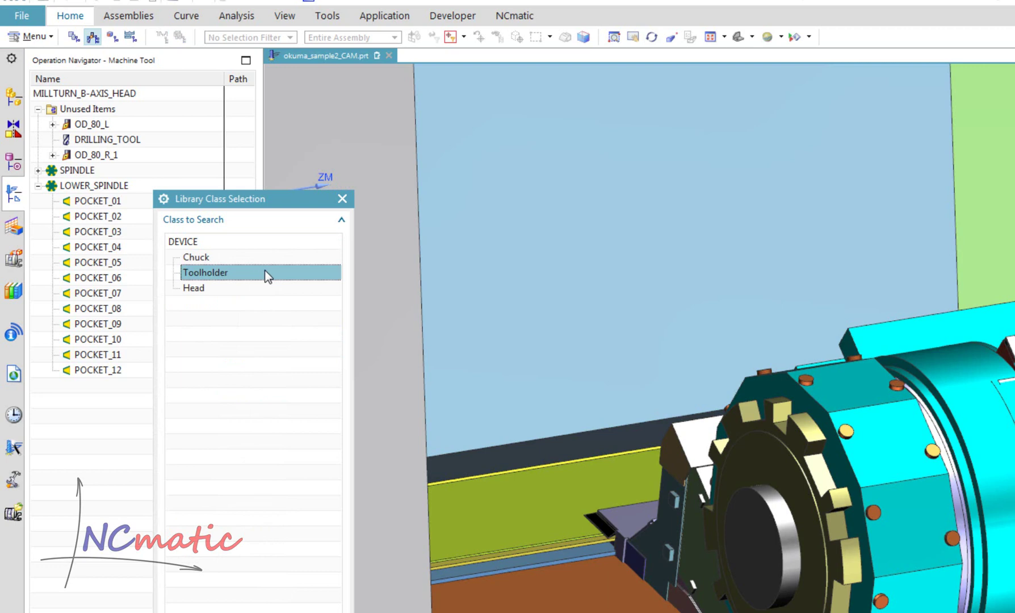
Step: Retrieve the sim15_turn_block turn toolholder from the device library into POCKET_04 and leave tool creation
{"action": "double_click", "coordinate": [268, 274]}
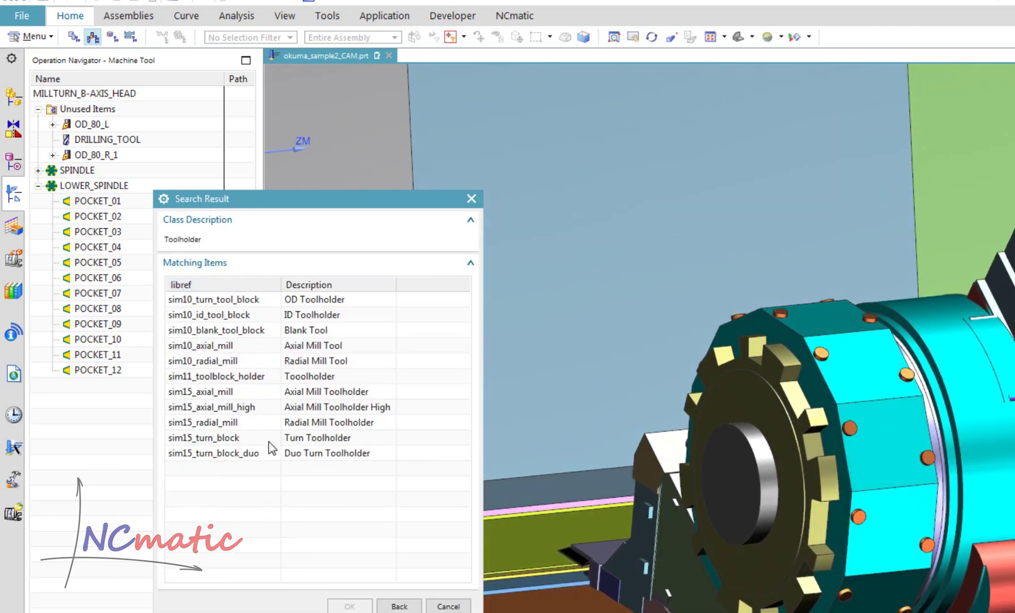
{"action": "left_click", "coordinate": [270, 441]}
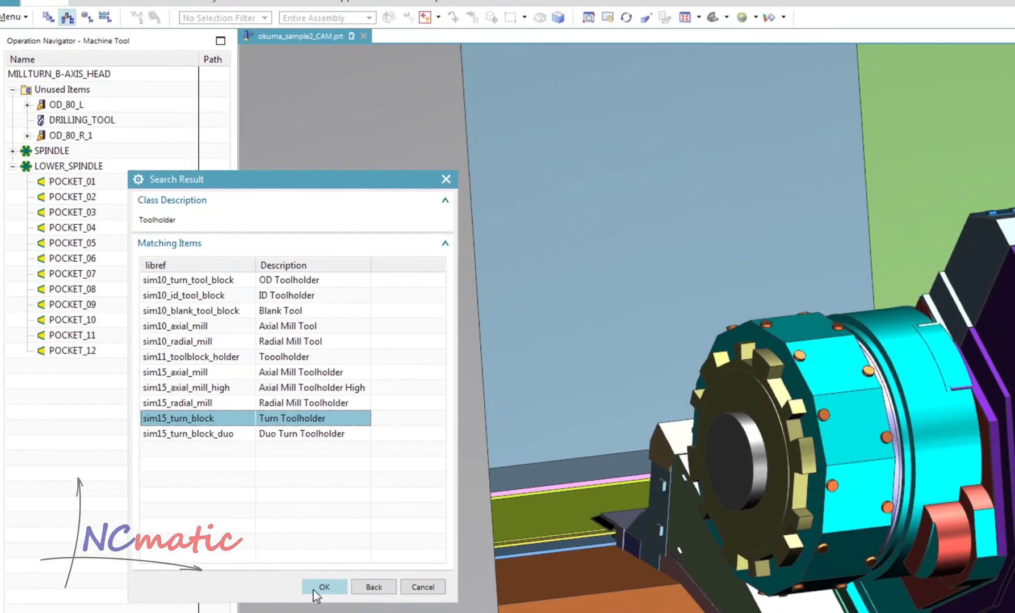
{"action": "left_click", "coordinate": [350, 605]}
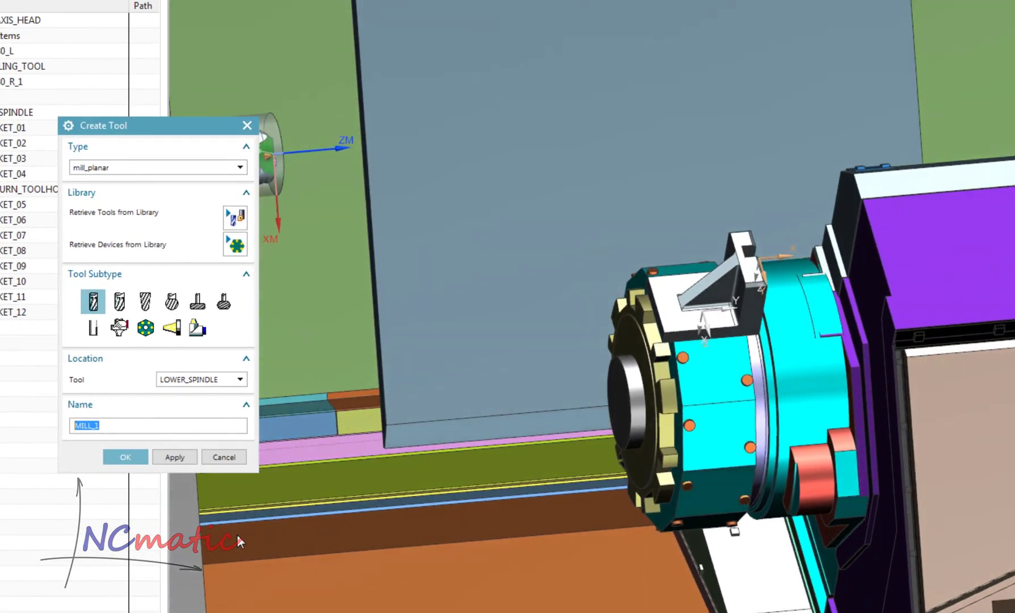
{"action": "left_click", "coordinate": [224, 457]}
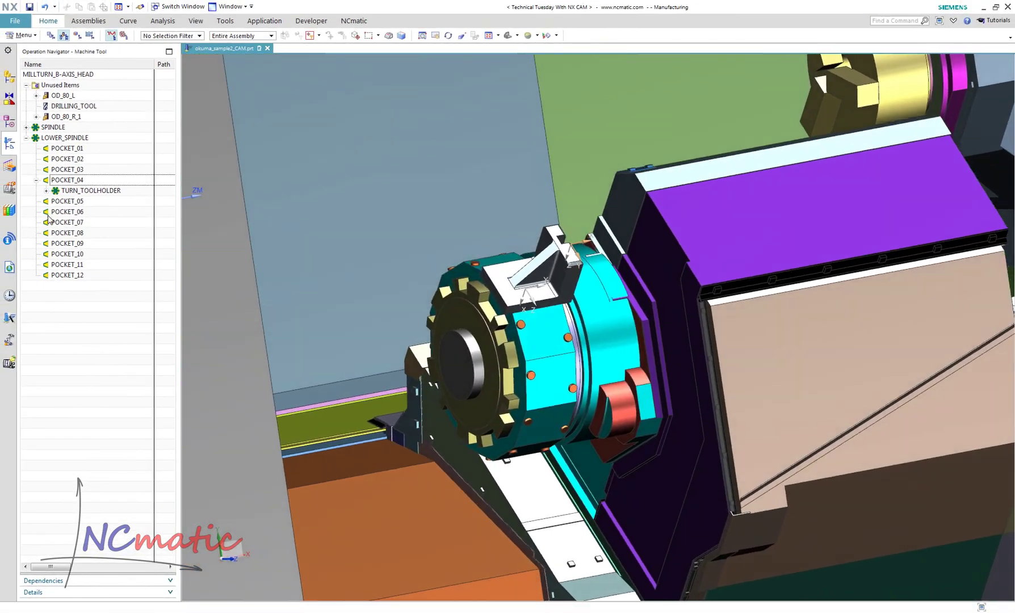
Step: Retrieve the sim15_radial_mill toolholder from the device library into POCKET_06 of the lower spindle
{"action": "right_click", "coordinate": [78, 213]}
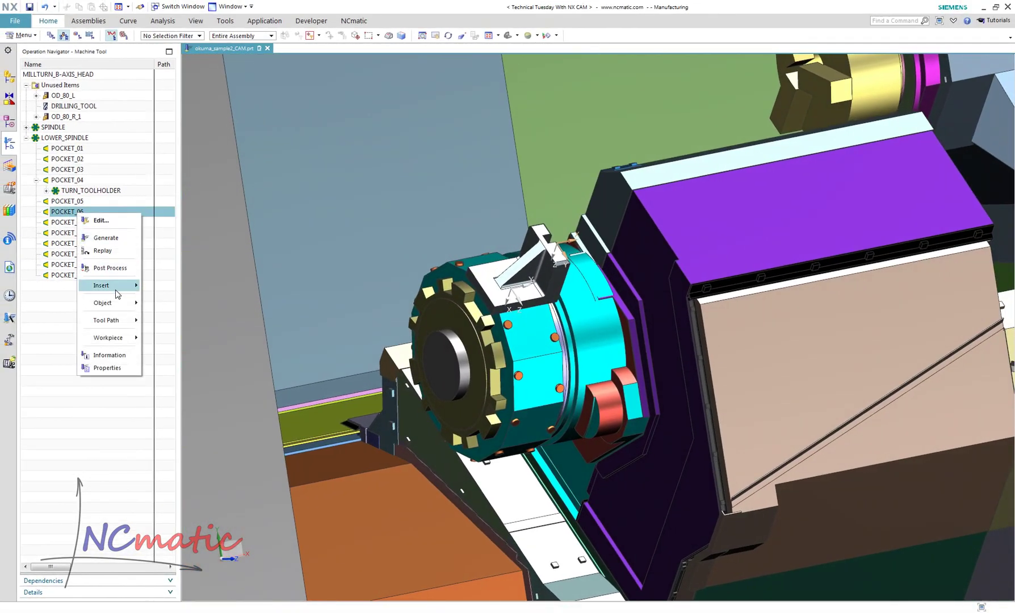
{"action": "mouse_move", "coordinate": [113, 285]}
{"action": "left_click", "coordinate": [171, 313]}
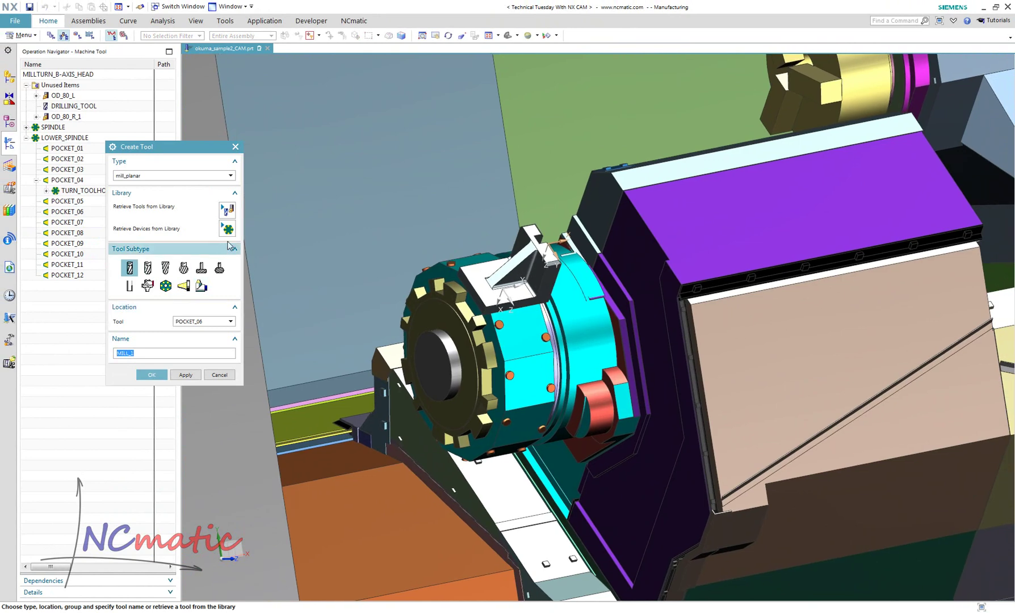
{"action": "left_click", "coordinate": [227, 229]}
{"action": "double_click", "coordinate": [155, 199]}
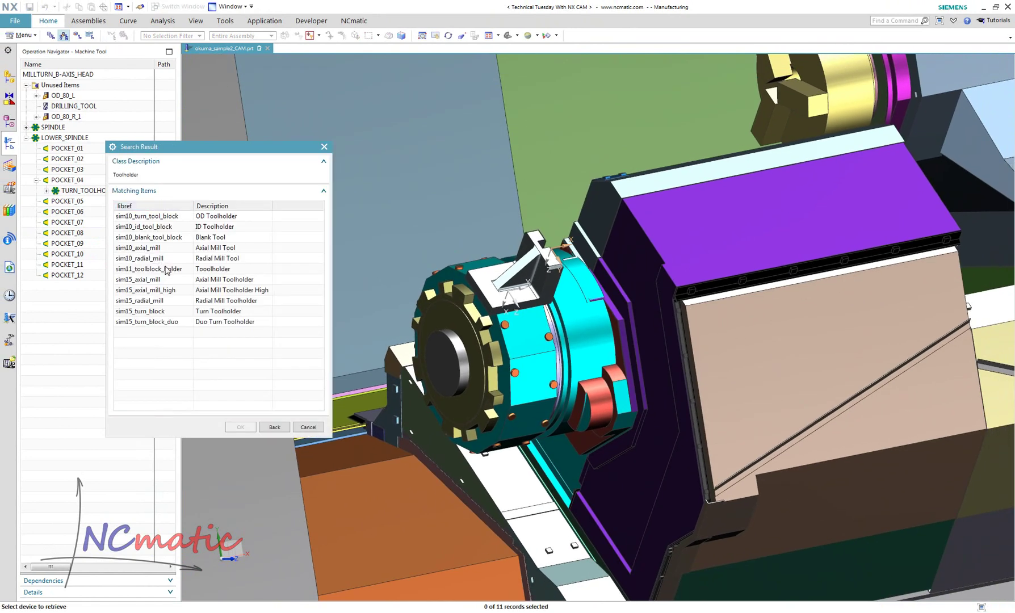
{"action": "left_click", "coordinate": [243, 301]}
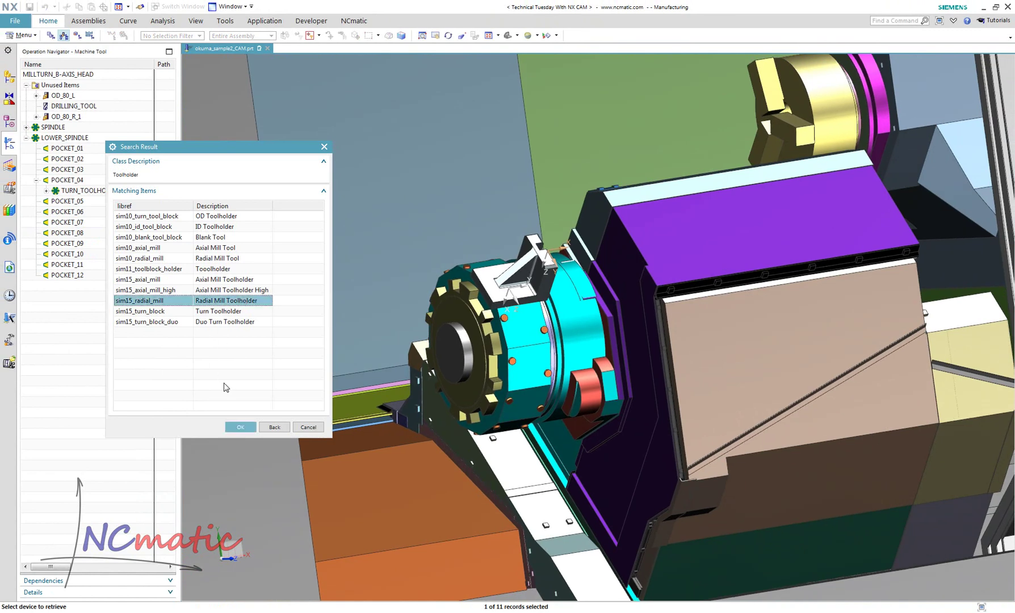
{"action": "left_click", "coordinate": [245, 432]}
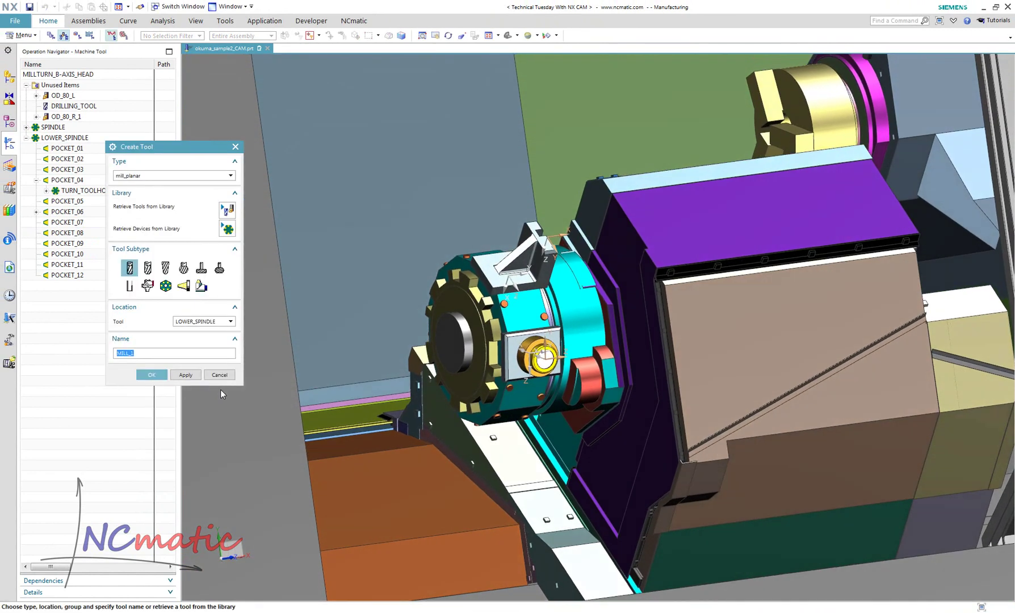
{"action": "left_click", "coordinate": [223, 373]}
Step: Hide all datums in the machine assembly
{"action": "key", "text": "ctrl+w"}
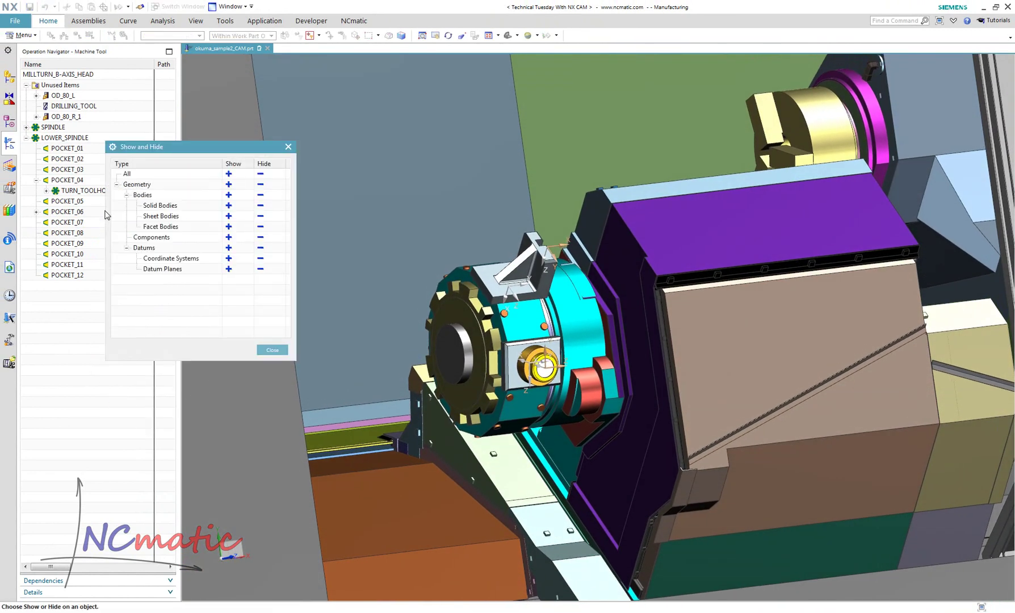
{"action": "left_click", "coordinate": [259, 249]}
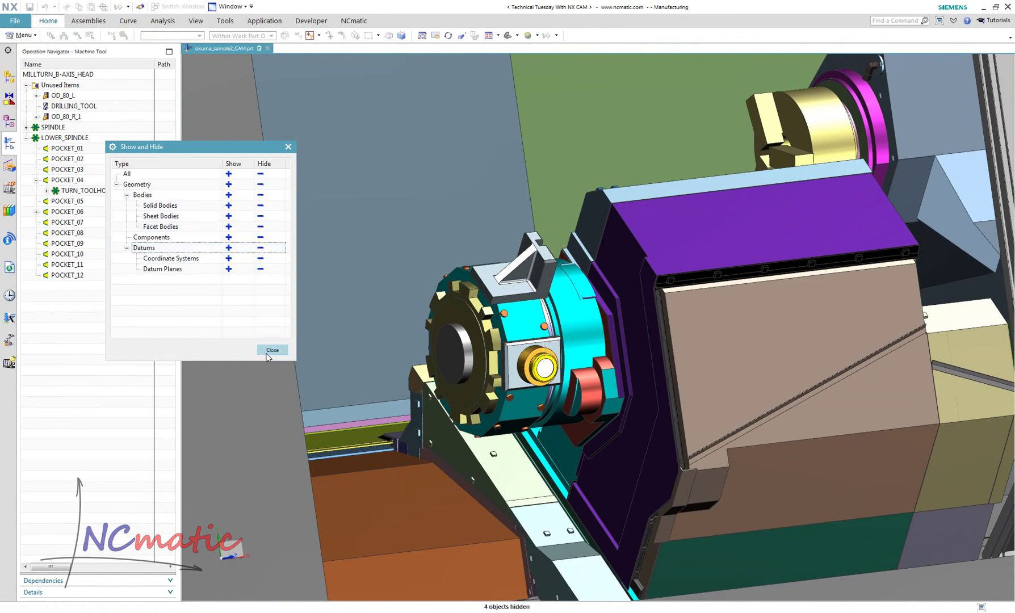
{"action": "left_click", "coordinate": [272, 349]}
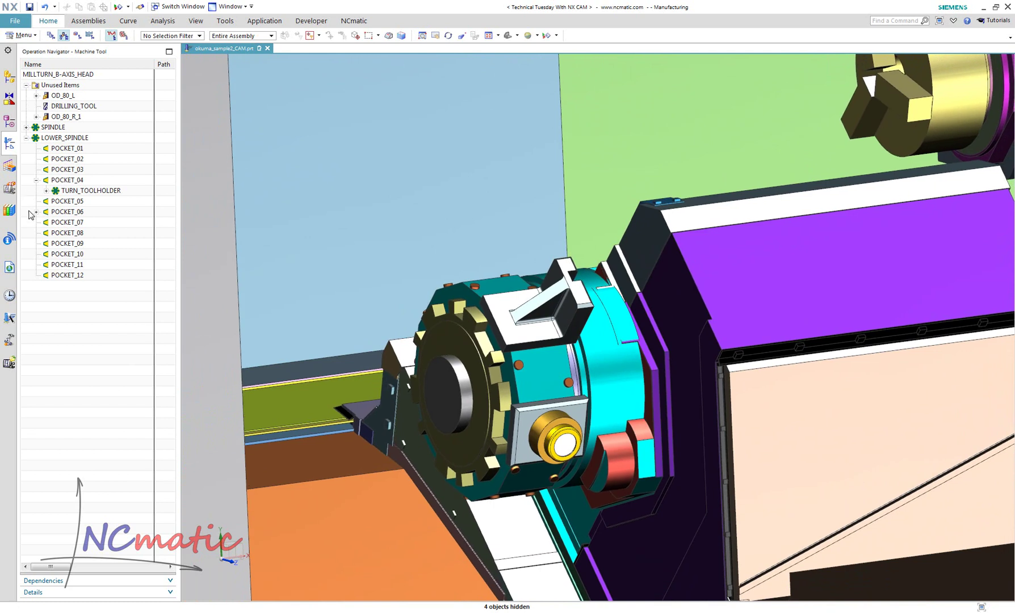
Step: Move the turn toolholder to POCKET_02 and the radial mill toolholder to POCKET_04
{"action": "left_click", "coordinate": [37, 212]}
{"action": "left_click_drag", "start_coordinate": [103, 193], "coordinate": [103, 161]}
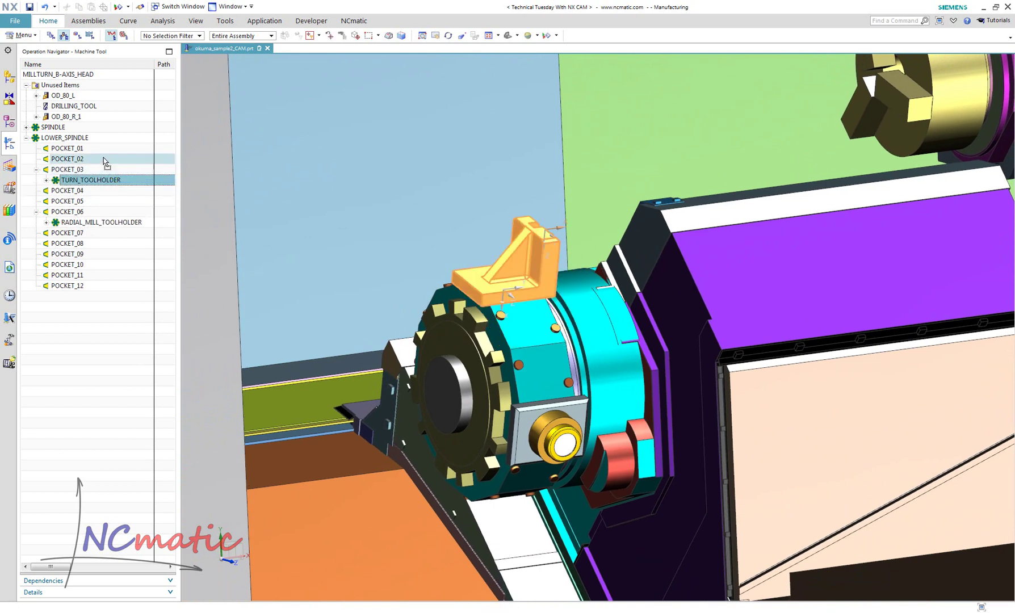
{"action": "left_click_drag", "start_coordinate": [104, 224], "coordinate": [100, 192]}
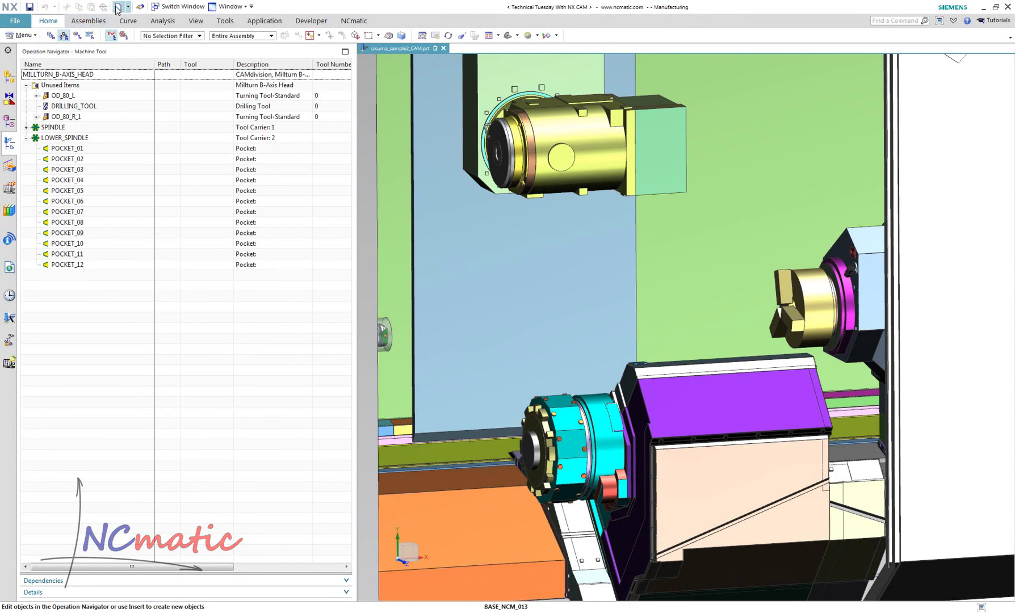
Step: Create a new part from the Blank template in millimetres
{"action": "left_click", "coordinate": [119, 6]}
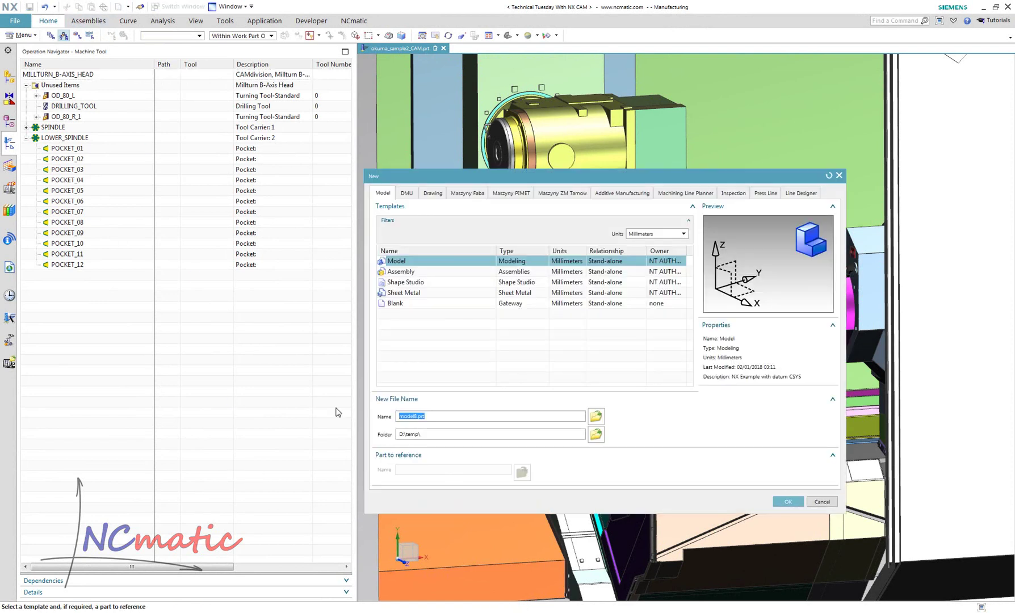
{"action": "left_click", "coordinate": [435, 304]}
{"action": "left_click", "coordinate": [795, 503]}
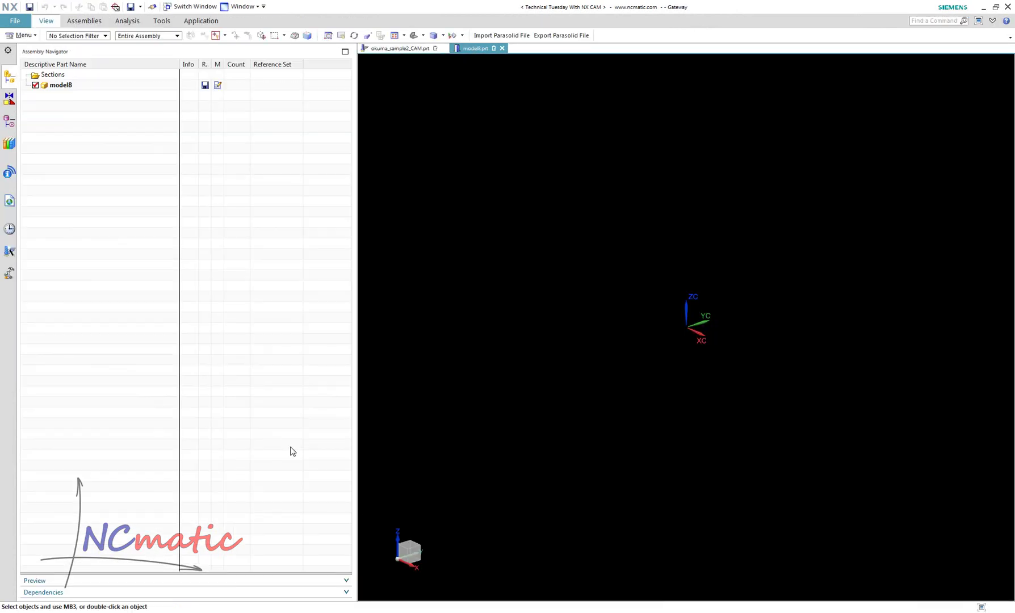
Step: Import the Parasolid file lathe_tool_holder.x_t from the 27 tool holders folder into the blank part
{"action": "left_click", "coordinate": [516, 36]}
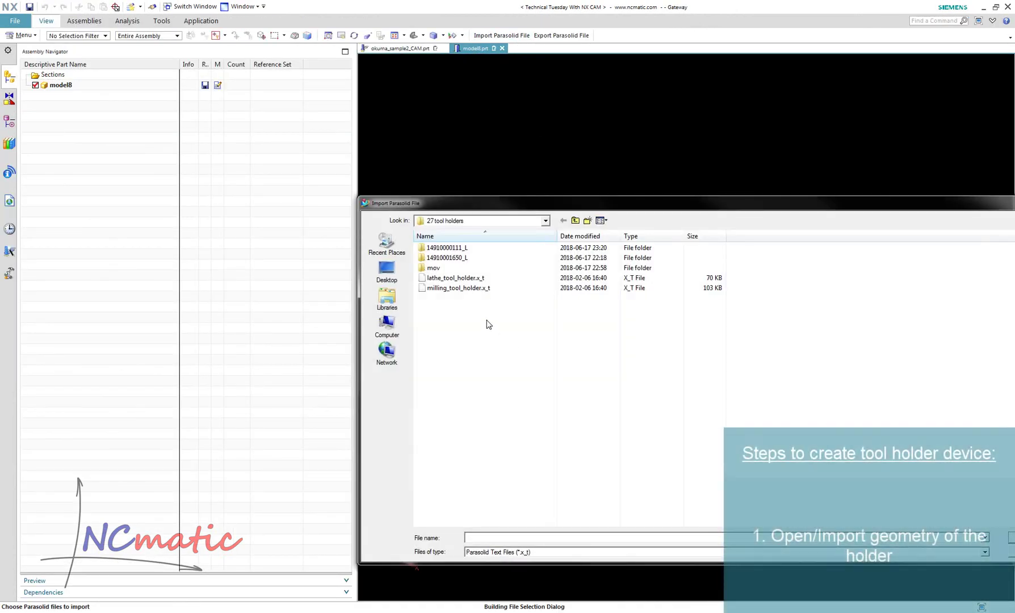
{"action": "left_click", "coordinate": [507, 279]}
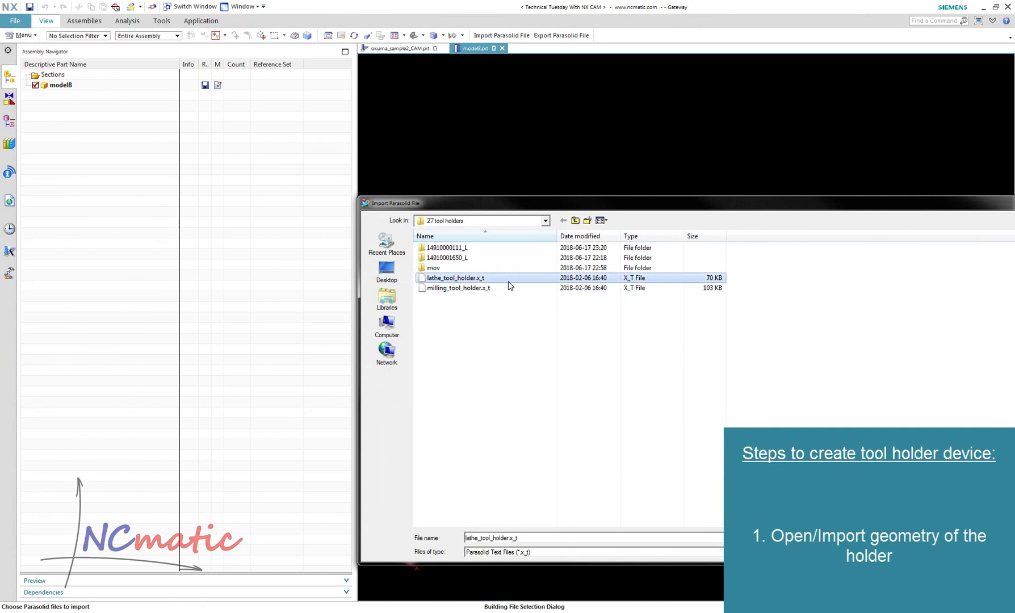
{"action": "left_click", "coordinate": [960, 538]}
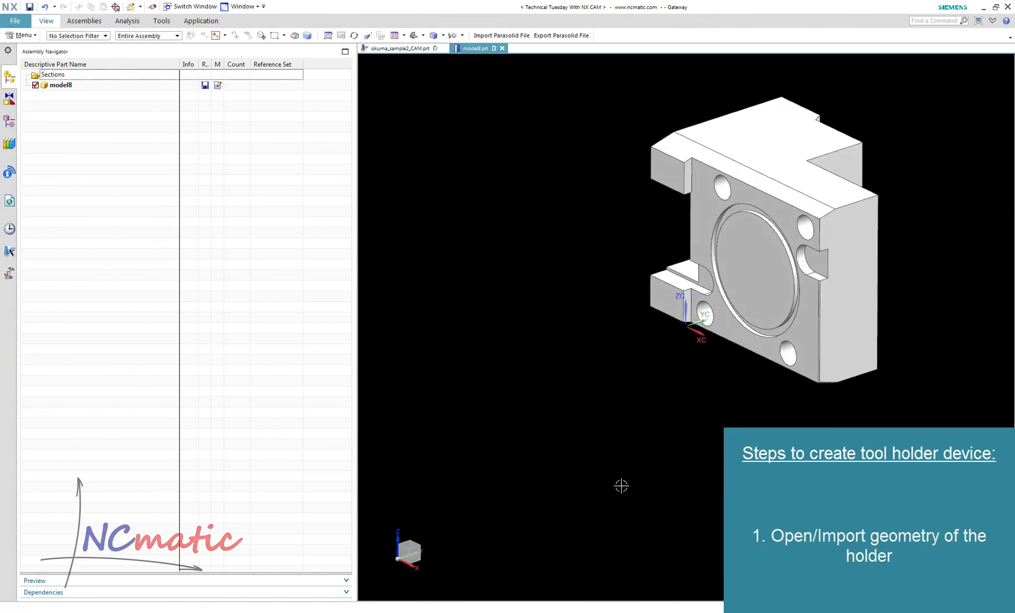
{"action": "middle_click_drag", "start_coordinate": [621, 487], "coordinate": [552, 412]}
{"action": "scroll", "coordinate": [560, 503], "scroll_direction": "up", "scroll_amount": 3}
{"action": "scroll", "coordinate": [550, 412], "scroll_direction": "down", "scroll_amount": 1}
{"action": "left_click", "coordinate": [217, 244]}
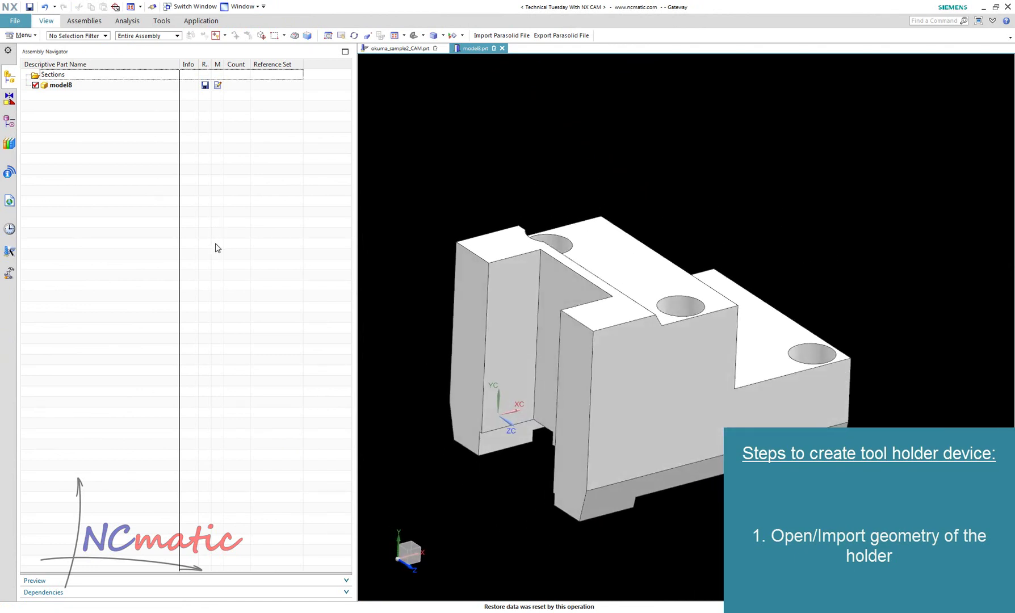
Step: Begin saving the part, and in Windows Explorer create and open a my_lathe_tool_holder folder in the device library's graphics directory
{"action": "left_click", "coordinate": [29, 8]}
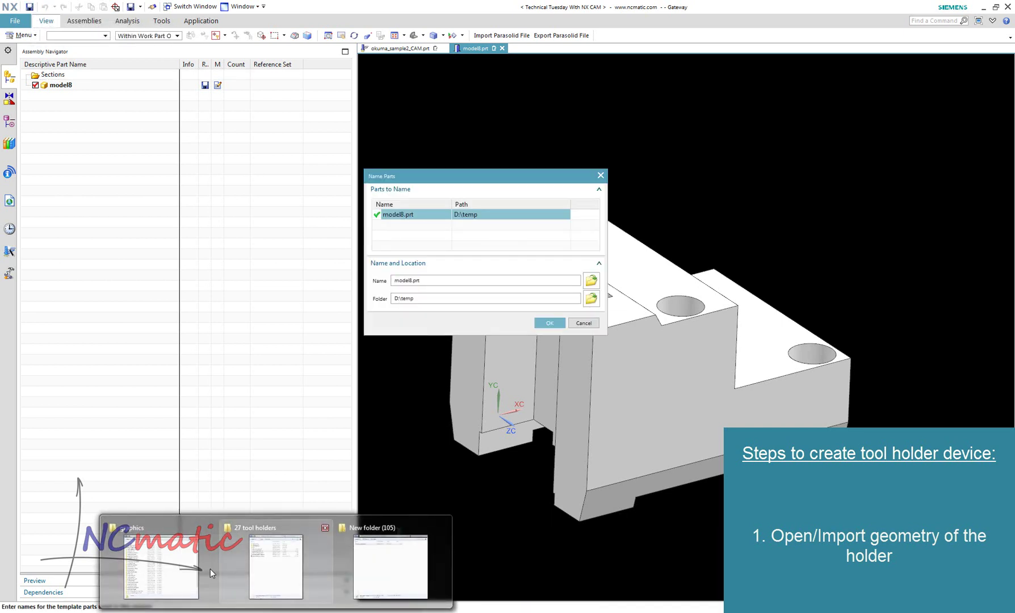
{"action": "left_click", "coordinate": [182, 566]}
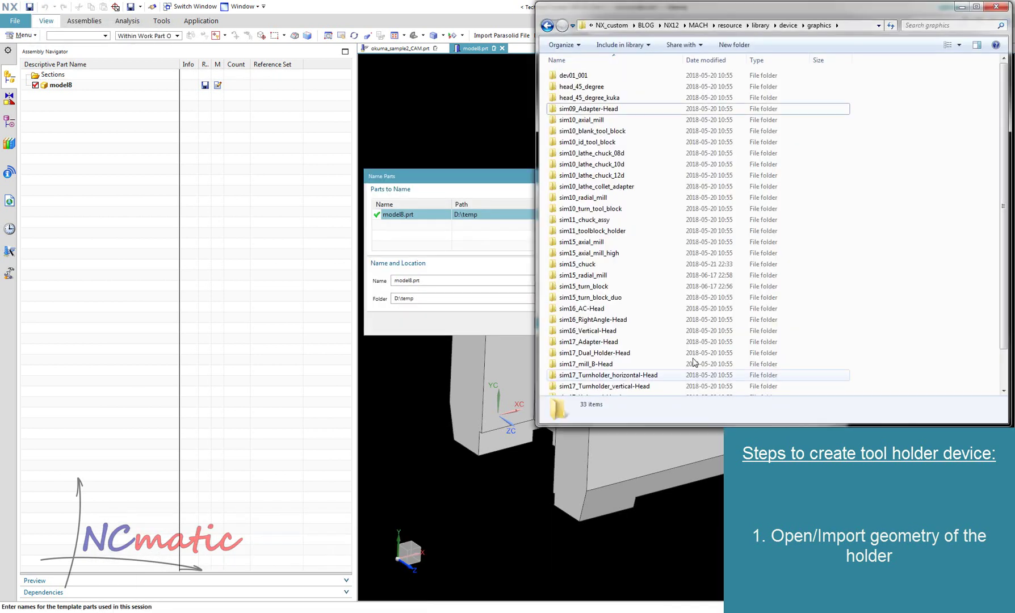
{"action": "left_click", "coordinate": [860, 29]}
{"action": "left_click", "coordinate": [941, 178]}
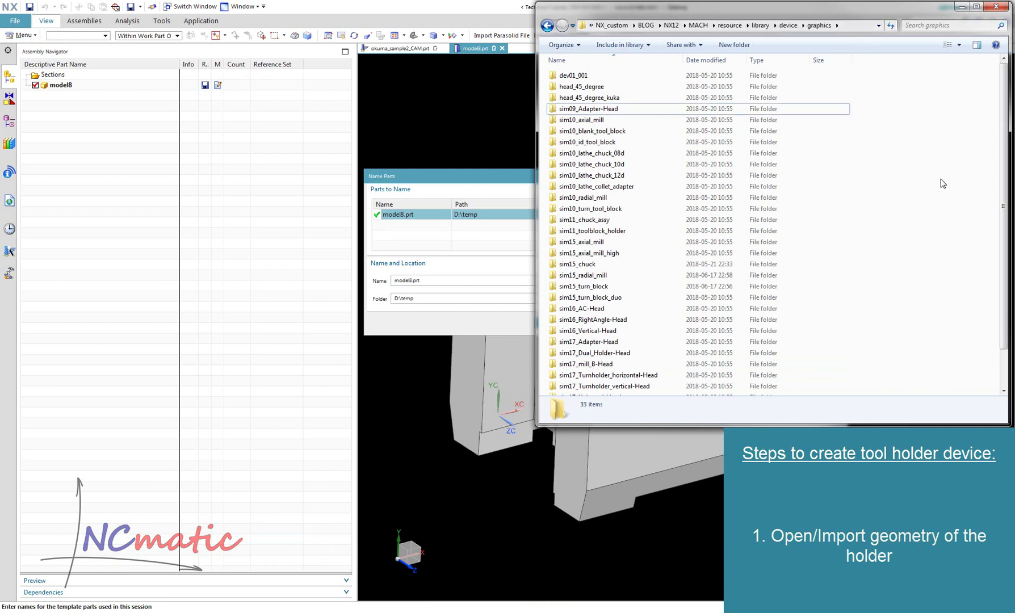
{"action": "key", "text": "ctrl+shift+n"}
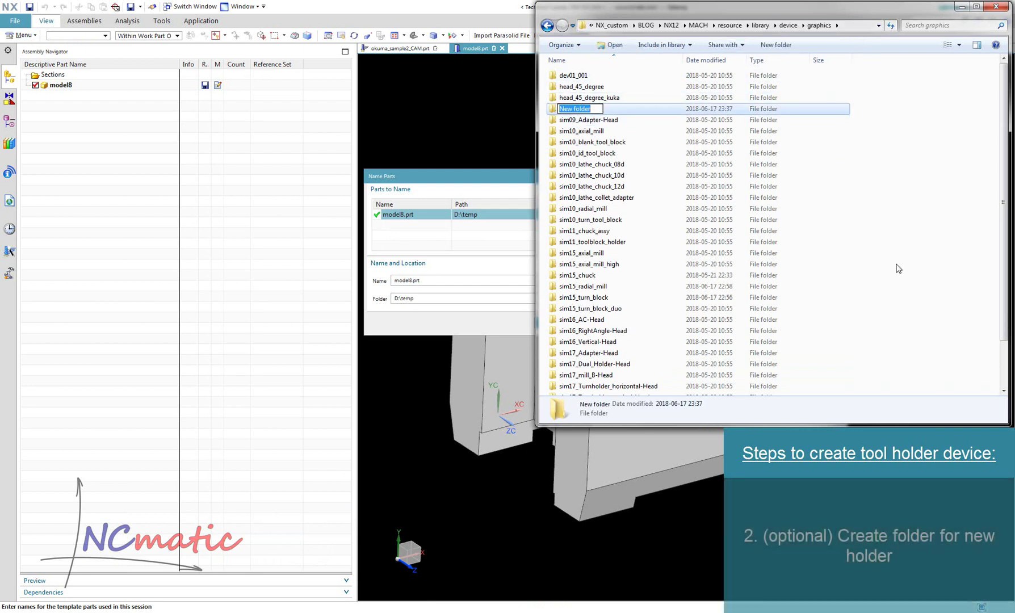
{"action": "type", "text": "my_lathe_tool_h"}
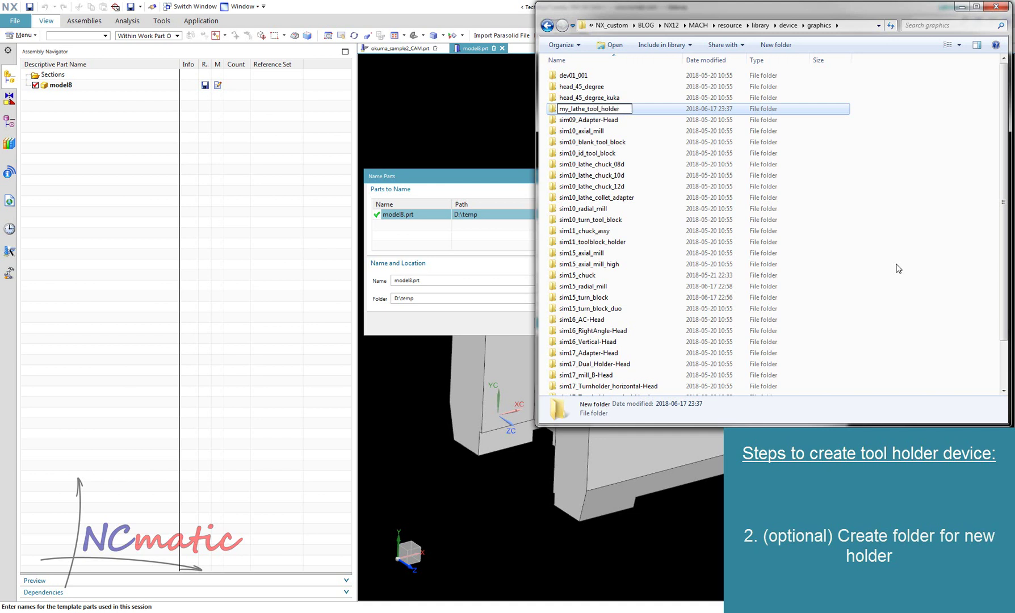
{"action": "key", "text": "ctrl+a"}
{"action": "key", "text": "Return"}
{"action": "key", "text": "Return"}
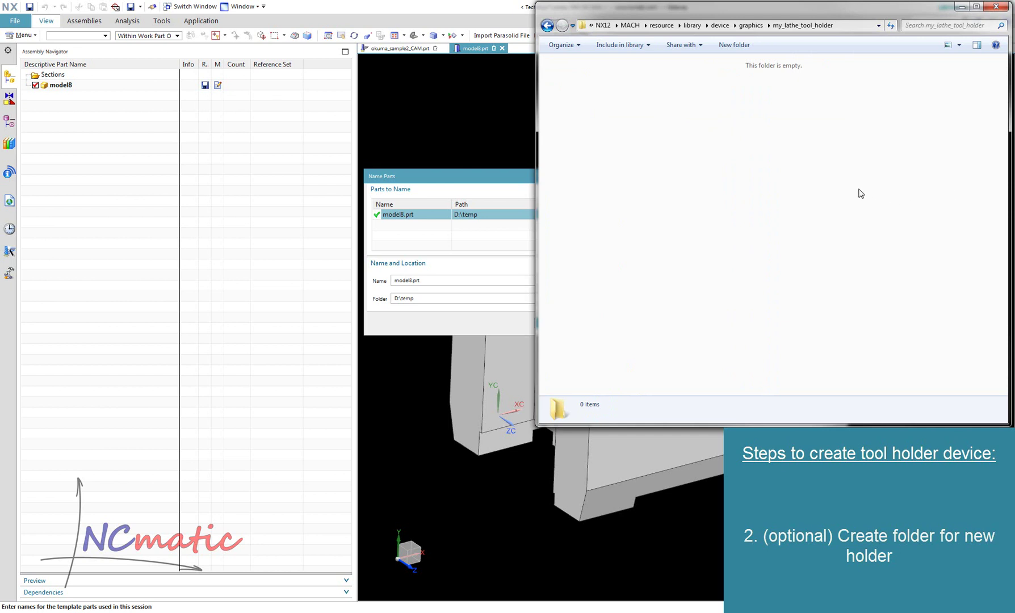
Step: Copy the my_lathe_tool_holder folder's path and paste it as the part's save folder
{"action": "left_click", "coordinate": [849, 26]}
{"action": "key", "text": "ctrl+c"}
{"action": "right_click", "coordinate": [849, 25]}
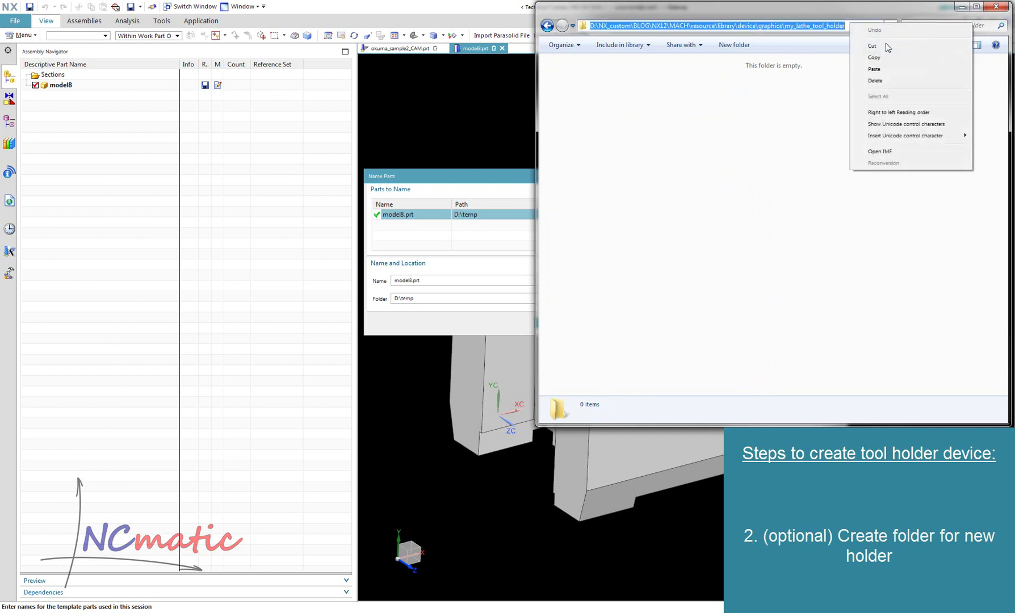
{"action": "left_click", "coordinate": [883, 60]}
{"action": "left_click", "coordinate": [446, 299]}
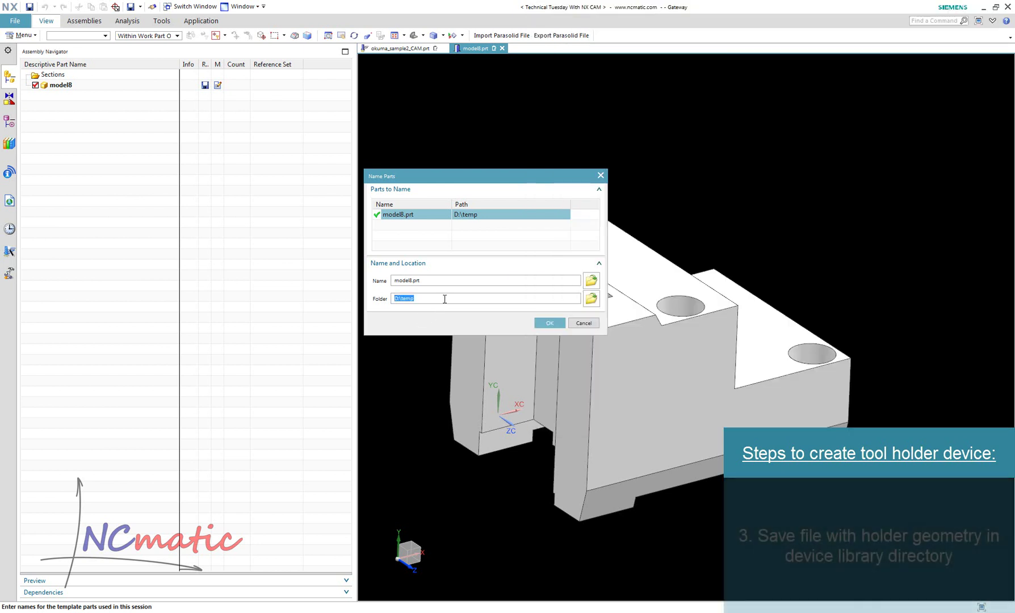
{"action": "right_click", "coordinate": [445, 299]}
{"action": "left_click", "coordinate": [500, 344]}
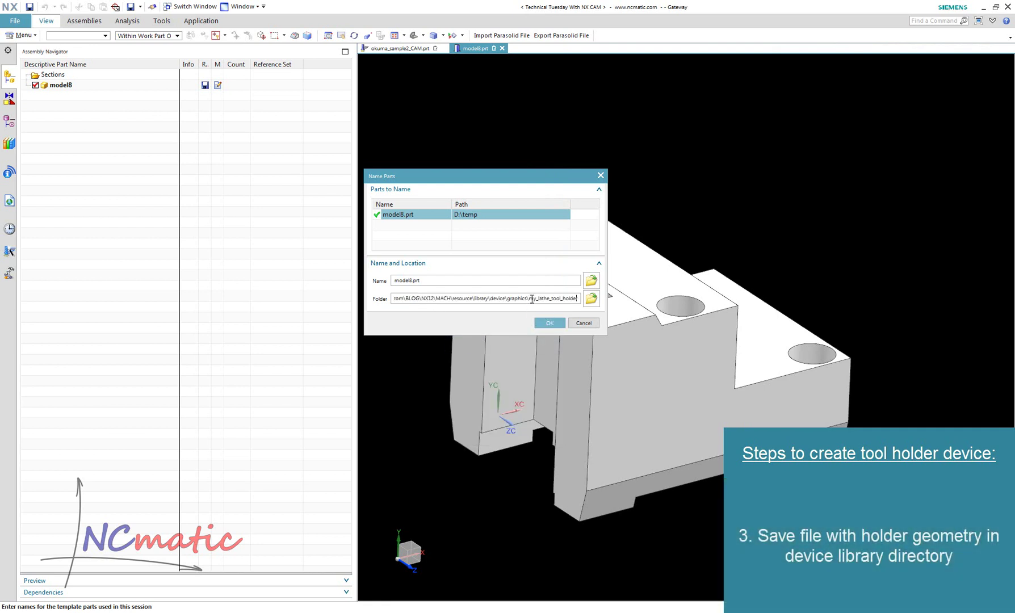
Step: Name the part my_lathe_tool_holder by reusing the folder name, save it, and check the file in Windows Explorer
{"action": "right_click", "coordinate": [565, 298]}
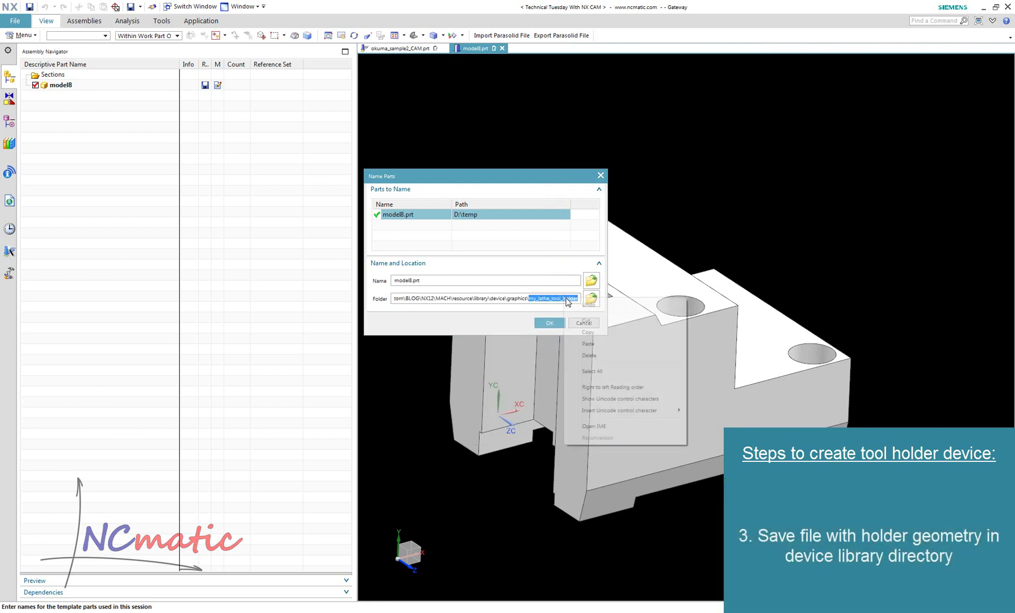
{"action": "left_click", "coordinate": [593, 333]}
{"action": "left_click", "coordinate": [425, 281]}
{"action": "left_click", "coordinate": [426, 280]}
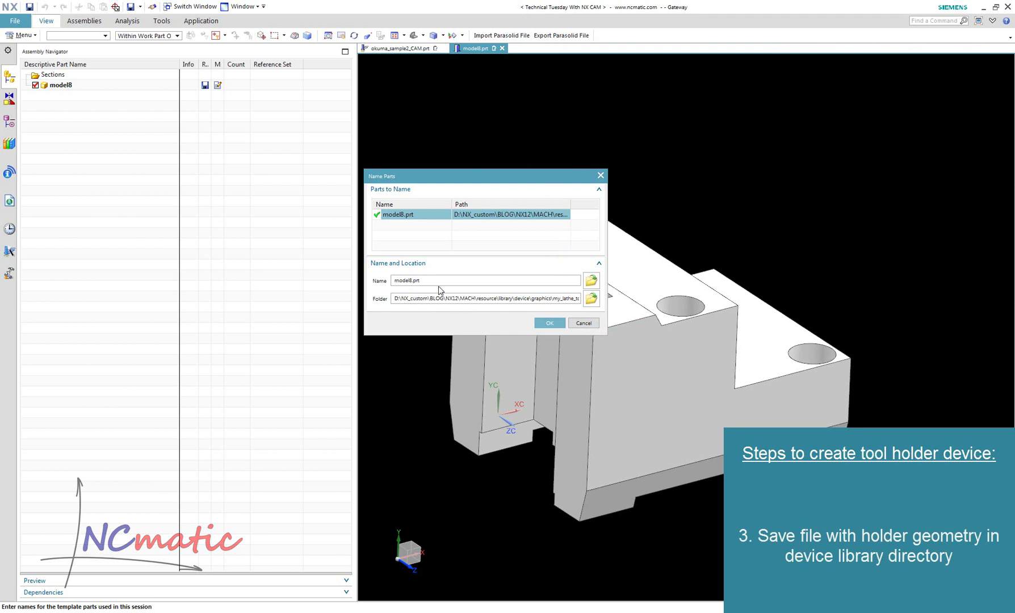
{"action": "right_click", "coordinate": [405, 282]}
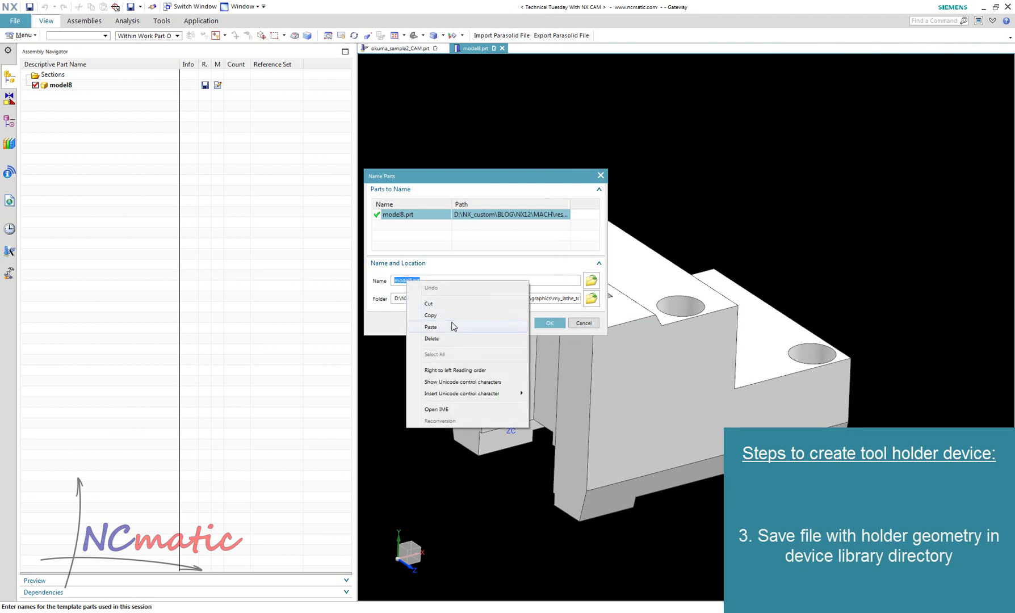
{"action": "left_click", "coordinate": [430, 326]}
{"action": "left_click", "coordinate": [550, 325]}
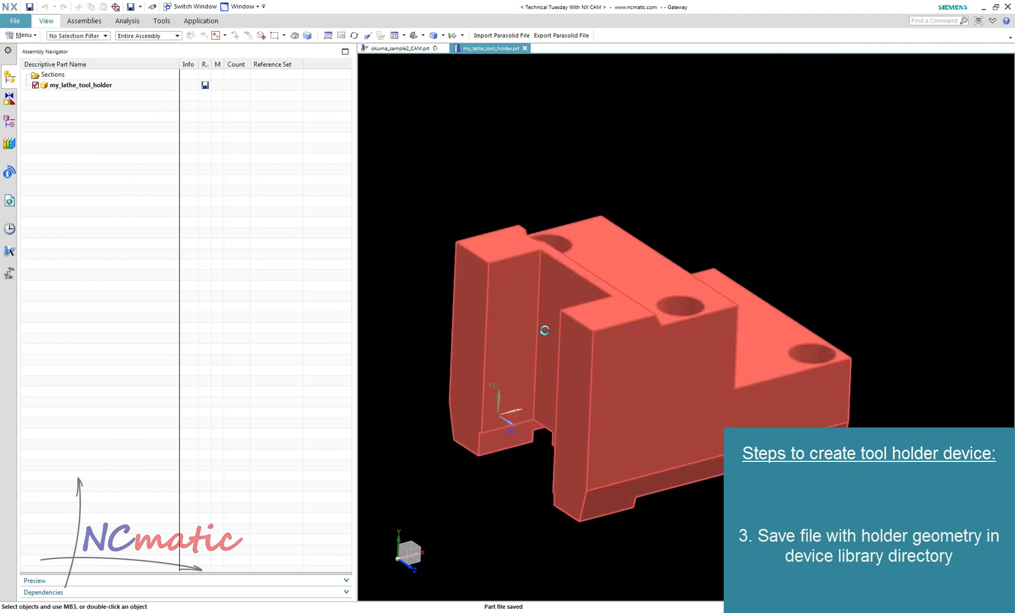
{"action": "mouse_move", "coordinate": [275, 612]}
{"action": "left_click", "coordinate": [199, 576]}
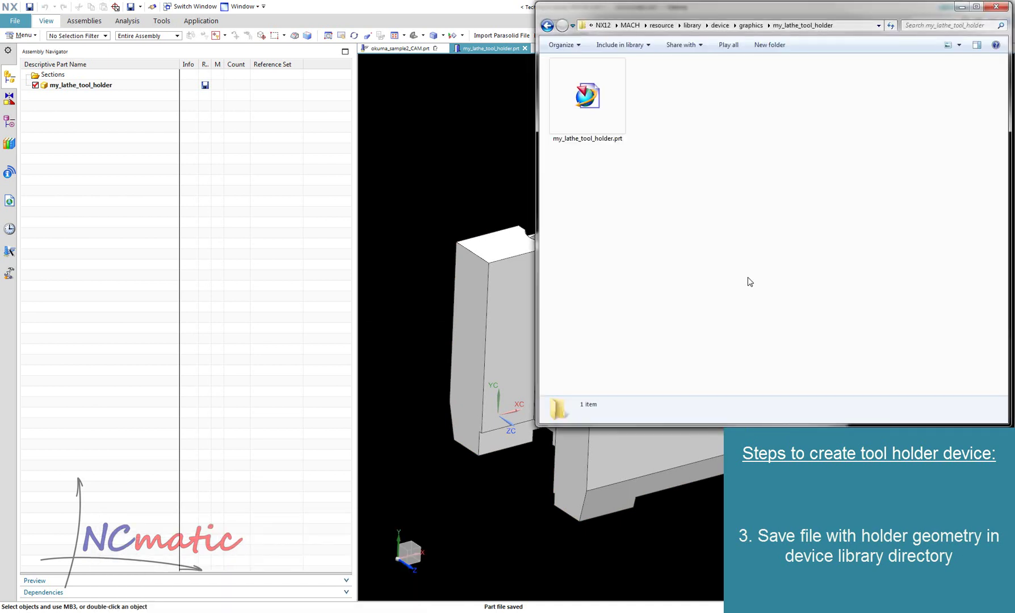
{"action": "left_click", "coordinate": [256, 268]}
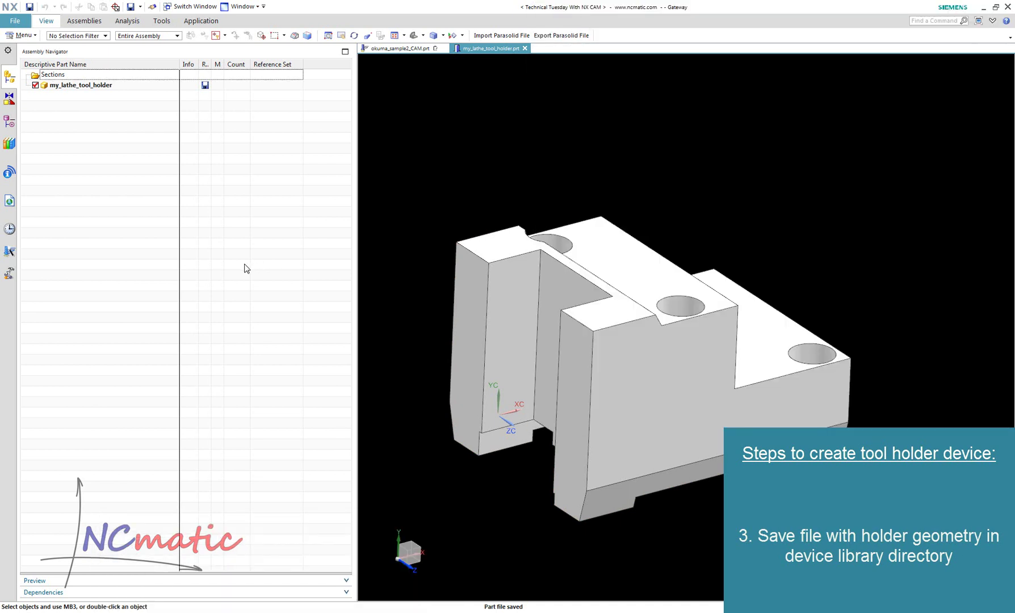
Step: Create a new Blank component my_lathe_tool_holder_geo from the holder's solid body, save the assembly, and check its files in Windows Explorer
{"action": "left_click", "coordinate": [87, 21]}
{"action": "left_click", "coordinate": [163, 47]}
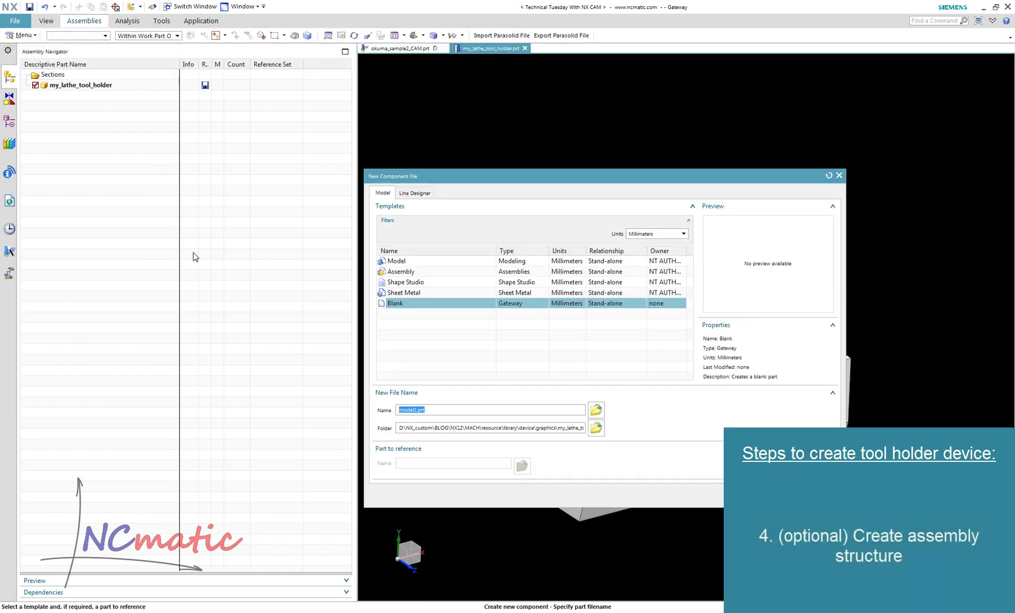
{"action": "key", "text": "ctrl+v"}
{"action": "left_click", "coordinate": [787, 496]}
{"action": "left_click", "coordinate": [620, 425]}
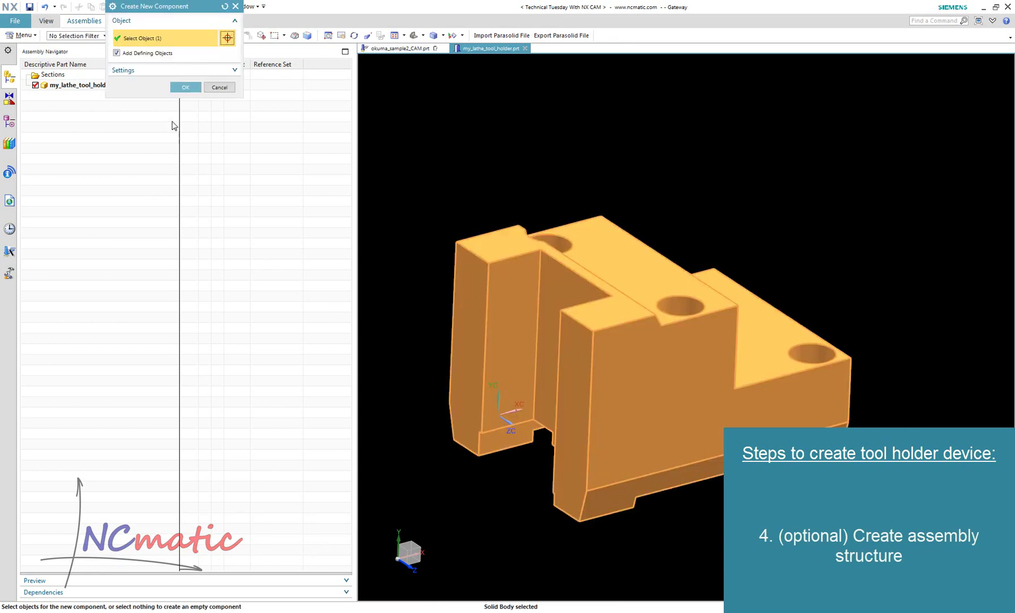
{"action": "left_click", "coordinate": [183, 87]}
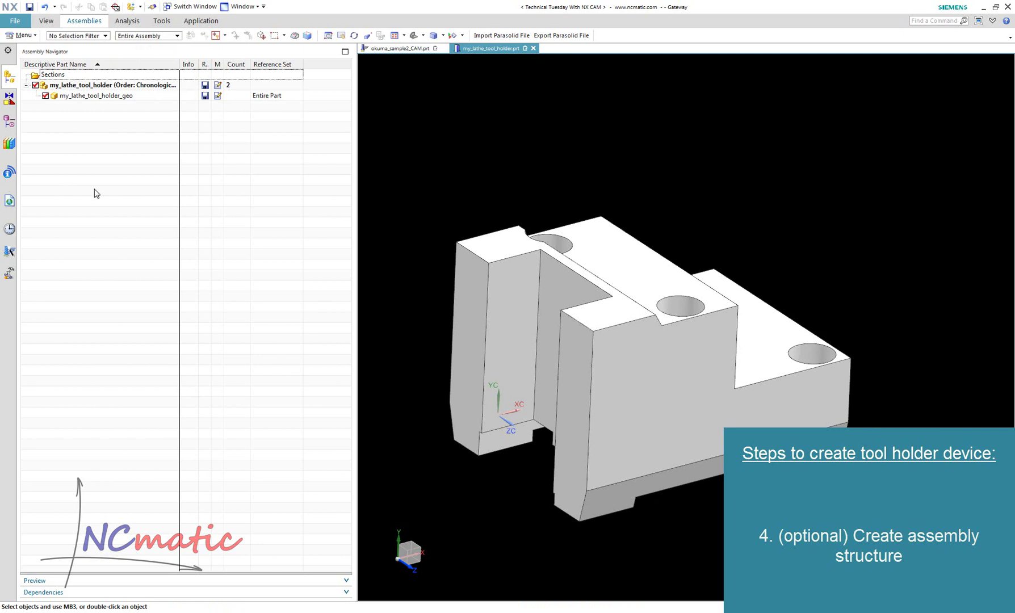
{"action": "left_click", "coordinate": [29, 7]}
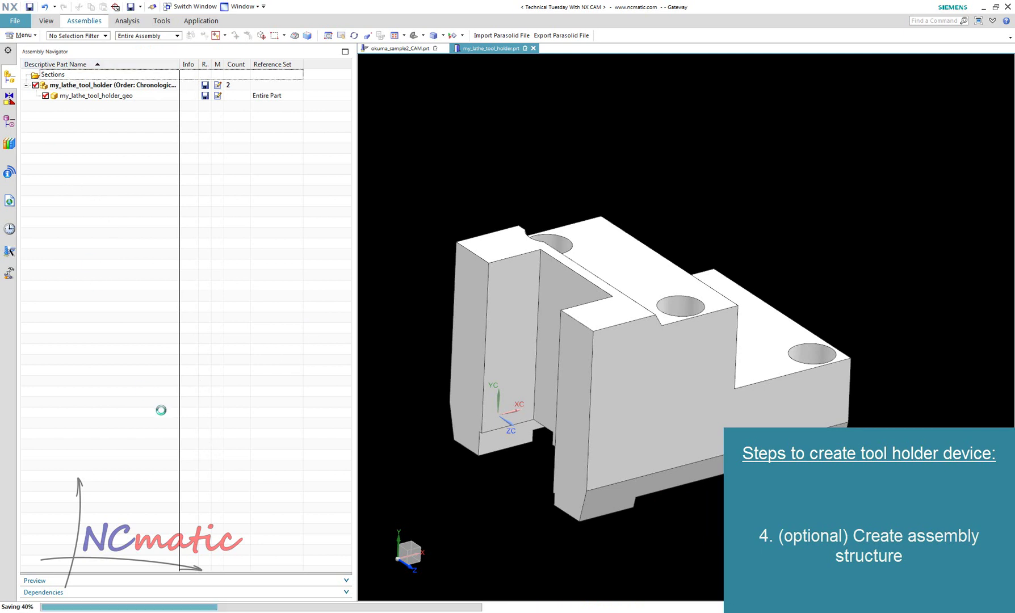
{"action": "left_click", "coordinate": [161, 565]}
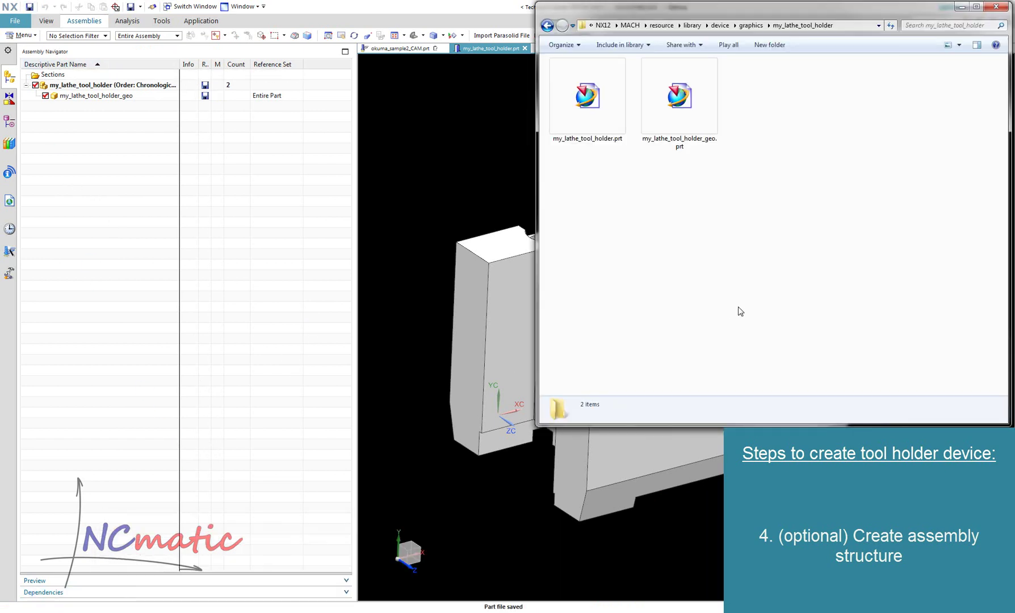
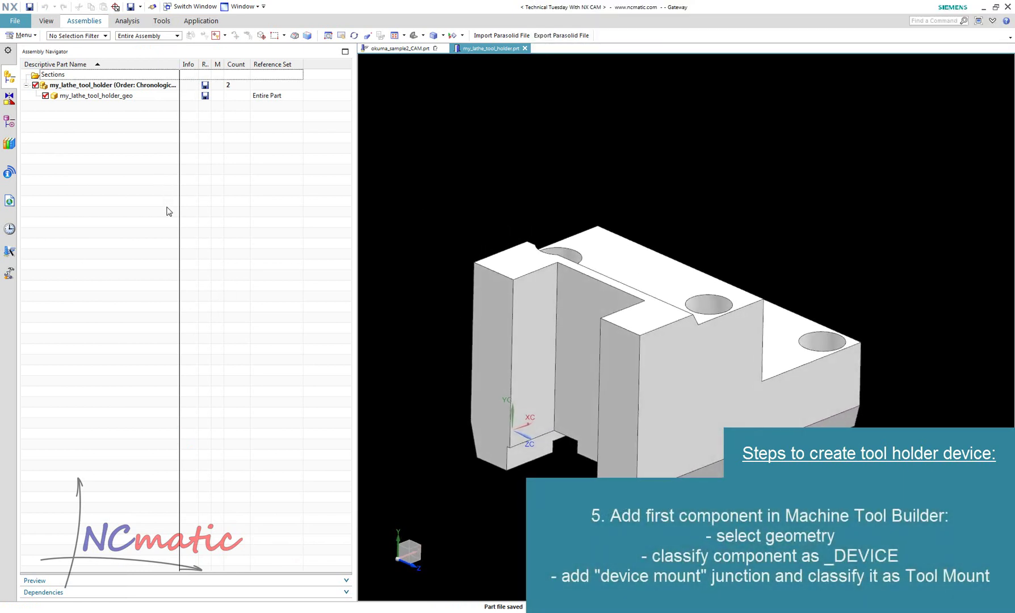
Step: Switch to Machine Tool Builder and insert a new machine component under the NO_NAME root
{"action": "left_click", "coordinate": [213, 19]}
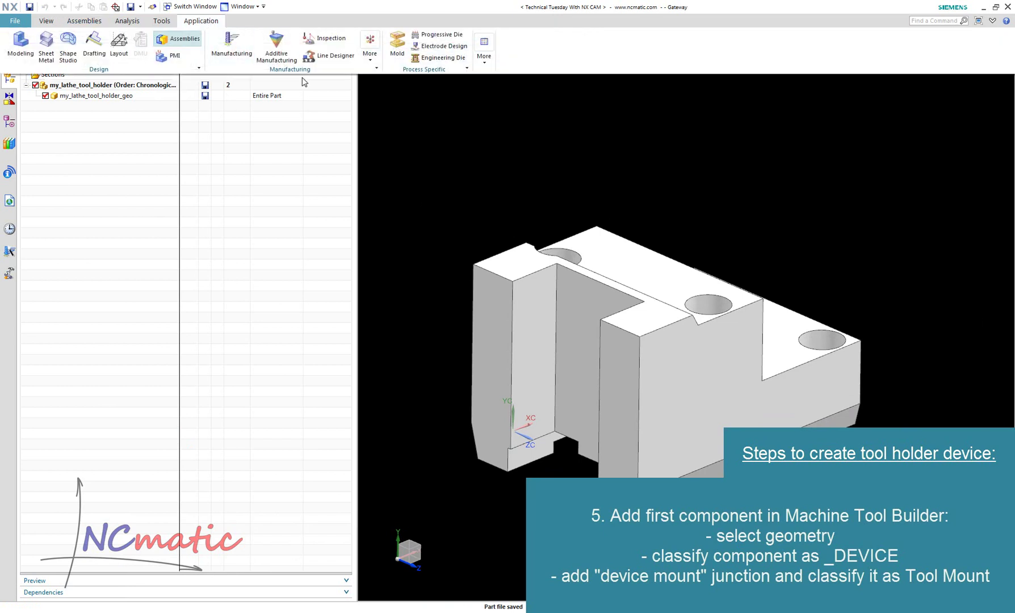
{"action": "left_click", "coordinate": [370, 57]}
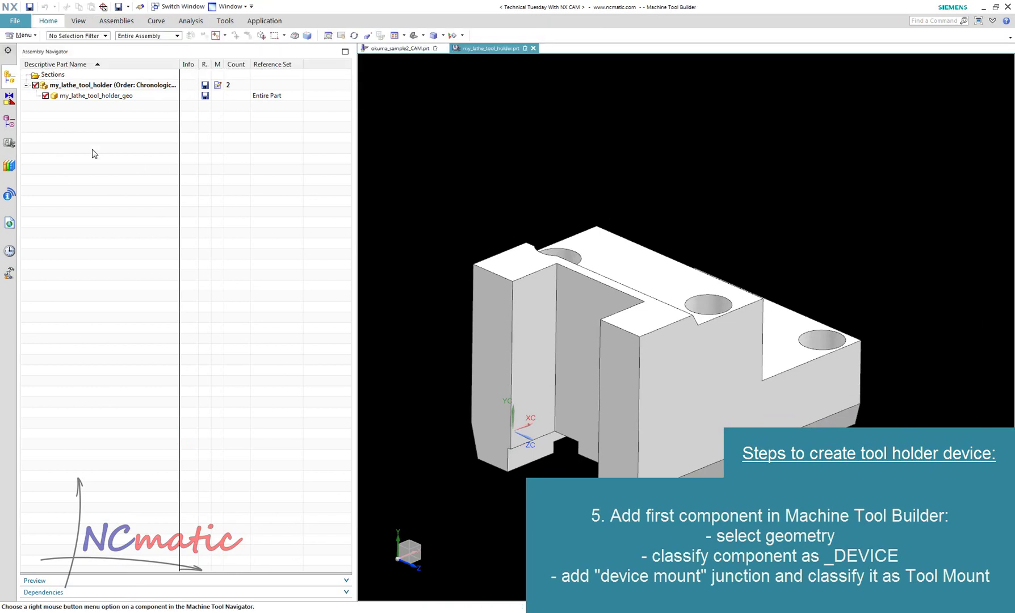
{"action": "left_click", "coordinate": [9, 143]}
{"action": "right_click", "coordinate": [121, 75]}
{"action": "mouse_move", "coordinate": [199, 95]}
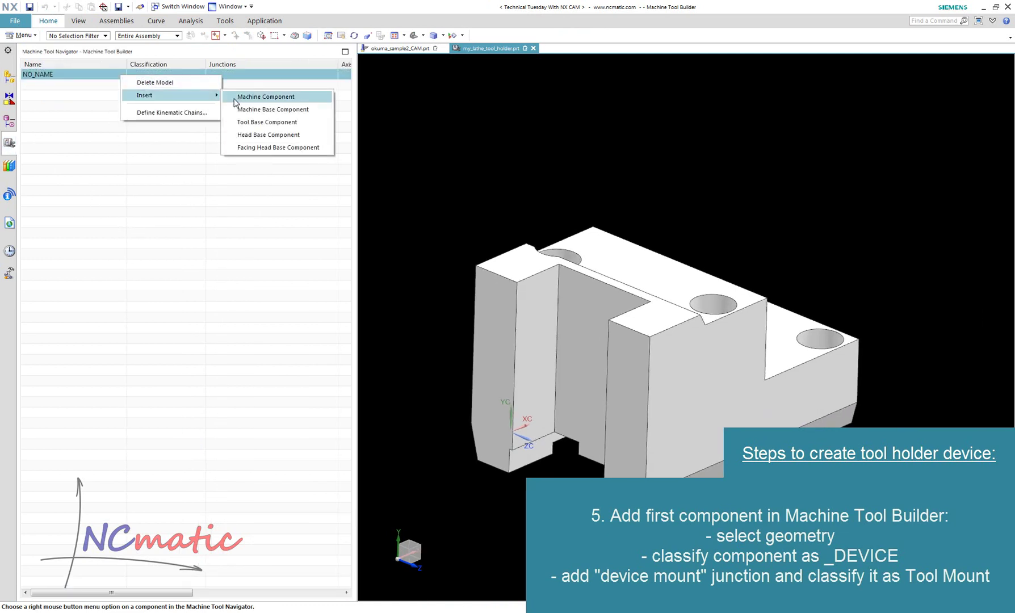
{"action": "left_click", "coordinate": [264, 97]}
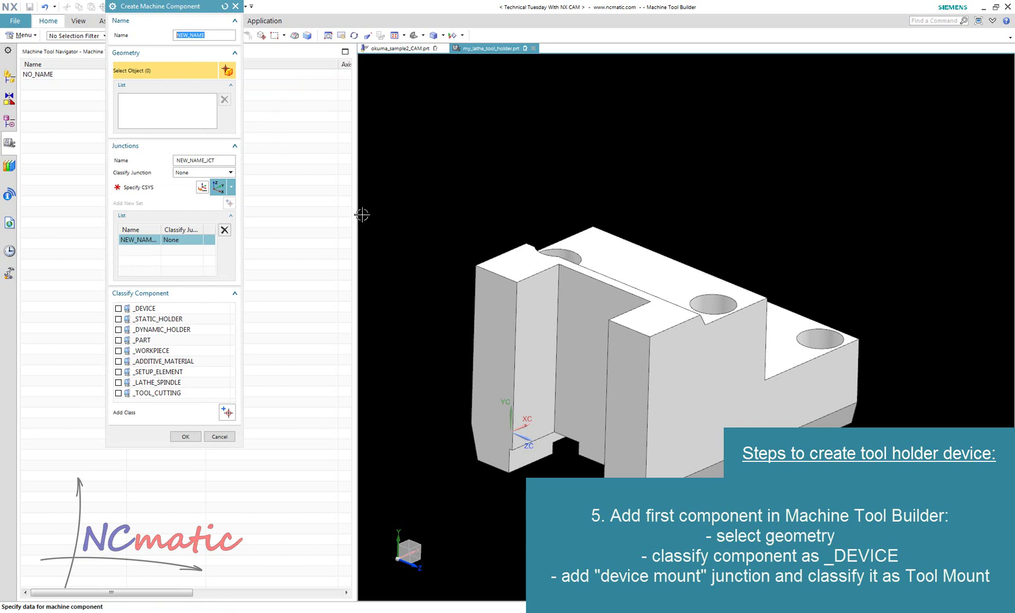
Step: Assign the whole MY_LATHE_TOOL_HOLDER_GEO component, rather than its solid body, as the new machine component's geometry
{"action": "left_click", "coordinate": [537, 312]}
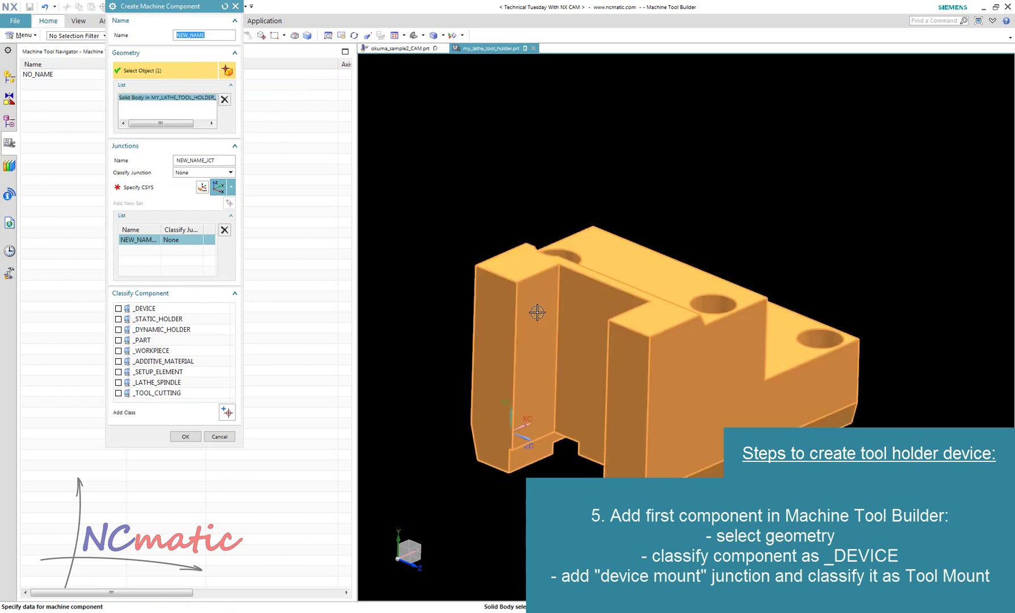
{"action": "left_click", "coordinate": [225, 99]}
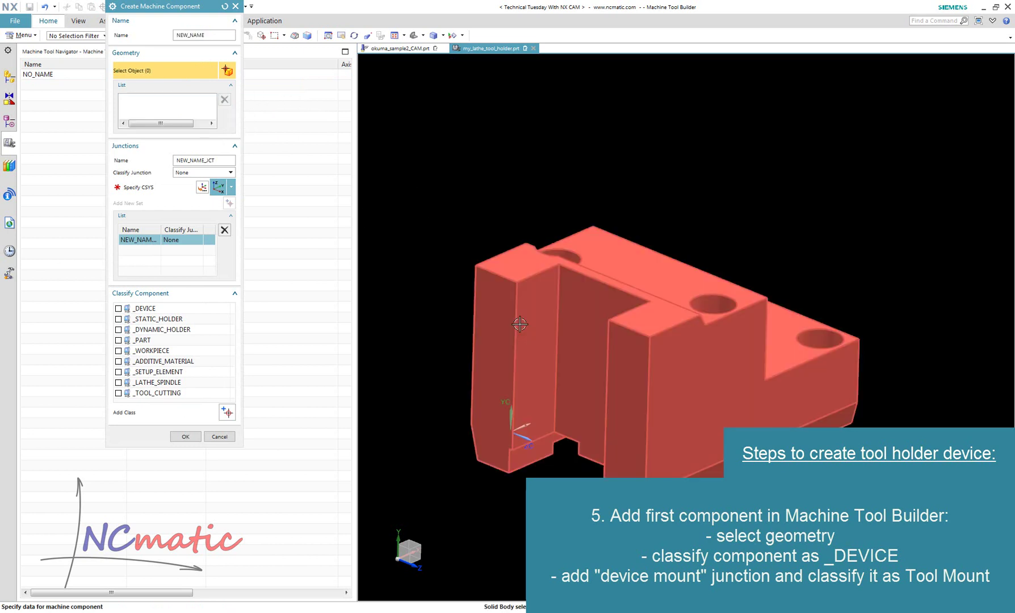
{"action": "left_click", "coordinate": [520, 324]}
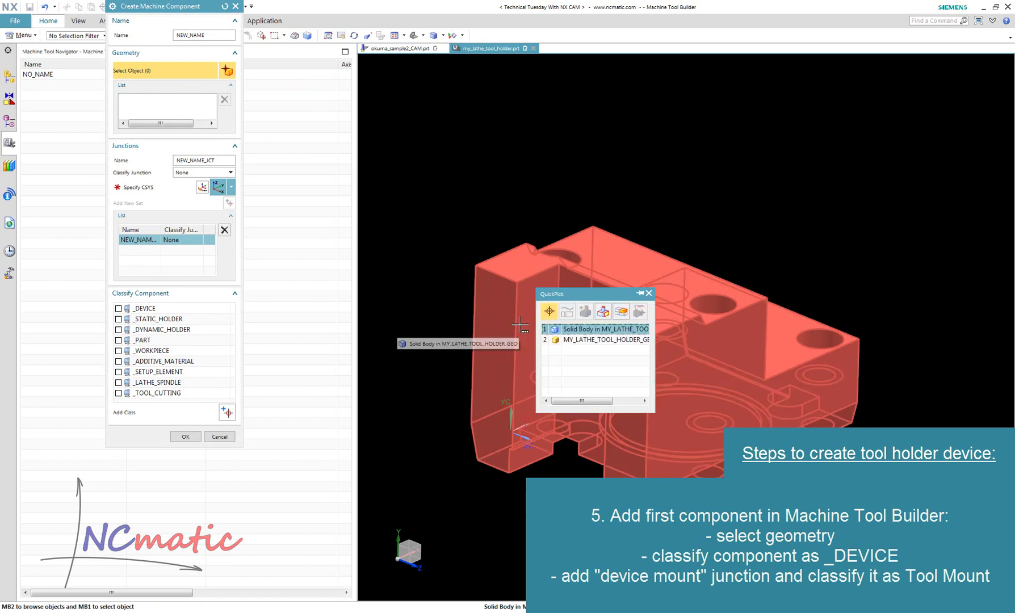
{"action": "left_click", "coordinate": [590, 339]}
{"action": "scroll", "coordinate": [458, 442], "scroll_direction": "up", "scroll_amount": 1}
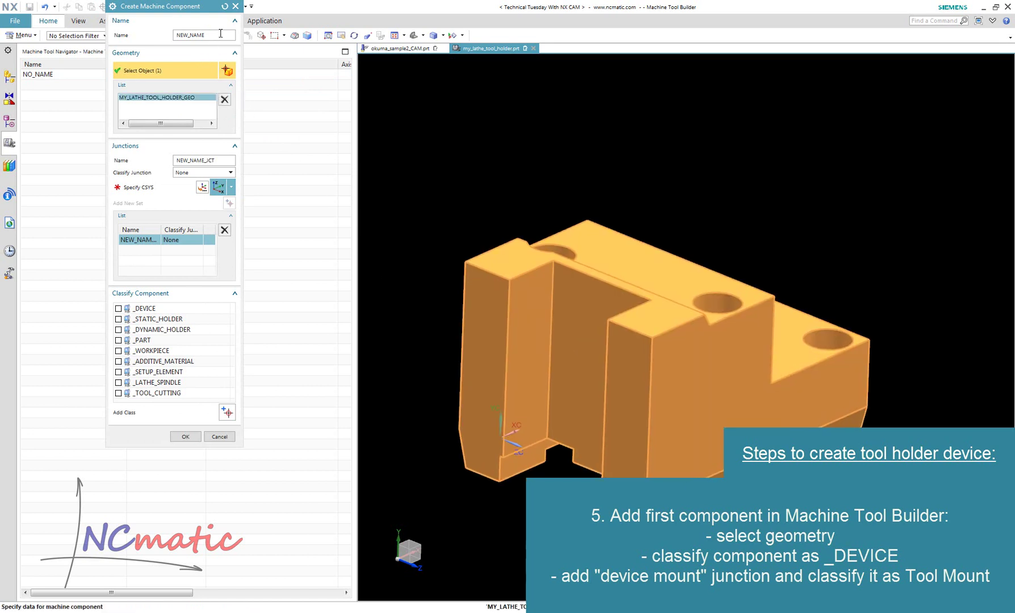
Step: Name the machine component my_lathe_tool_holder, classify it as _DEVICE, and set its device ID to 1
{"action": "type", "text": "my_lathe_tool_holder"}
{"action": "left_click", "coordinate": [188, 35]}
{"action": "left_click", "coordinate": [118, 330]}
{"action": "left_click", "coordinate": [119, 330]}
{"action": "left_click", "coordinate": [119, 309]}
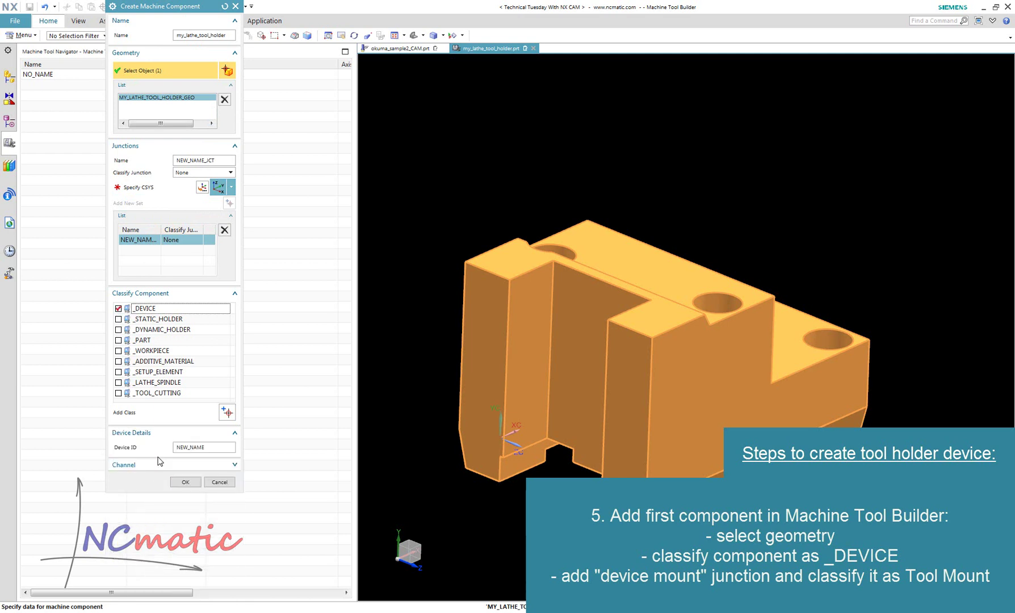
{"action": "left_click", "coordinate": [215, 447]}
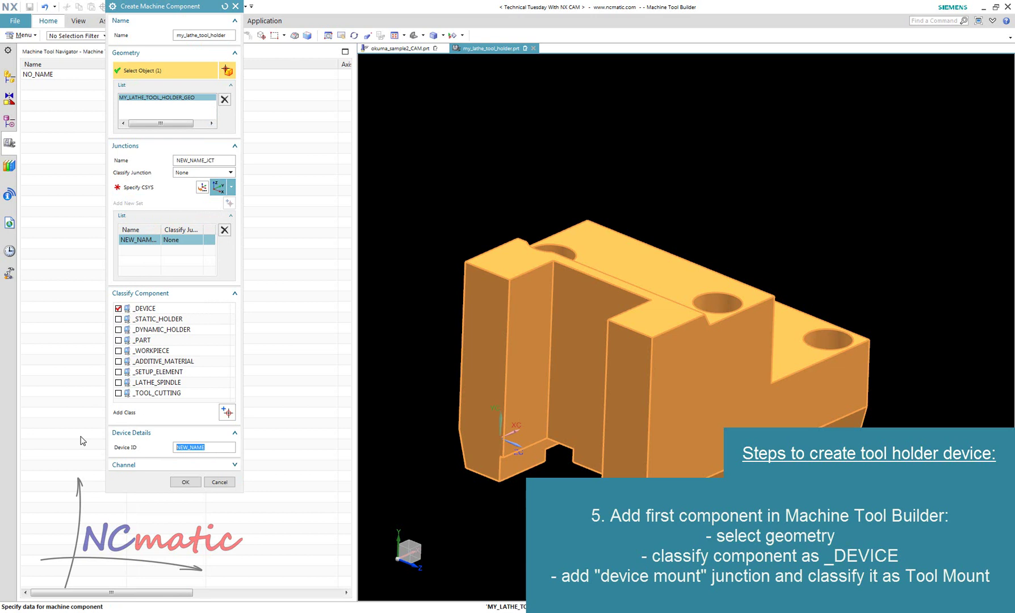
{"action": "type", "text": "1"}
Step: Place the junction's coordinate system at the centre of the circular feature on the holder's underside and create the component
{"action": "left_click", "coordinate": [147, 188]}
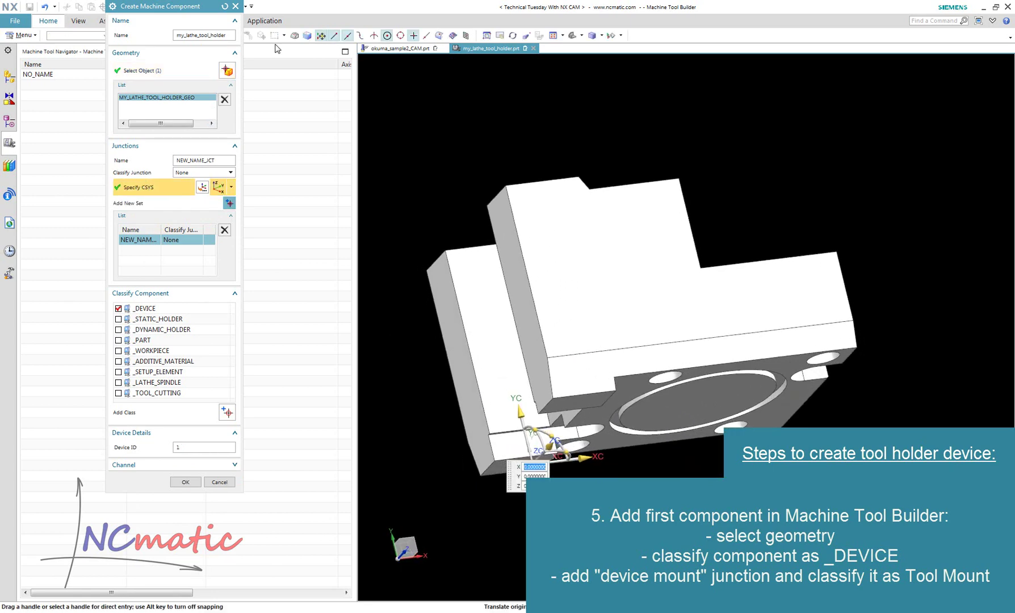
{"action": "left_click_drag", "start_coordinate": [192, 7], "coordinate": [222, 85]}
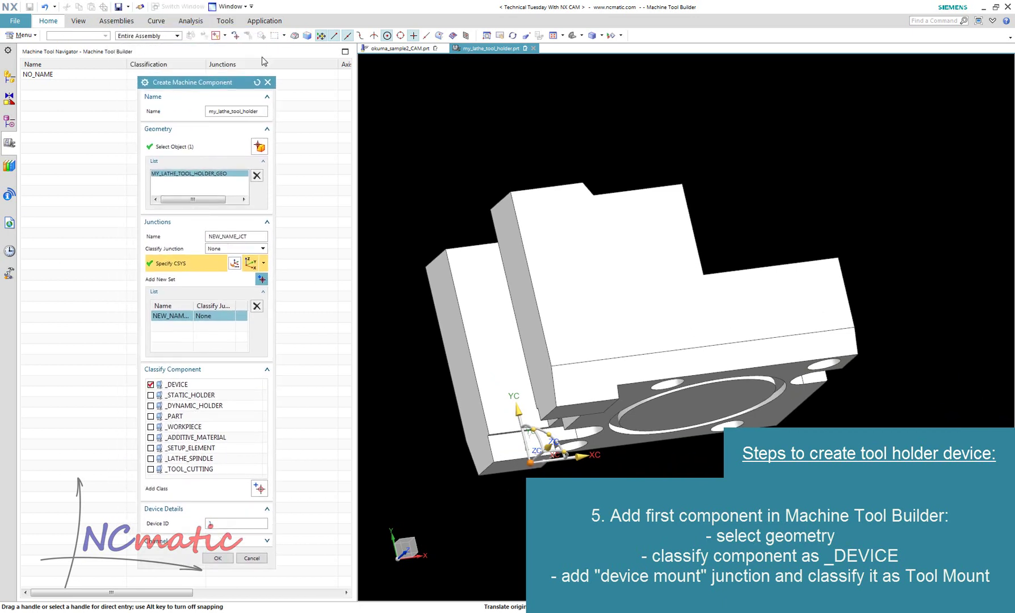
{"action": "left_click", "coordinate": [736, 384]}
{"action": "mouse_move", "coordinate": [736, 384]}
{"action": "middle_mouse_down"}
{"action": "mouse_move", "coordinate": [752, 408]}
{"action": "mouse_move", "coordinate": [729, 401]}
{"action": "middle_mouse_up"}
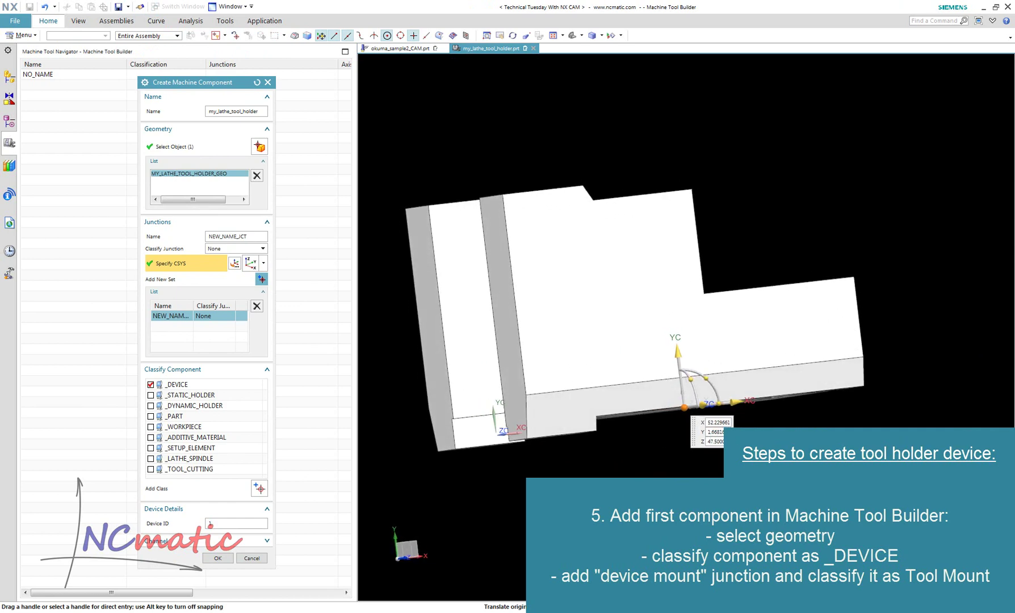
{"action": "left_click", "coordinate": [217, 558]}
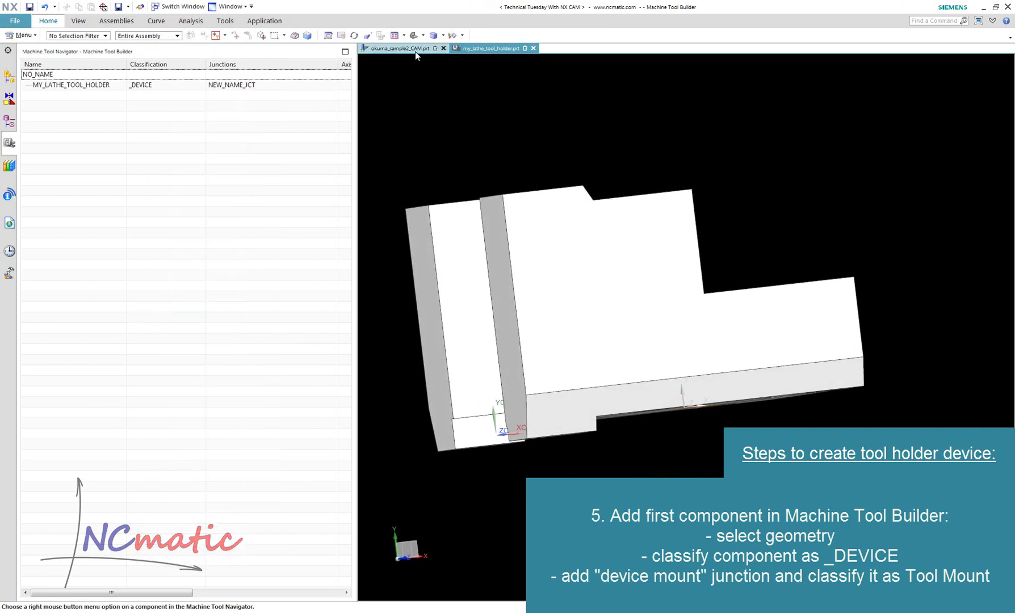
Step: In okuma_sample2_CAM, expand the machine tree to the LOWER_SPINDLE pockets and examine the junction orientation of POCKET_03 on the turret
{"action": "left_click", "coordinate": [415, 49]}
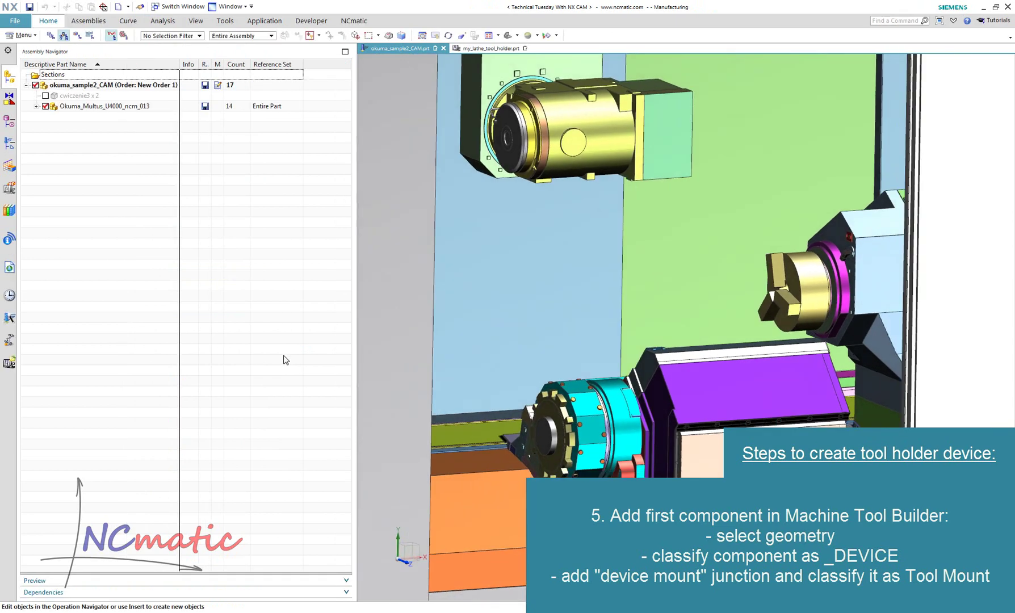
{"action": "left_click", "coordinate": [10, 189]}
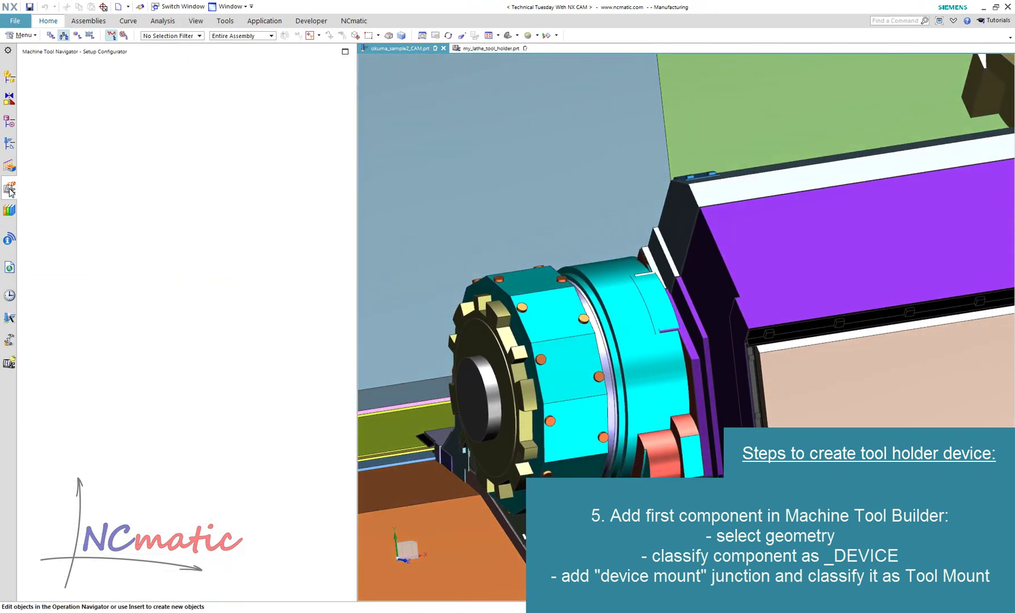
{"action": "left_click", "coordinate": [27, 85]}
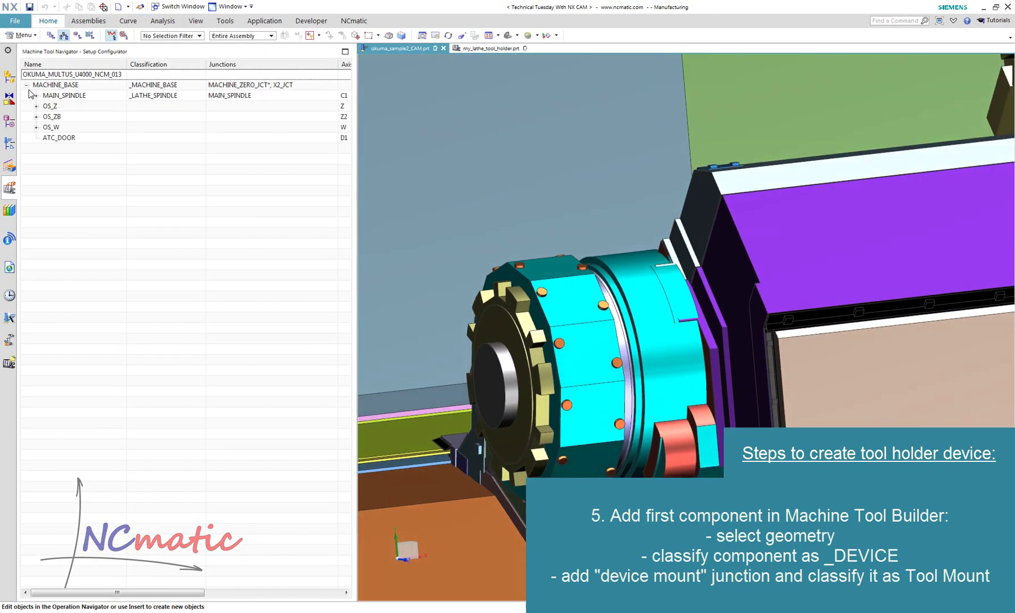
{"action": "left_click", "coordinate": [36, 116]}
{"action": "left_click", "coordinate": [46, 128]}
{"action": "left_click", "coordinate": [56, 137]}
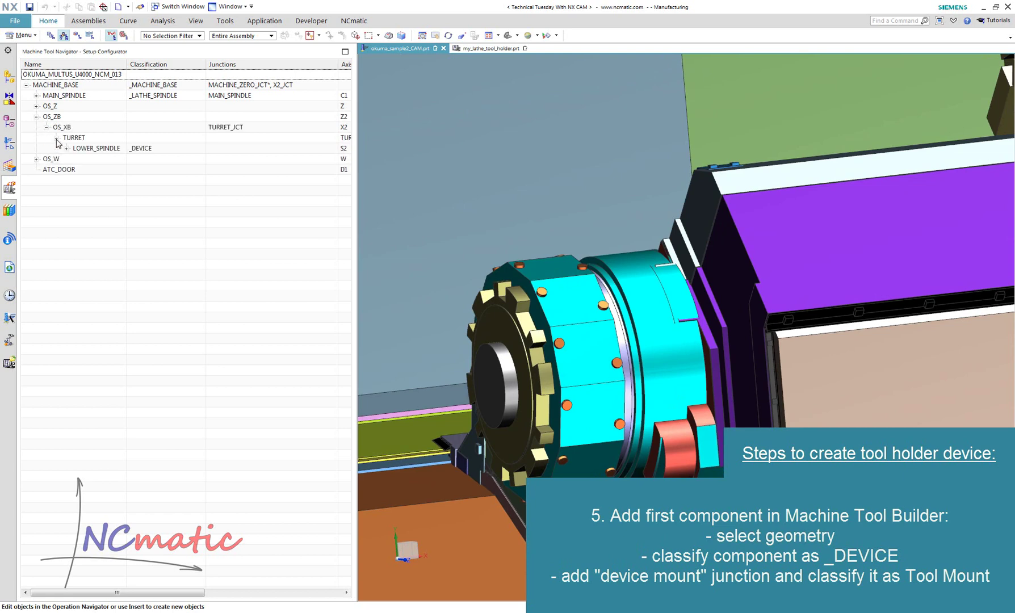
{"action": "left_click", "coordinate": [66, 148]}
{"action": "left_click", "coordinate": [110, 180]}
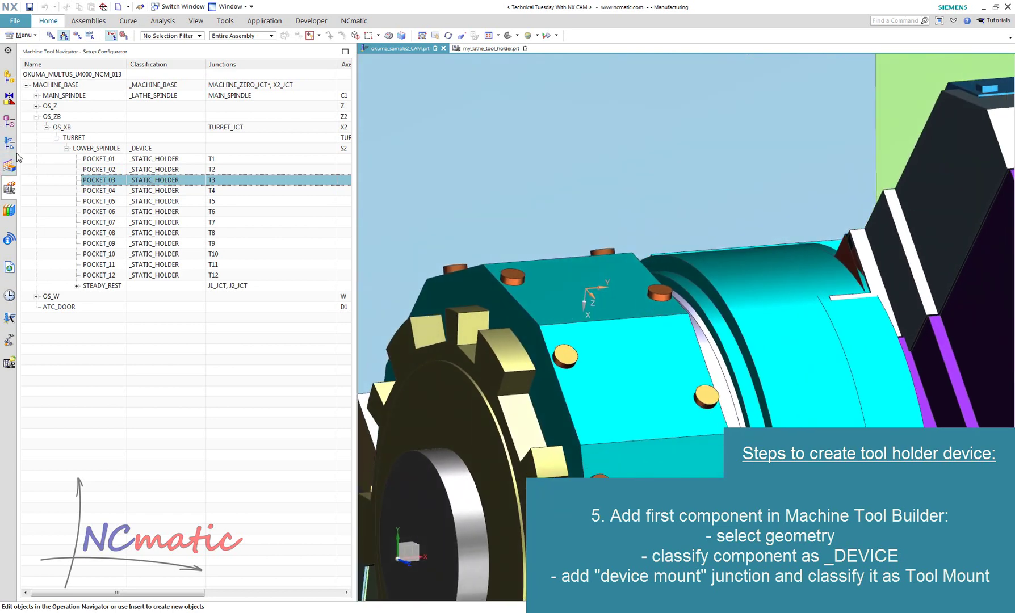
Step: Edit MY_LATHE_TOOL_HOLDER in the holder part and rotate its junction coordinate system so X points downward from the mounting face
{"action": "left_click", "coordinate": [489, 48]}
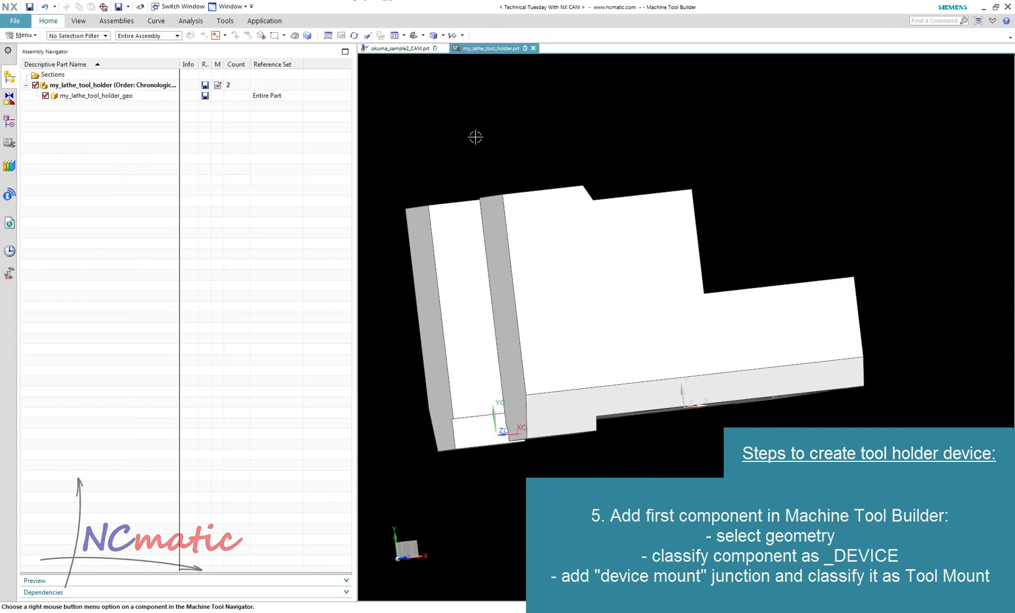
{"action": "left_click", "coordinate": [9, 143]}
{"action": "double_click", "coordinate": [140, 87]}
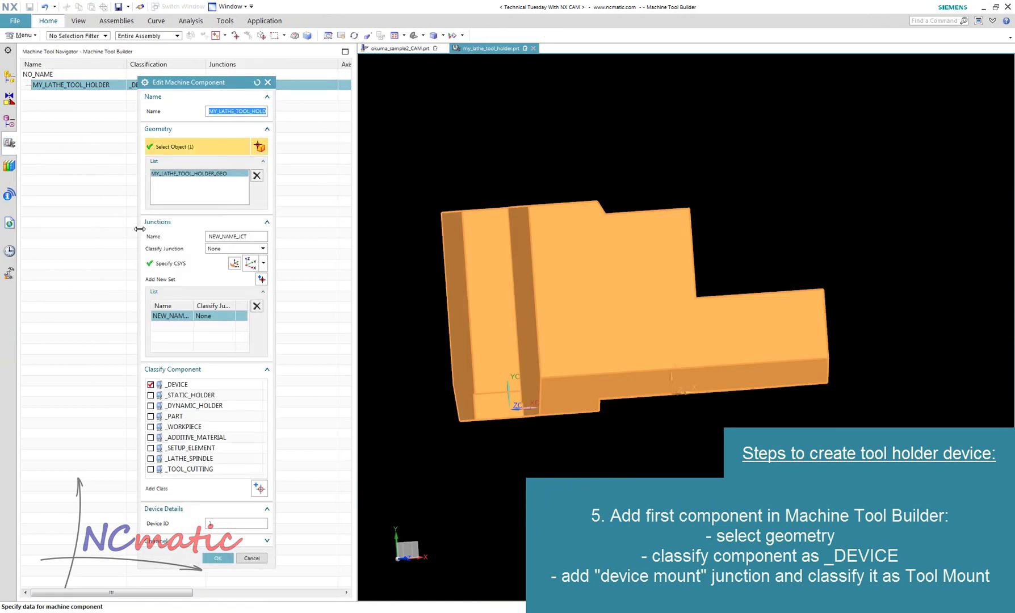
{"action": "middle_click_drag", "start_coordinate": [776, 389], "coordinate": [782, 410]}
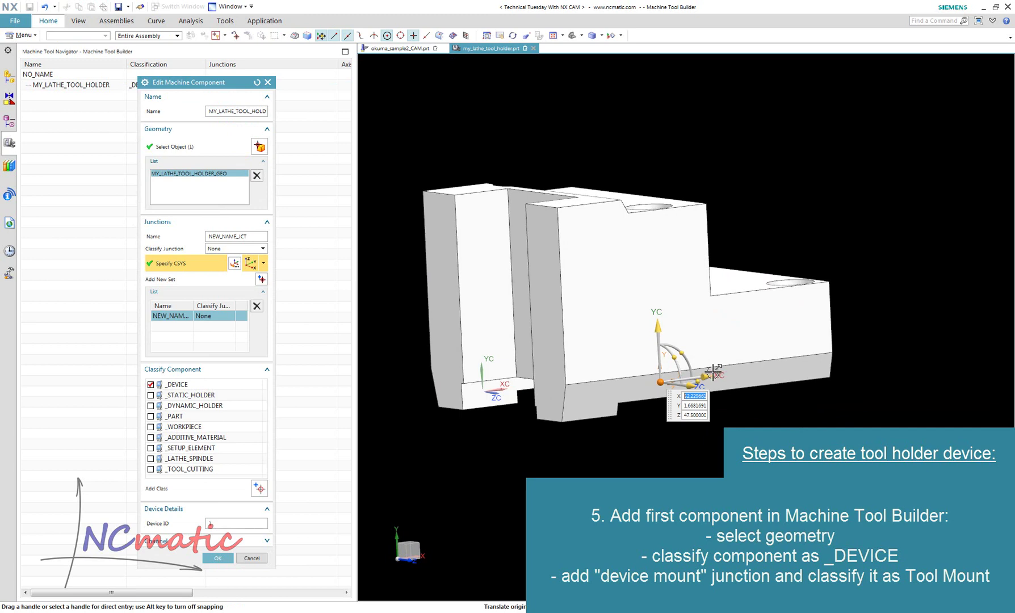
{"action": "left_click", "coordinate": [715, 375]}
{"action": "middle_click_drag", "start_coordinate": [723, 377], "coordinate": [719, 284]}
{"action": "left_click", "coordinate": [632, 394]}
{"action": "middle_click_drag", "start_coordinate": [647, 364], "coordinate": [687, 429]}
{"action": "middle_click_drag", "start_coordinate": [755, 397], "coordinate": [822, 403]}
{"action": "left_click", "coordinate": [793, 323]}
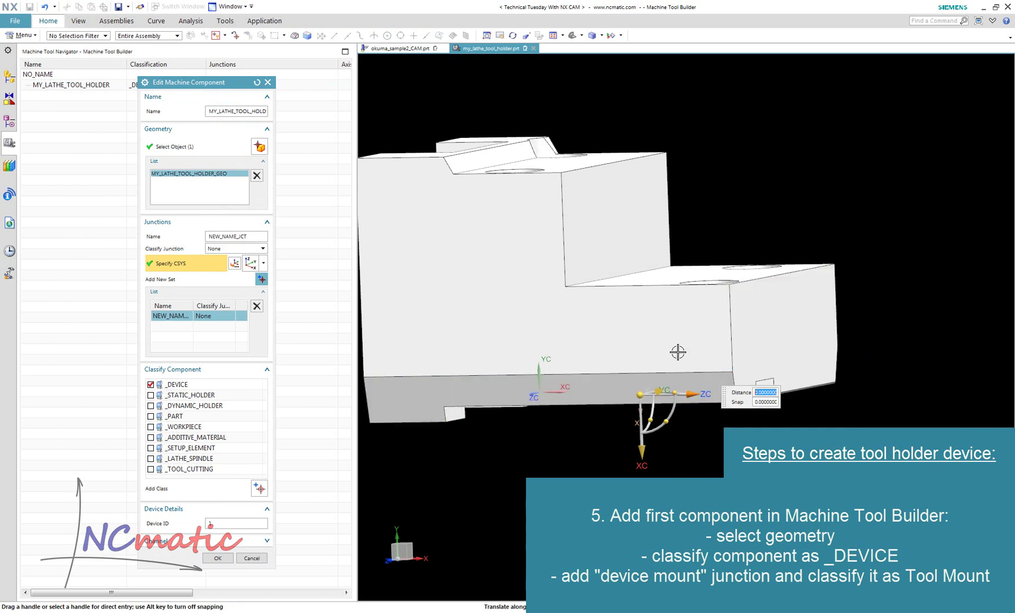
Step: Rotate the junction's coordinate system about its X axis so Y points along the holder's length
{"action": "left_click", "coordinate": [674, 337]}
{"action": "middle_click_drag", "start_coordinate": [674, 338], "coordinate": [809, 350]}
{"action": "middle_click_drag", "start_coordinate": [599, 345], "coordinate": [435, 527]}
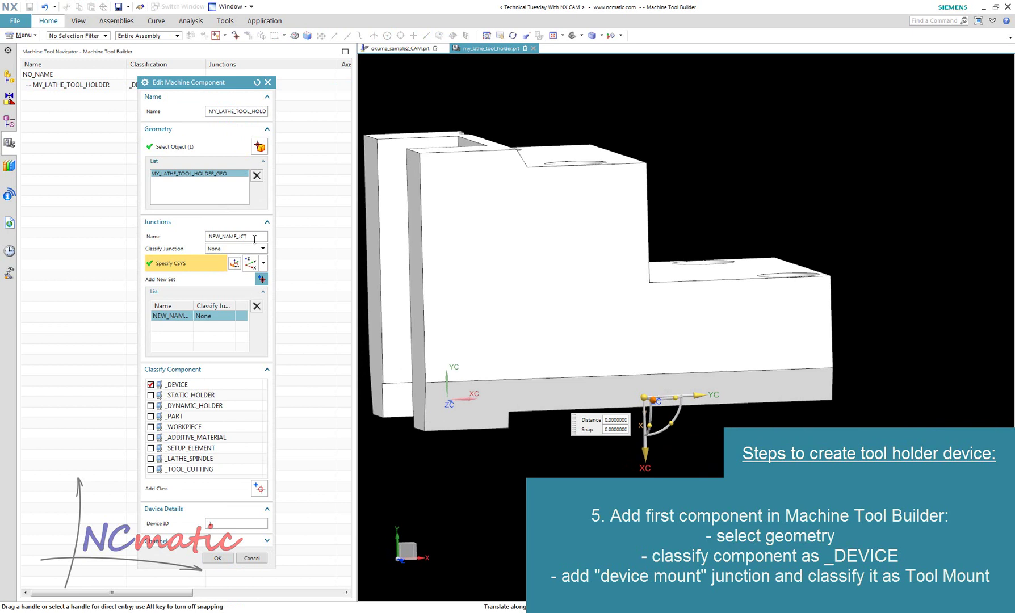
Step: Rename the junction to device_mount_jct, classify it as Tool Mount, and apply the component changes
{"action": "left_click_drag", "start_coordinate": [251, 239], "coordinate": [148, 232]}
{"action": "type", "text": "device_mount_jct"}
{"action": "key", "text": "Return"}
{"action": "left_click", "coordinate": [219, 249]}
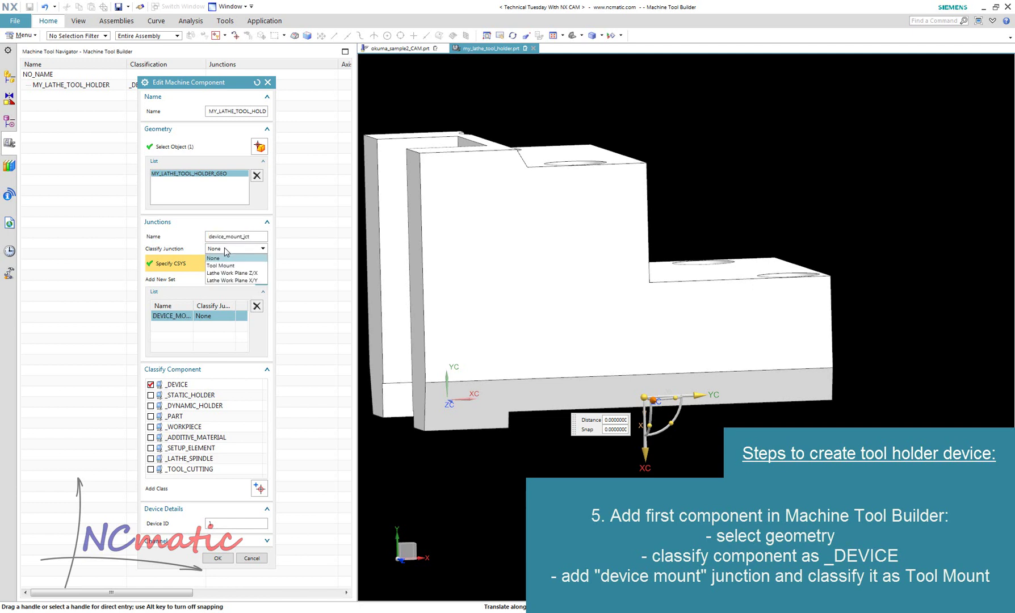
{"action": "left_click", "coordinate": [214, 271]}
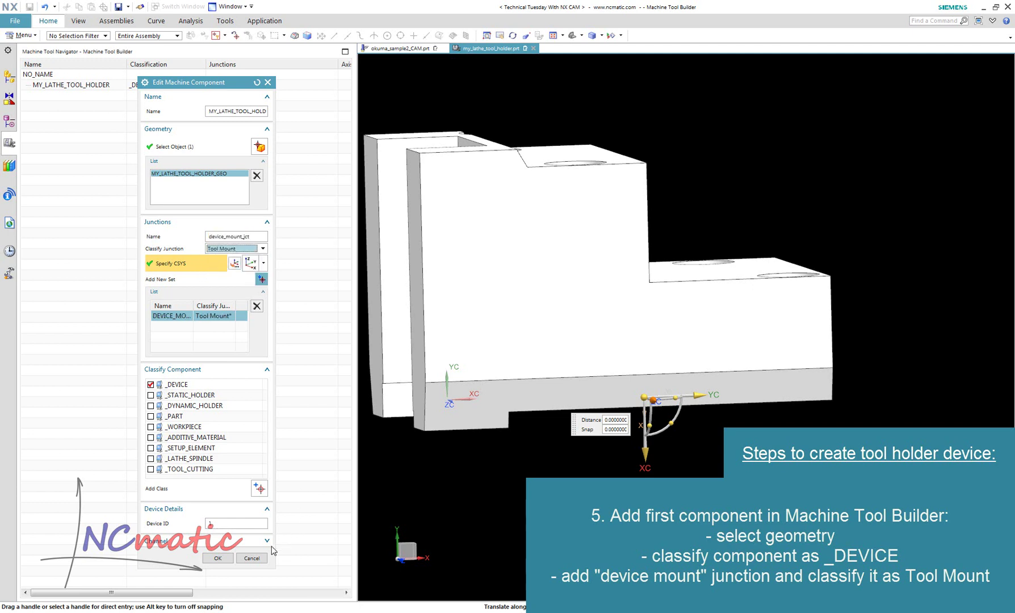
{"action": "left_click", "coordinate": [217, 558]}
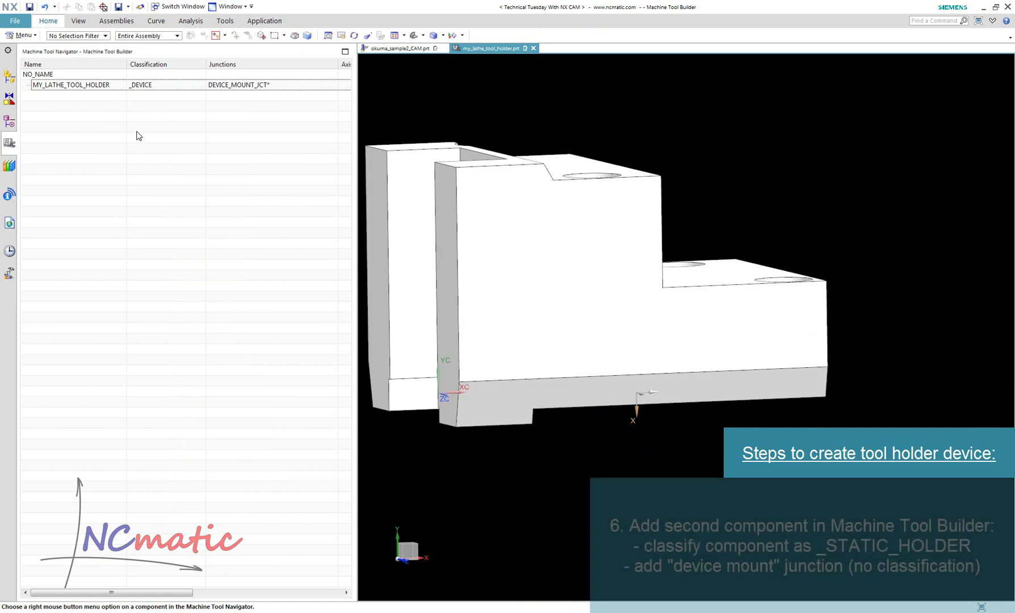
Step: Insert a component my_holder_example_1 under MY_LATHE_TOOL_HOLDER, classify it as _STATIC_HOLDER, and clear its Holder ID
{"action": "right_click", "coordinate": [120, 93]}
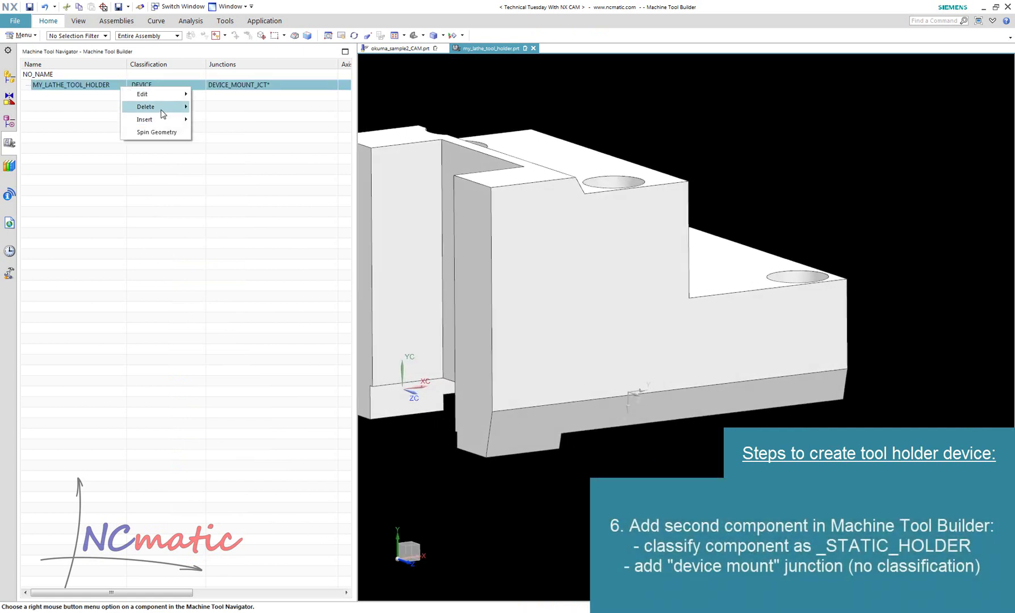
{"action": "mouse_move", "coordinate": [193, 126]}
{"action": "left_click", "coordinate": [228, 121]}
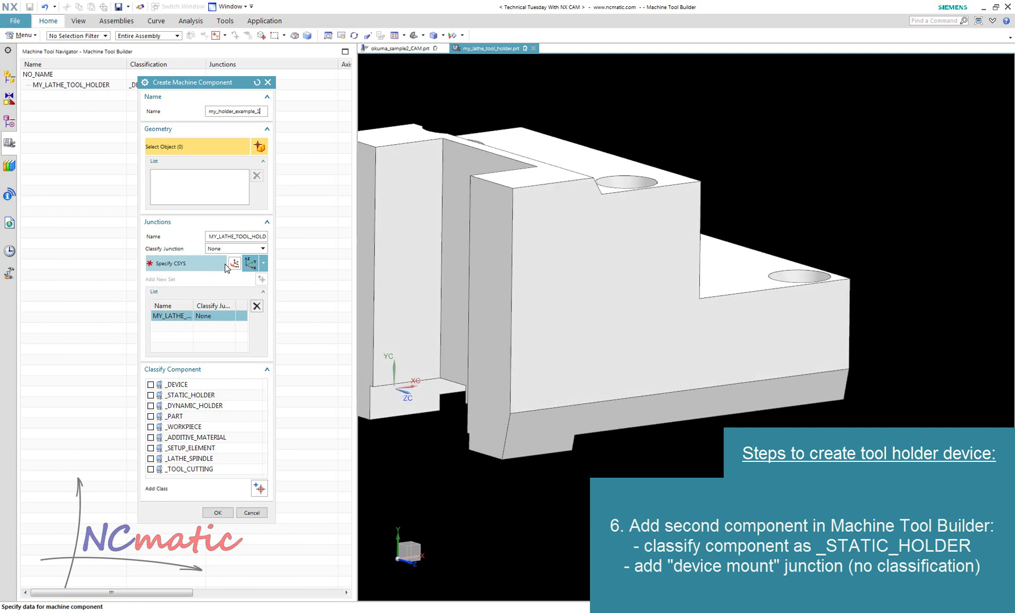
{"action": "left_click", "coordinate": [151, 395]}
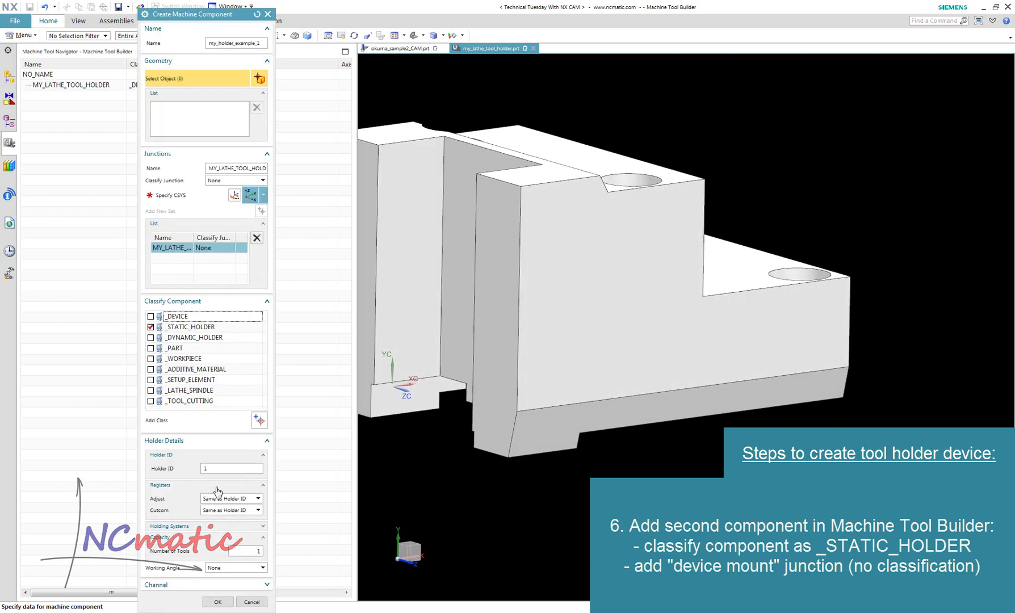
{"action": "left_click", "coordinate": [224, 469]}
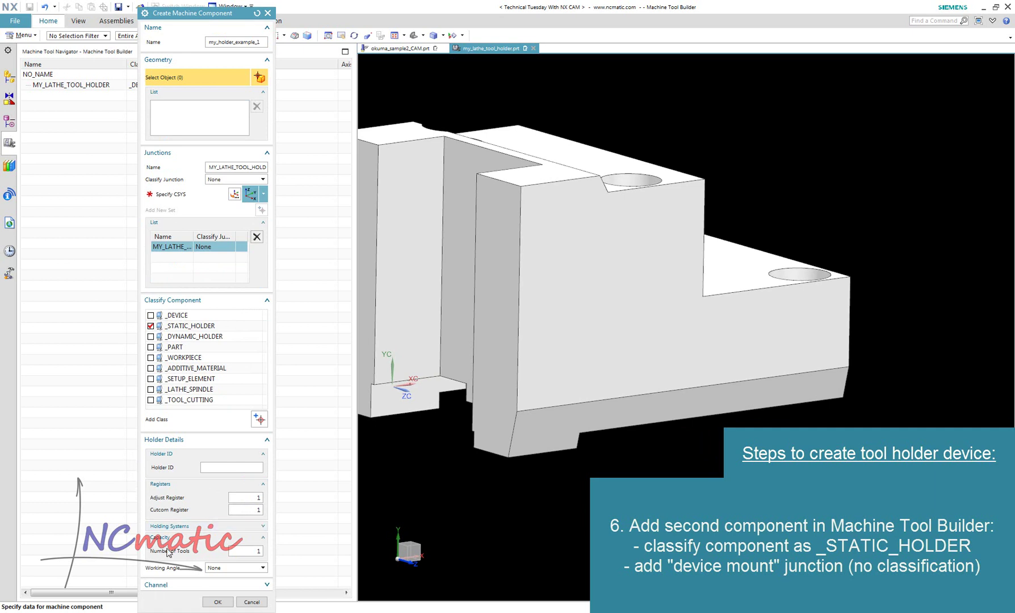
{"action": "left_click", "coordinate": [189, 527]}
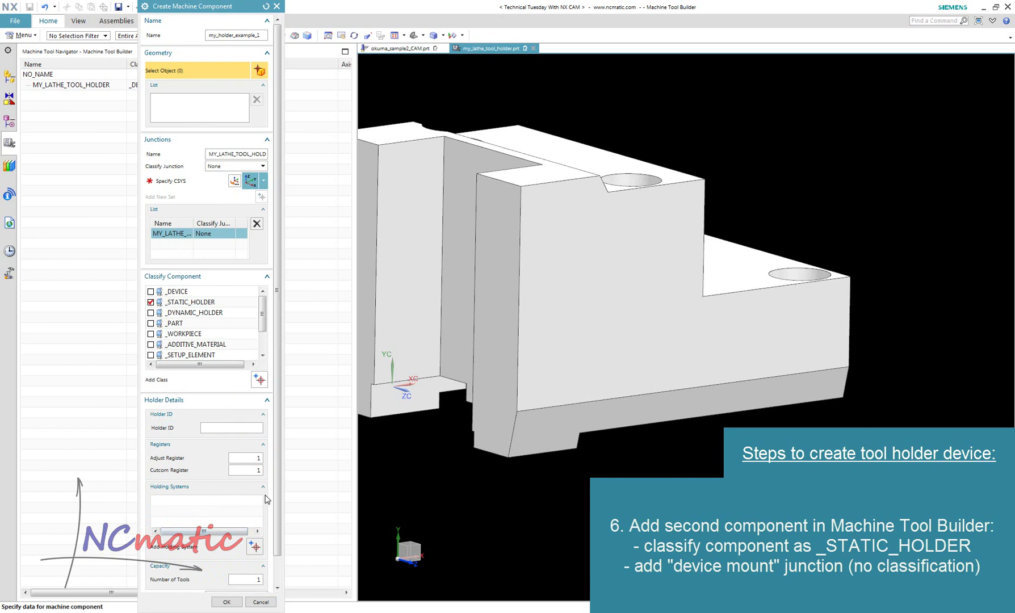
{"action": "left_click", "coordinate": [264, 488]}
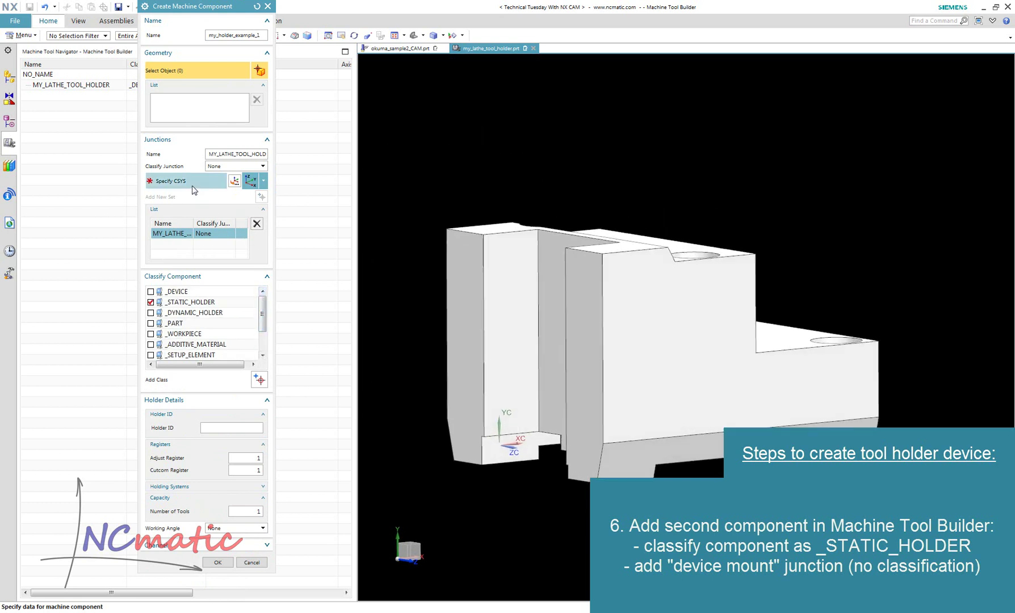
Step: Name the static holder component's junction tmj and start defining its coordinate system with the Dynamic type
{"action": "double_click", "coordinate": [246, 154]}
{"action": "type", "text": "d"}
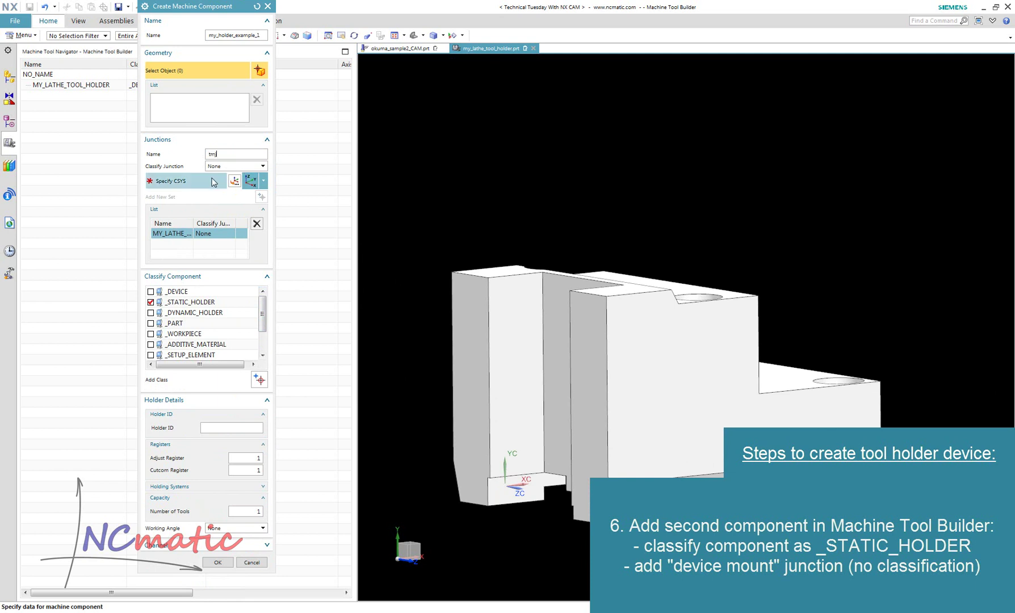
{"action": "left_click", "coordinate": [235, 180]}
{"action": "left_click", "coordinate": [236, 183]}
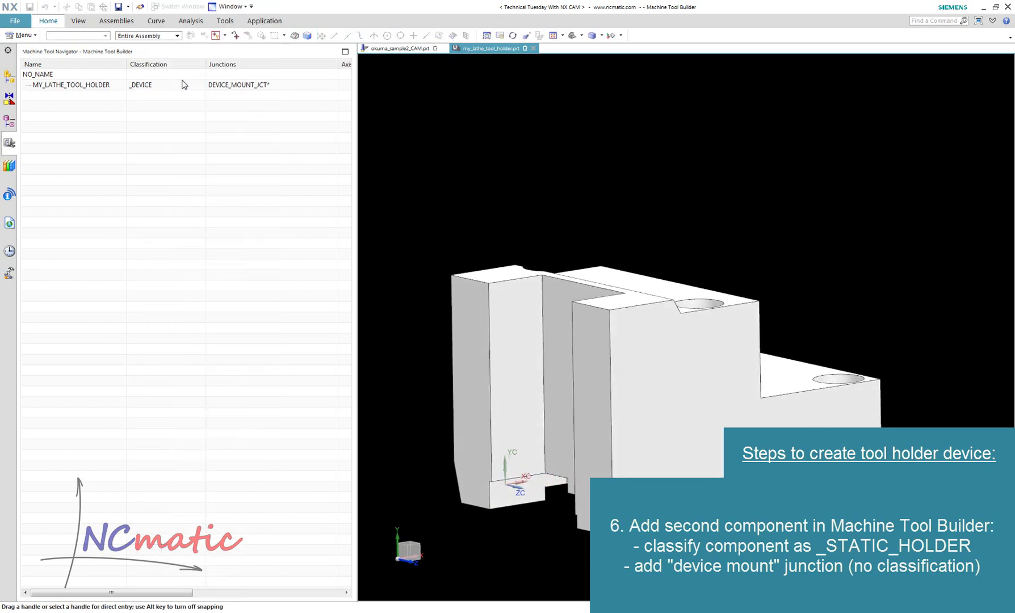
{"action": "left_click", "coordinate": [216, 26]}
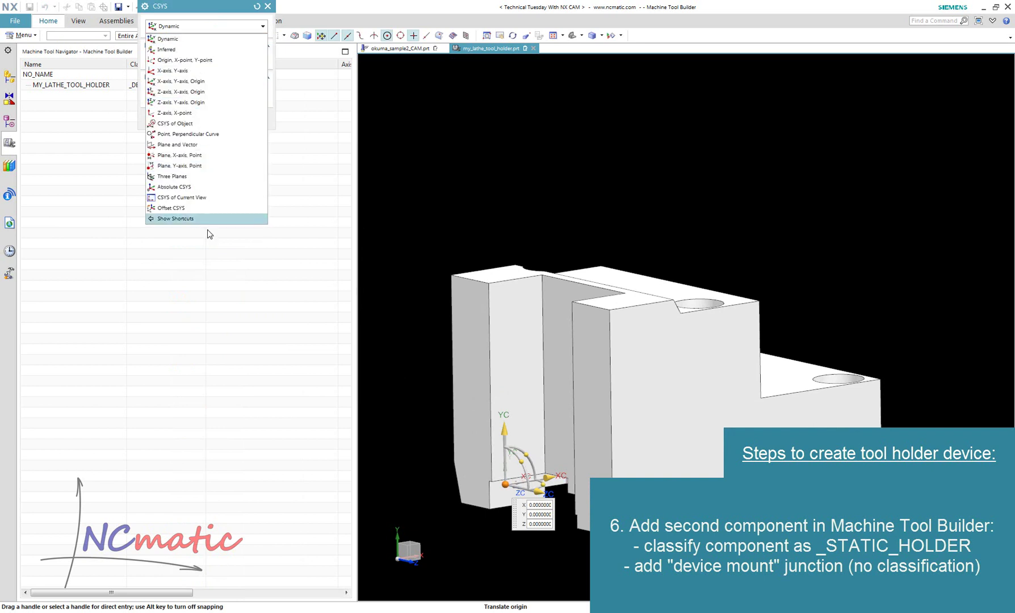
{"action": "left_click", "coordinate": [185, 13]}
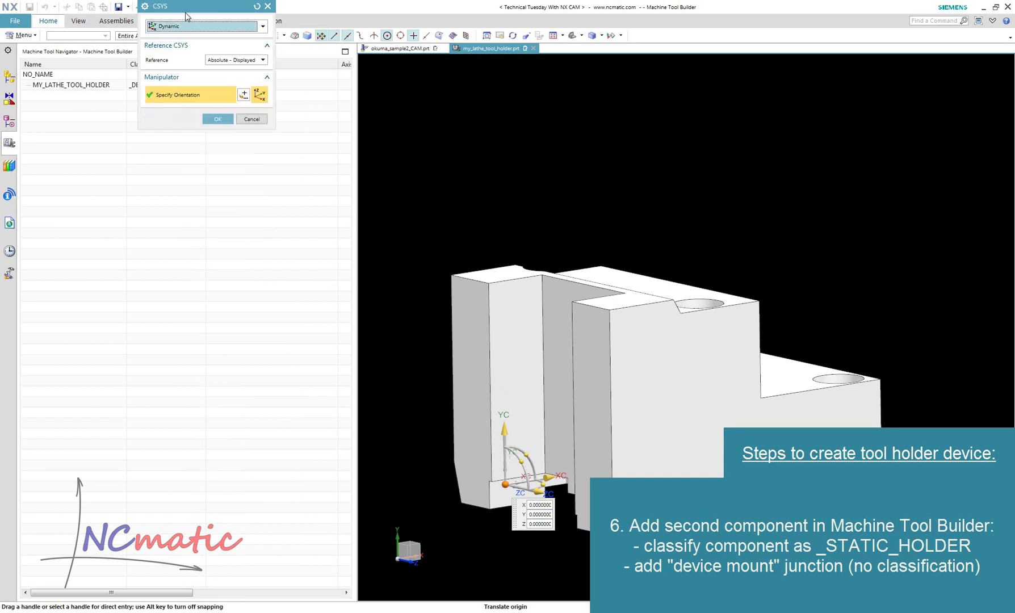
Step: Place the junction's origin at 50% between the two facing upper front corners of the tool slot using Between Two Points
{"action": "left_click", "coordinate": [237, 96]}
{"action": "left_click", "coordinate": [208, 26]}
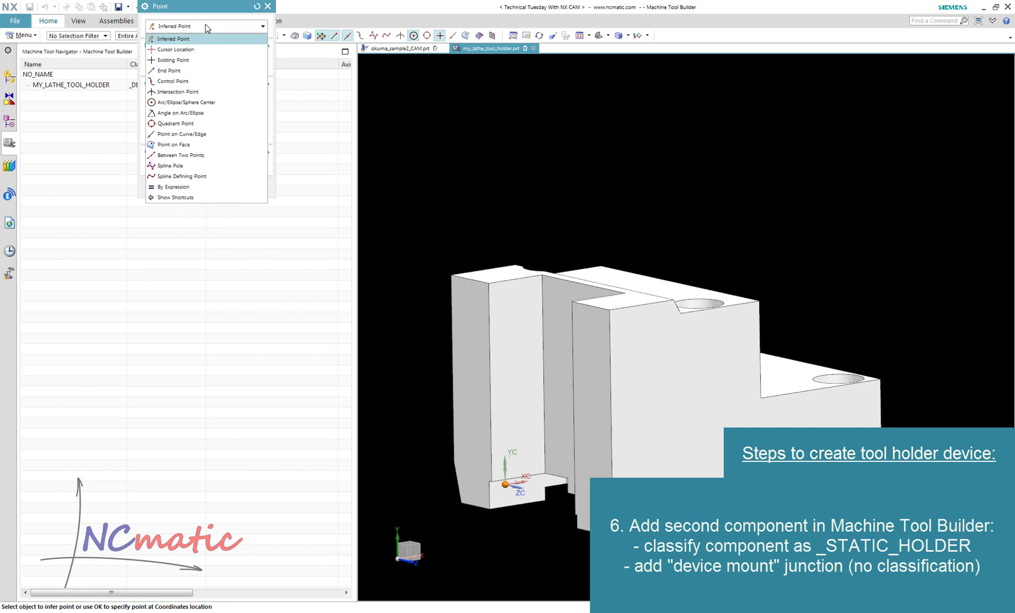
{"action": "left_click", "coordinate": [205, 157]}
{"action": "scroll", "coordinate": [521, 311], "scroll_direction": "up", "scroll_amount": 3}
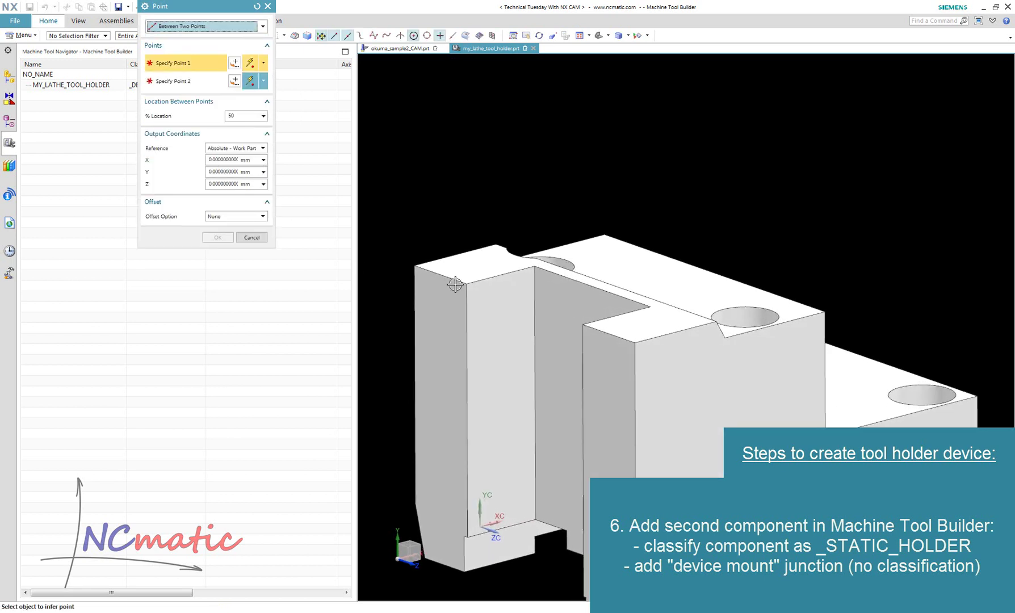
{"action": "left_click", "coordinate": [466, 284]}
{"action": "left_click", "coordinate": [583, 324]}
{"action": "left_click", "coordinate": [218, 238]}
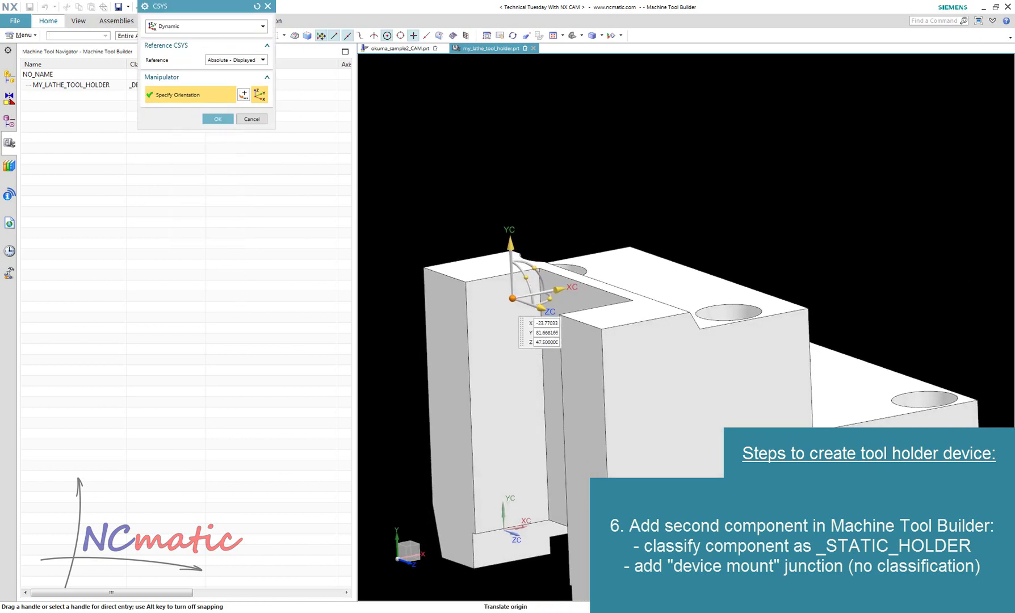
Step: Reorient the junction so X points away from the holder body and Z points upward, and create the component
{"action": "left_click", "coordinate": [560, 289]}
{"action": "middle_click_drag", "start_coordinate": [447, 319], "coordinate": [621, 294]}
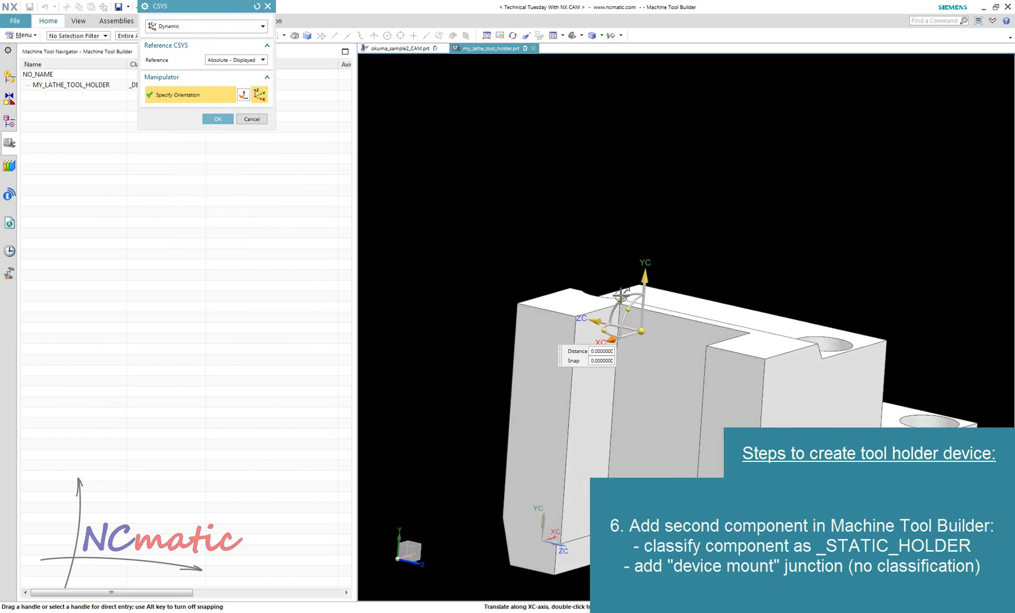
{"action": "left_click", "coordinate": [621, 295]}
{"action": "key", "text": "Return"}
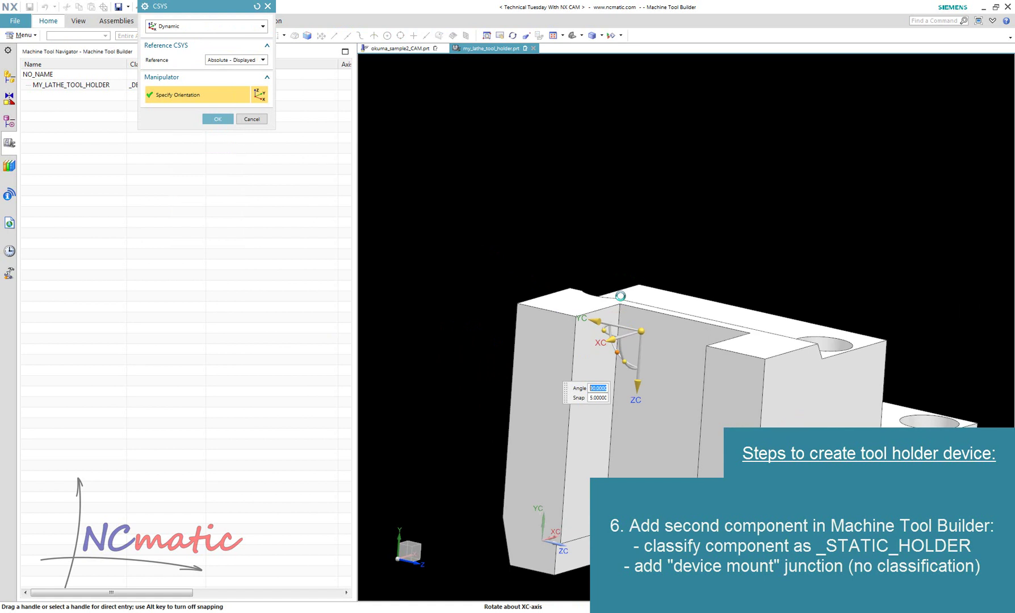
{"action": "key", "text": "Return"}
{"action": "key", "text": "Return"}
{"action": "middle_click_drag", "start_coordinate": [621, 295], "coordinate": [595, 267]}
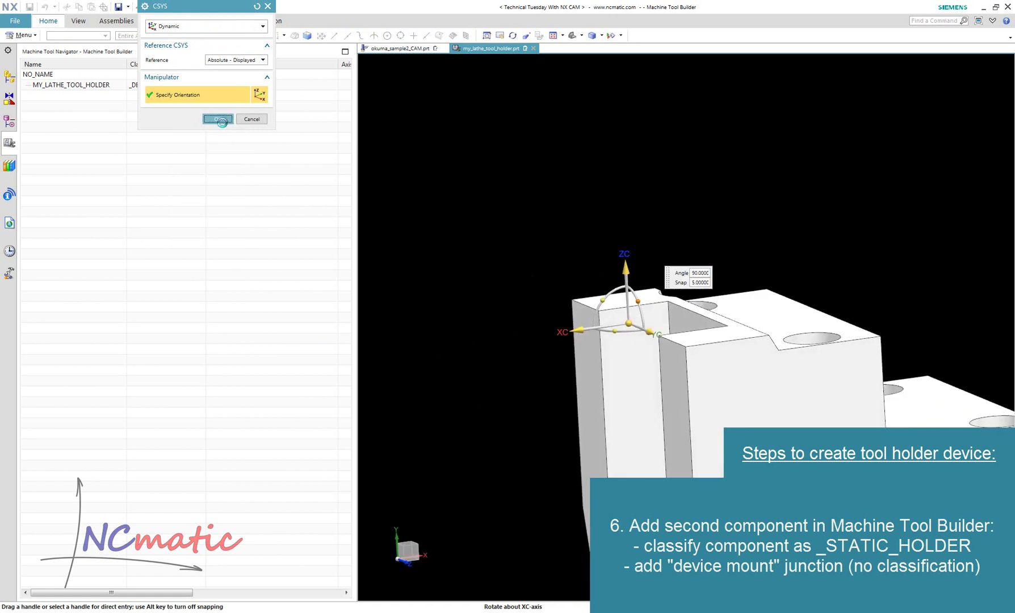
{"action": "left_click", "coordinate": [217, 119]}
{"action": "left_click", "coordinate": [218, 562]}
Step: Save the holder part and close it together with its components
{"action": "left_click", "coordinate": [208, 87]}
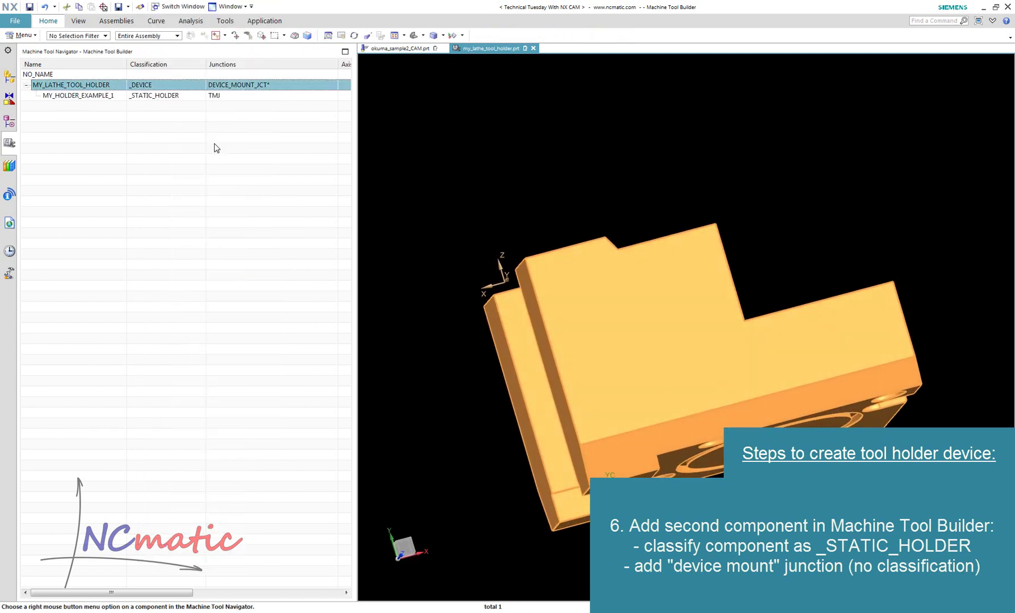
{"action": "left_click", "coordinate": [200, 96]}
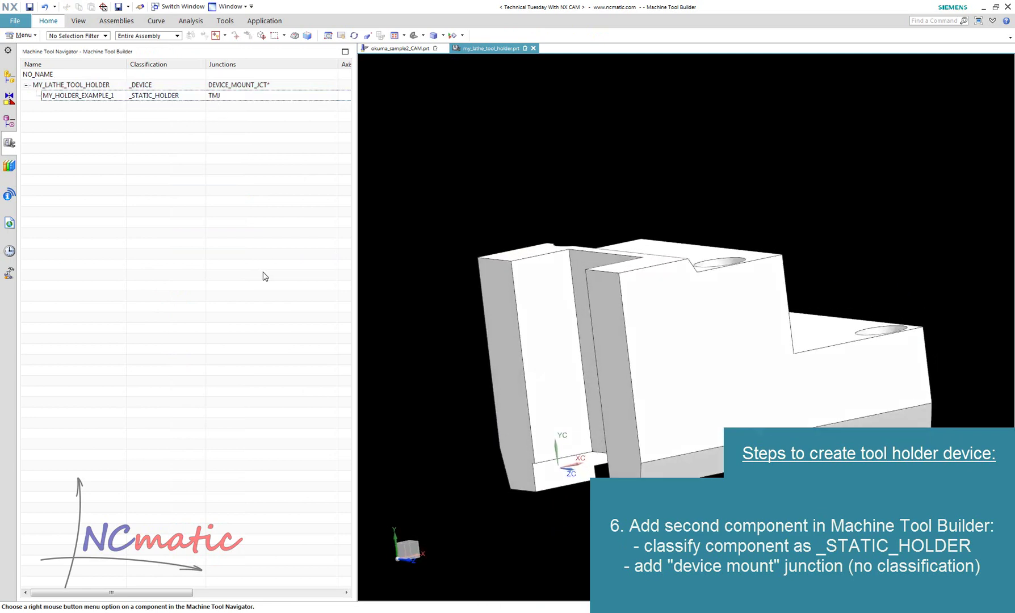
{"action": "left_click", "coordinate": [441, 166]}
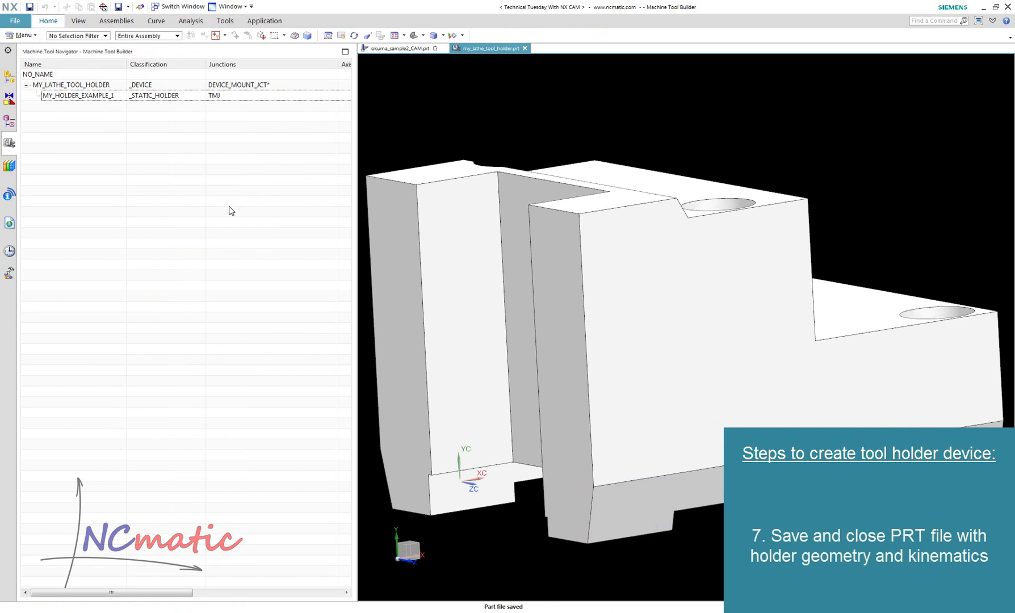
{"action": "left_click", "coordinate": [526, 49]}
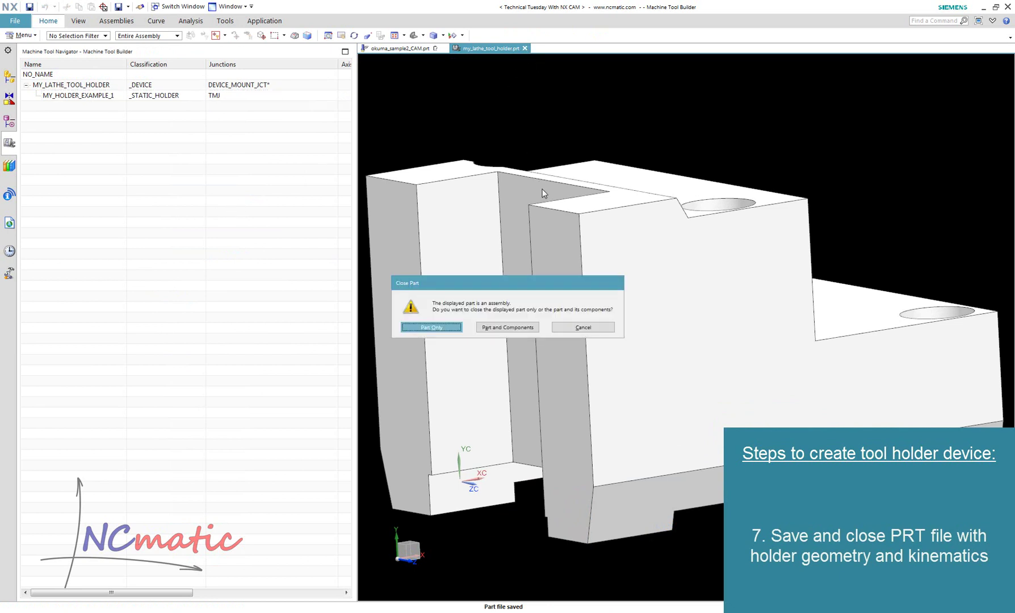
{"action": "left_click", "coordinate": [513, 331]}
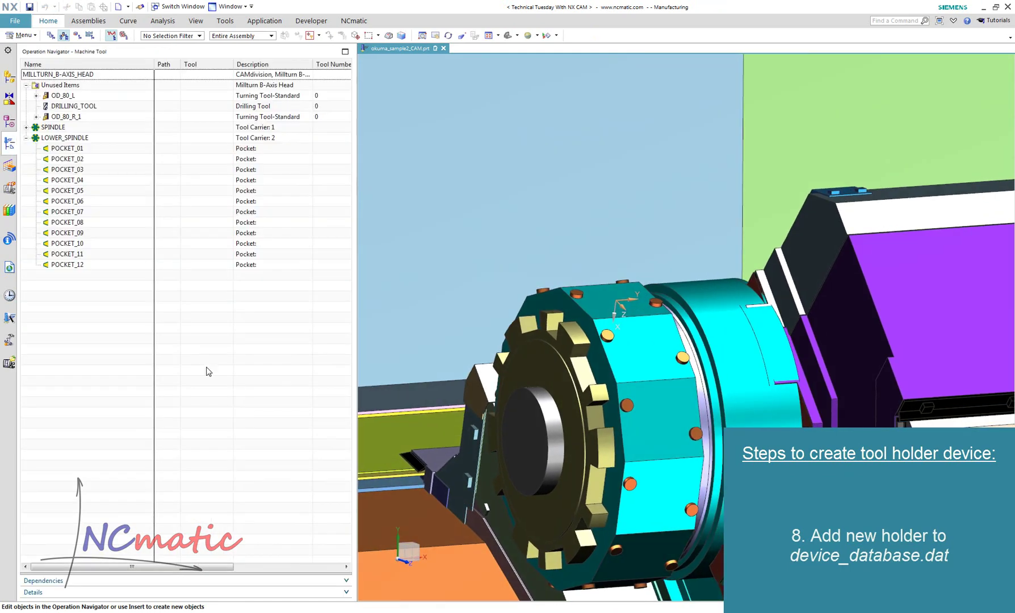
Step: Switch to the my_lathe_tool_holder folder in Windows Explorer and open device_database.dat from the device library's ascii folder
{"action": "left_click", "coordinate": [284, 612]}
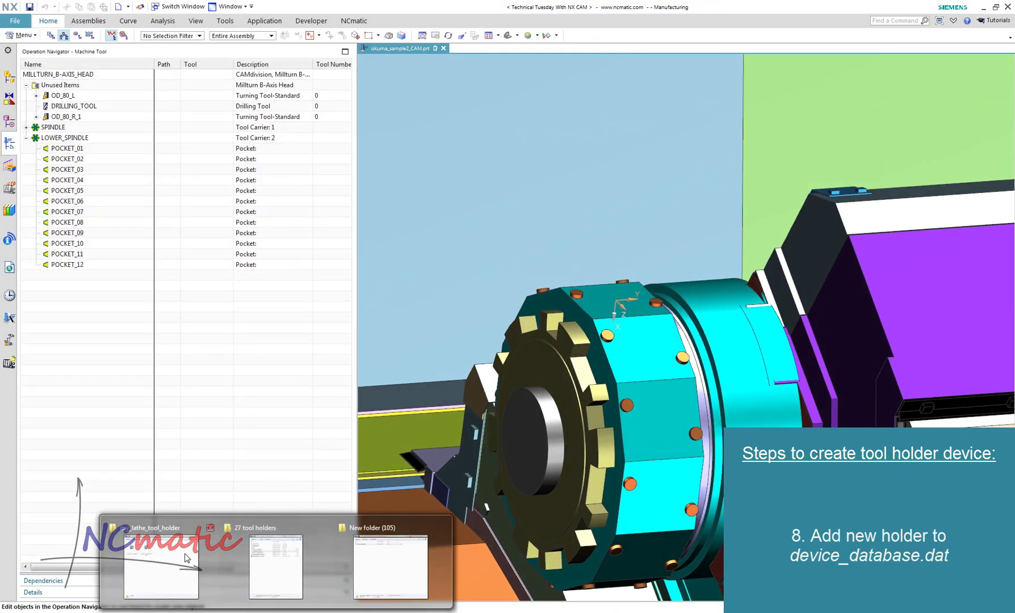
{"action": "left_click", "coordinate": [186, 558]}
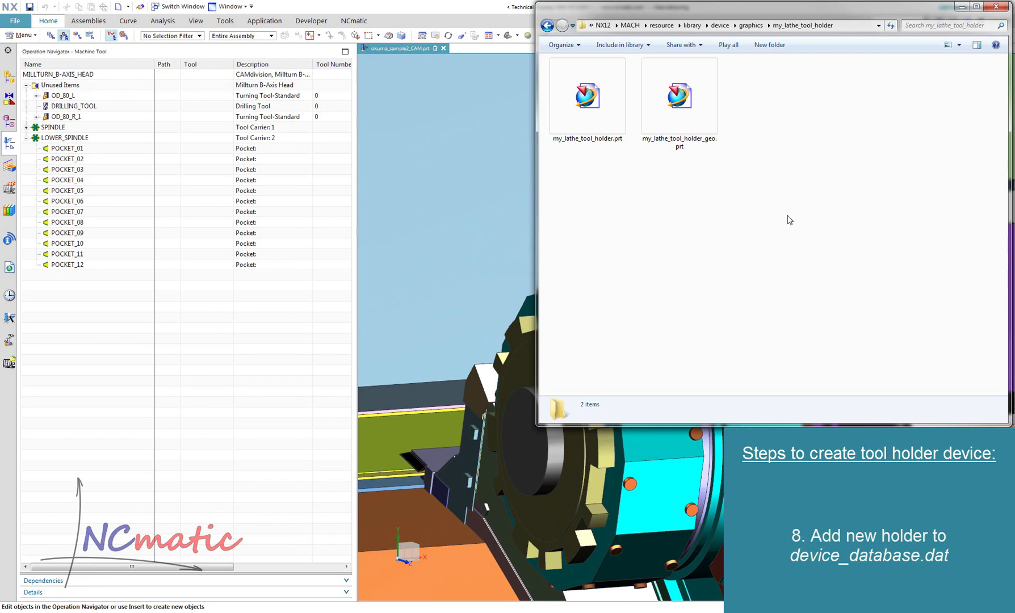
{"action": "left_click", "coordinate": [720, 25]}
{"action": "double_click", "coordinate": [565, 75]}
{"action": "double_click", "coordinate": [623, 100]}
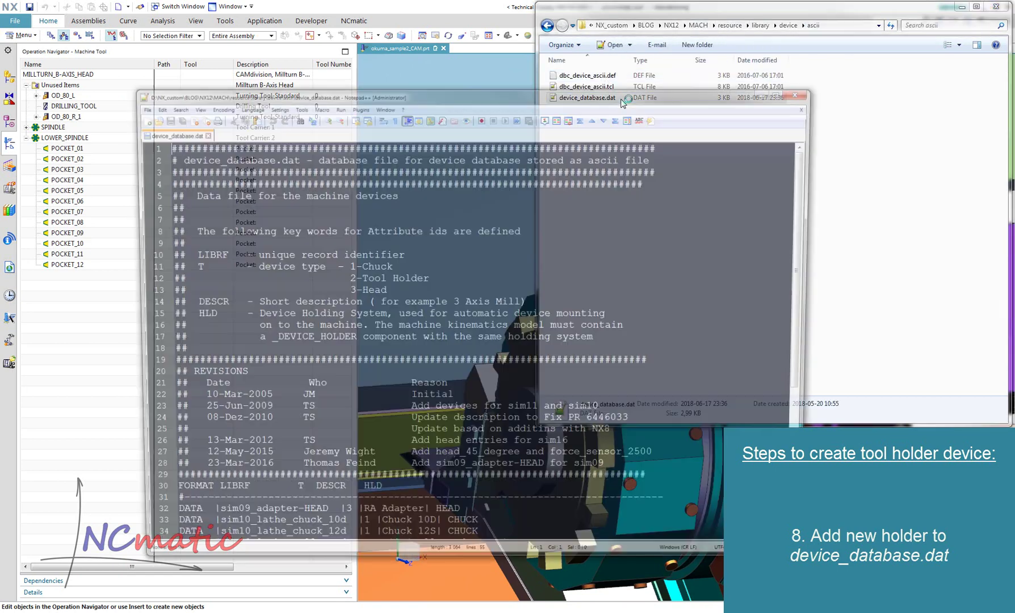
Step: Examine the database's data records, FORMAT line and the definition of the LIBRF keyword
{"action": "scroll", "coordinate": [472, 347], "scroll_direction": "down", "scroll_amount": 1}
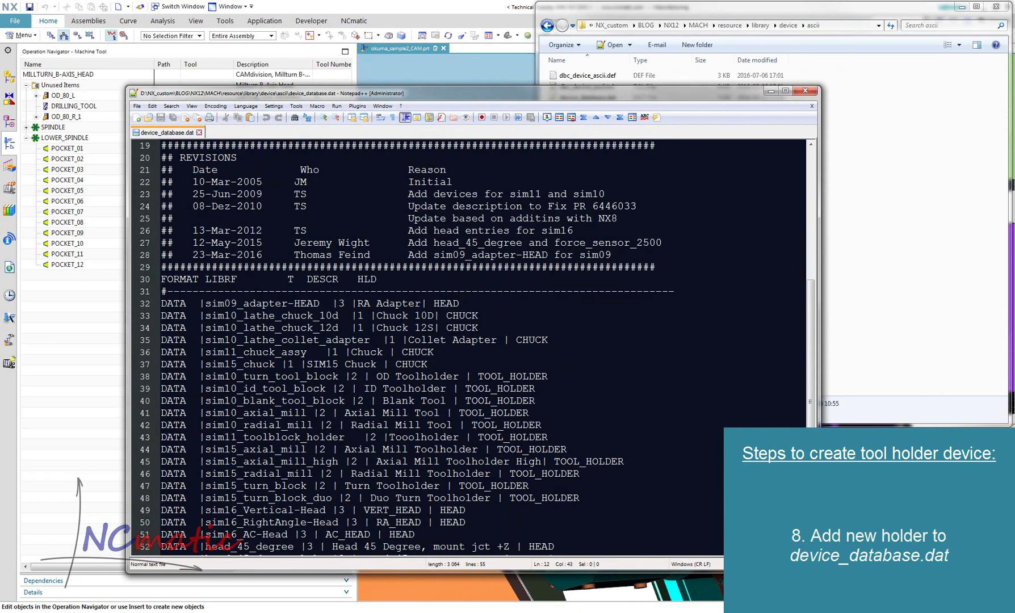
{"action": "left_click", "coordinate": [275, 316]}
{"action": "left_click", "coordinate": [275, 340]}
{"action": "double_click", "coordinate": [179, 279]}
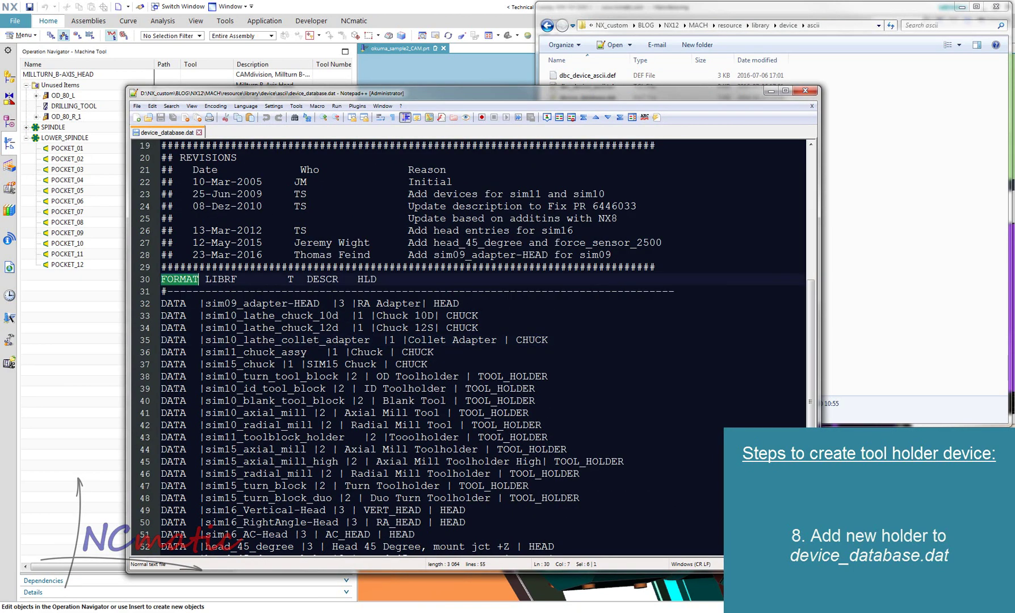
{"action": "scroll", "coordinate": [180, 279], "scroll_direction": "up", "scroll_amount": 5}
{"action": "double_click", "coordinate": [201, 218]}
{"action": "scroll", "coordinate": [202, 218], "scroll_direction": "down", "scroll_amount": 3}
{"action": "scroll", "coordinate": [201, 218], "scroll_direction": "up", "scroll_amount": 3}
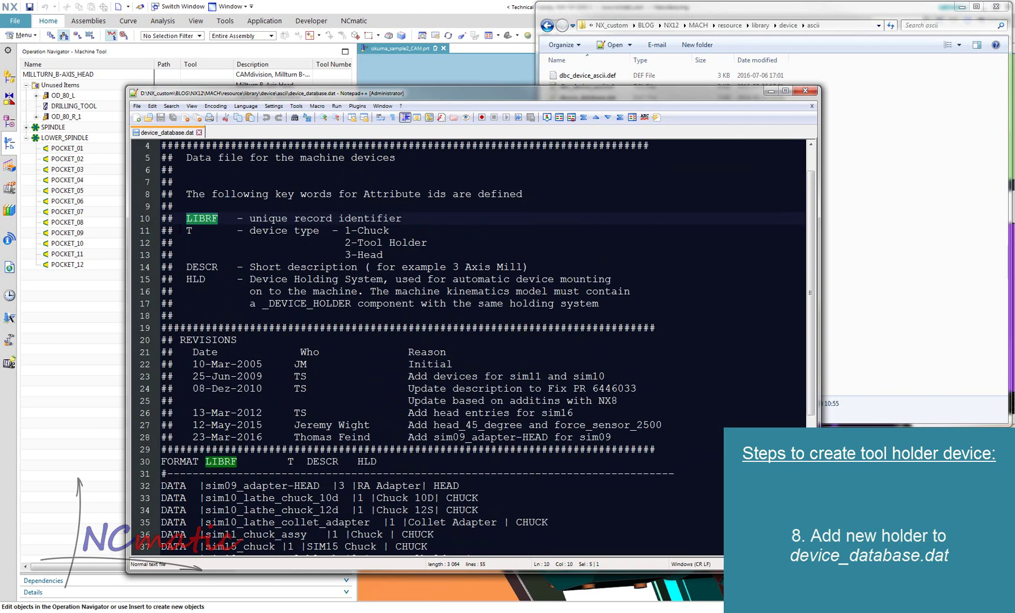
Step: Examine the device type keyword T and find the records that use the tool holder type 2
{"action": "double_click", "coordinate": [189, 230]}
{"action": "scroll", "coordinate": [189, 230], "scroll_direction": "down", "scroll_amount": 3}
{"action": "double_click", "coordinate": [341, 376]}
{"action": "scroll", "coordinate": [341, 376], "scroll_direction": "down", "scroll_amount": 2}
{"action": "left_click", "coordinate": [357, 400]}
{"action": "scroll", "coordinate": [335, 243], "scroll_direction": "up", "scroll_amount": 4}
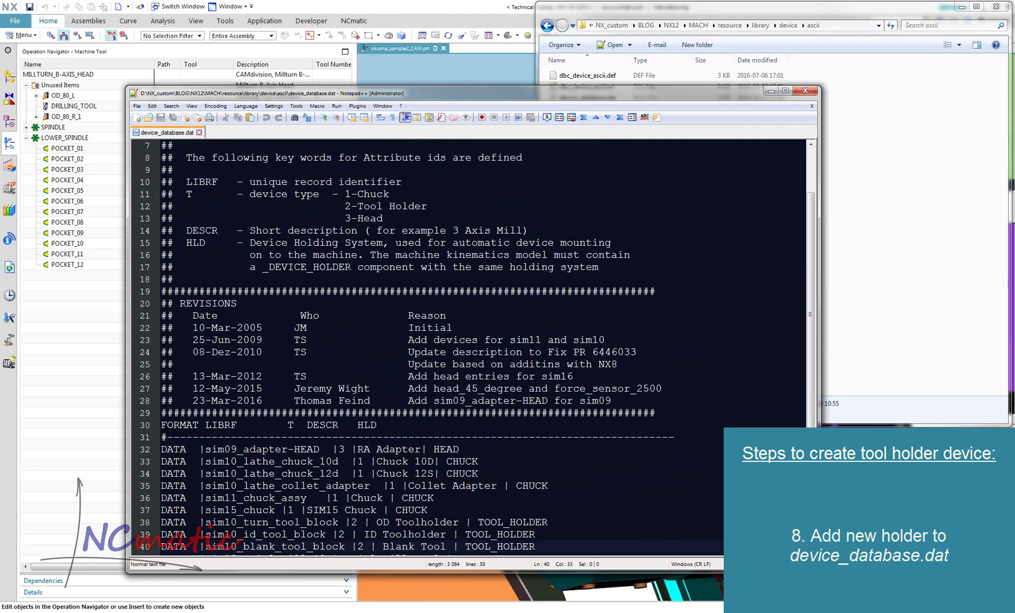
{"action": "double_click", "coordinate": [348, 207]}
{"action": "scroll", "coordinate": [348, 206], "scroll_direction": "down", "scroll_amount": 3}
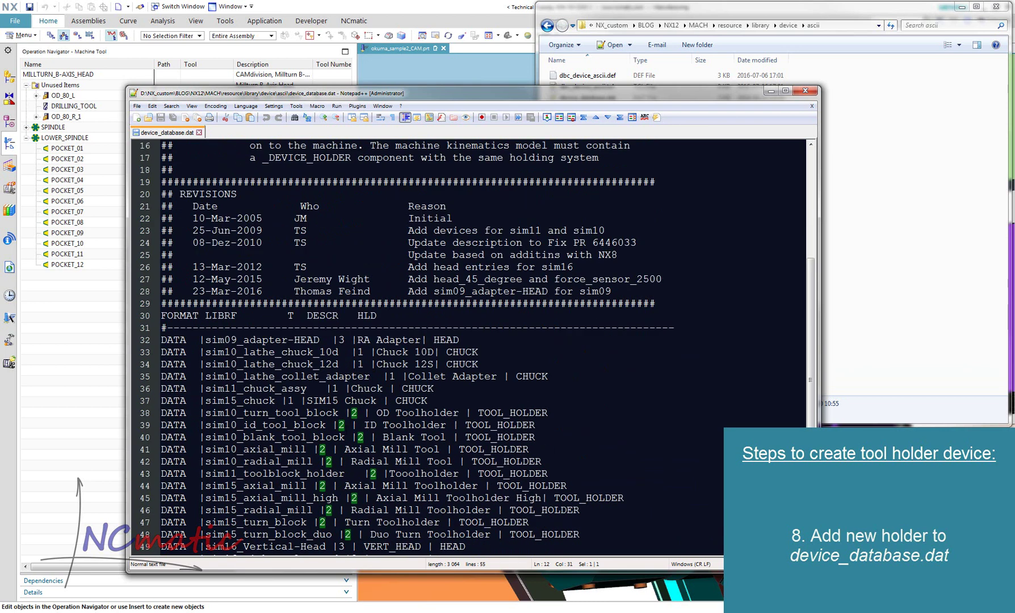
Step: Duplicate the sim10_turn_tool_block record as the first data line below the FORMAT header
{"action": "mouse_move", "coordinate": [555, 413]}
{"action": "left_mouse_down"}
{"action": "mouse_move", "coordinate": [550, 405]}
{"action": "mouse_move", "coordinate": [562, 401]}
{"action": "left_mouse_up"}
{"action": "right_click", "coordinate": [525, 419]}
{"action": "left_click", "coordinate": [580, 205]}
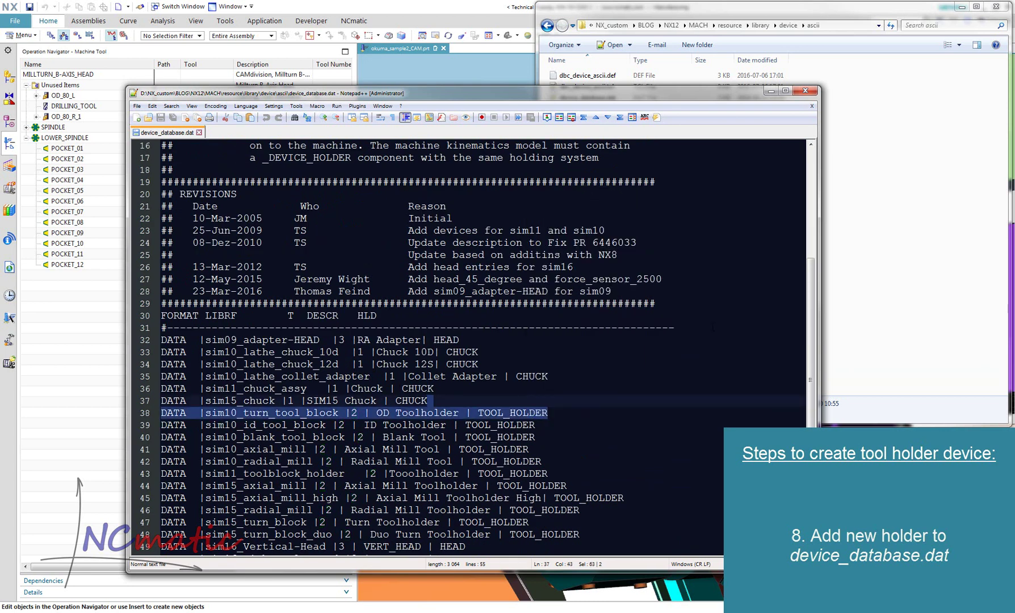
{"action": "right_click", "coordinate": [713, 327]}
{"action": "left_click", "coordinate": [738, 359]}
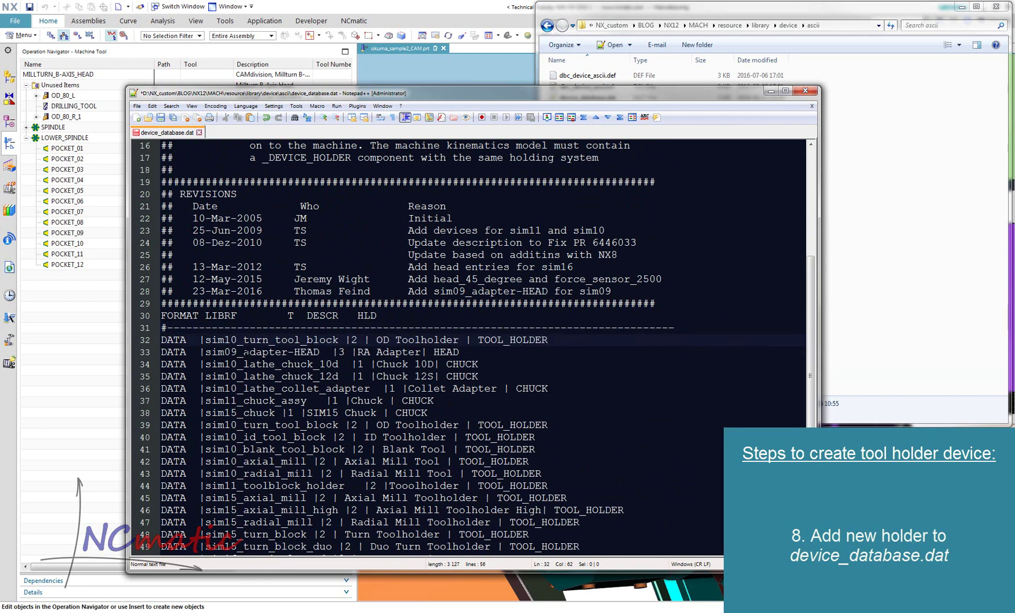
Step: Copy the folder name my_lathe_tool_holder from the device library's graphics folder in Windows Explorer
{"action": "left_click", "coordinate": [902, 206]}
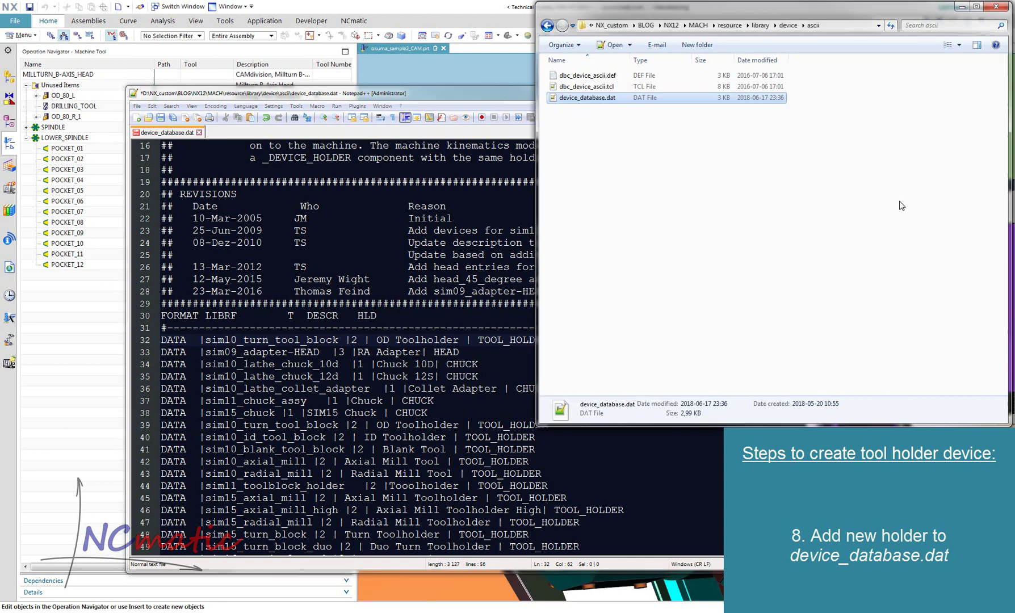
{"action": "left_click", "coordinate": [788, 25]}
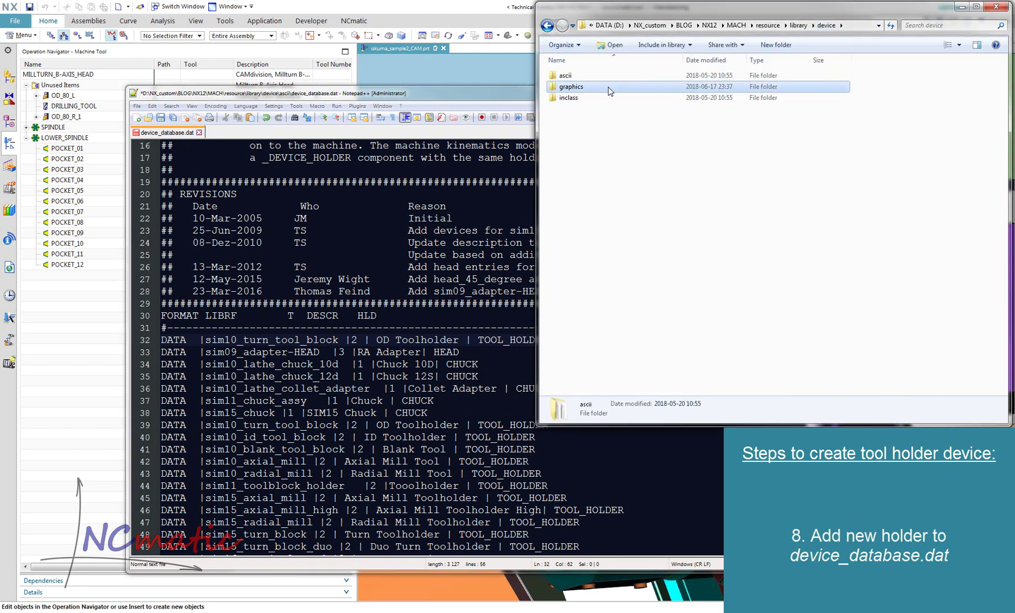
{"action": "double_click", "coordinate": [609, 88]}
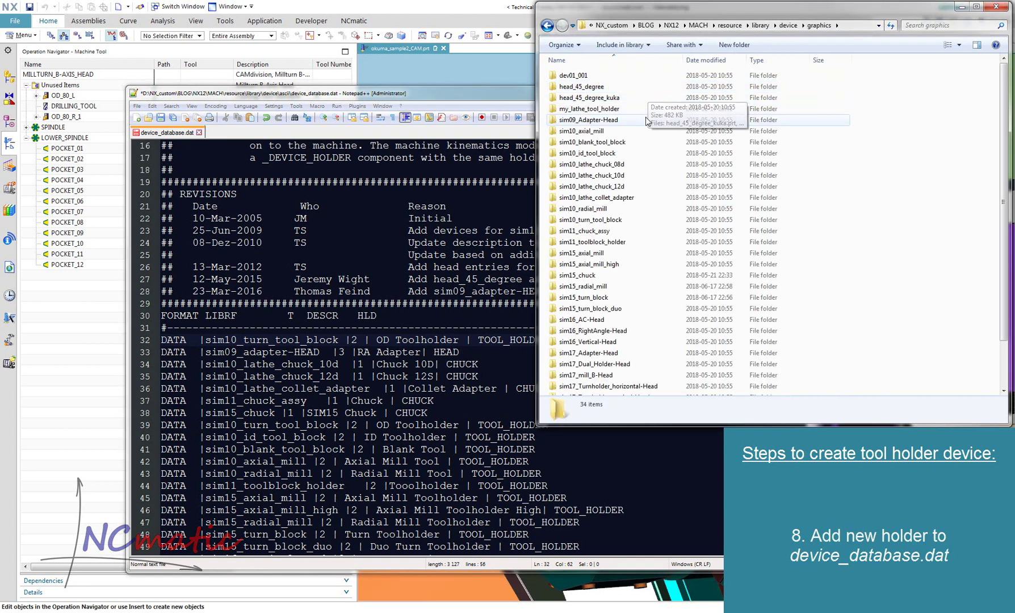
{"action": "left_click", "coordinate": [616, 109]}
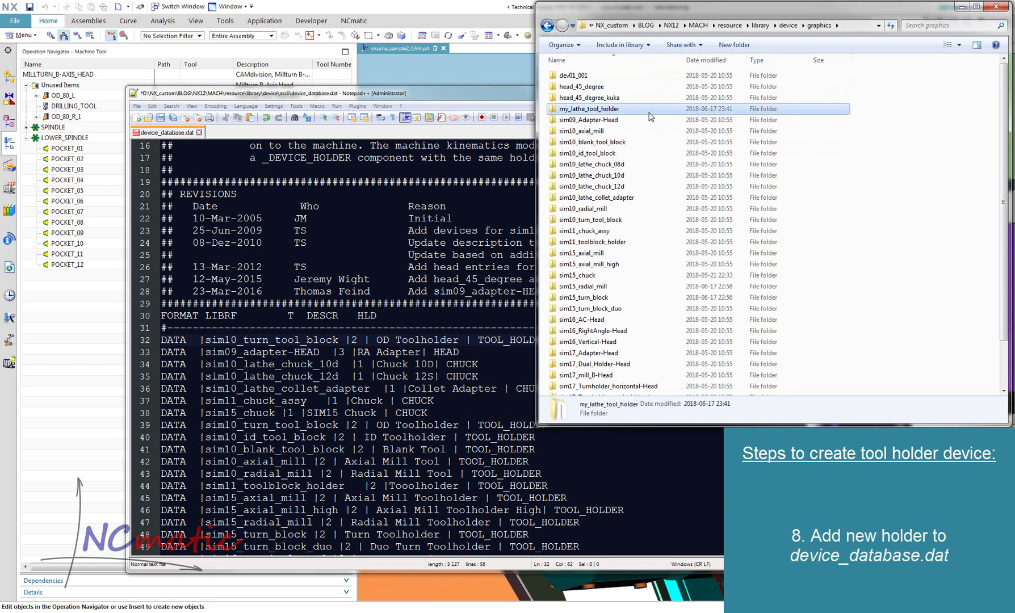
{"action": "left_click", "coordinate": [618, 110]}
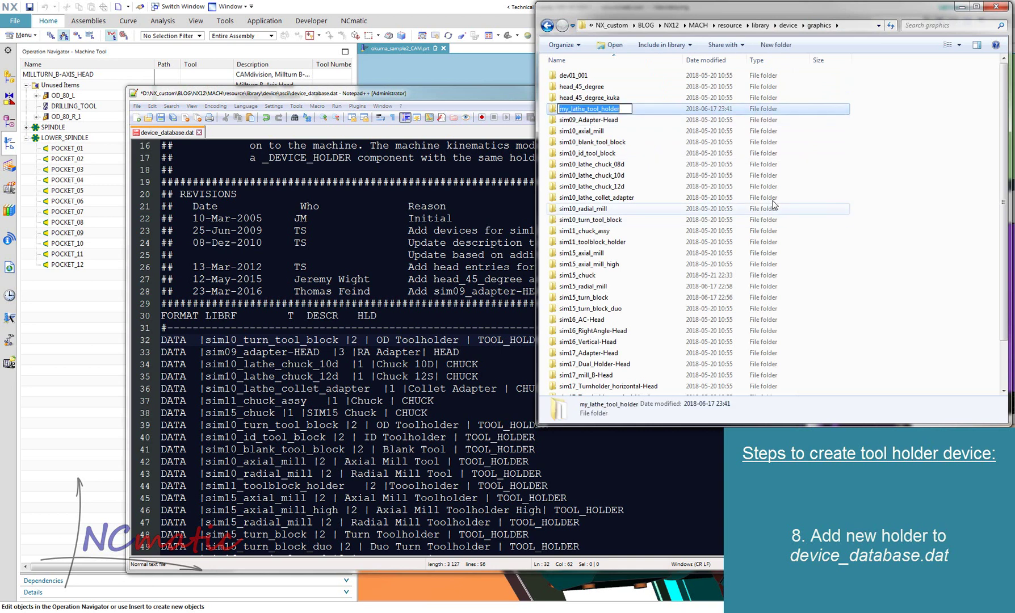
{"action": "right_click", "coordinate": [588, 107]}
{"action": "left_click", "coordinate": [628, 141]}
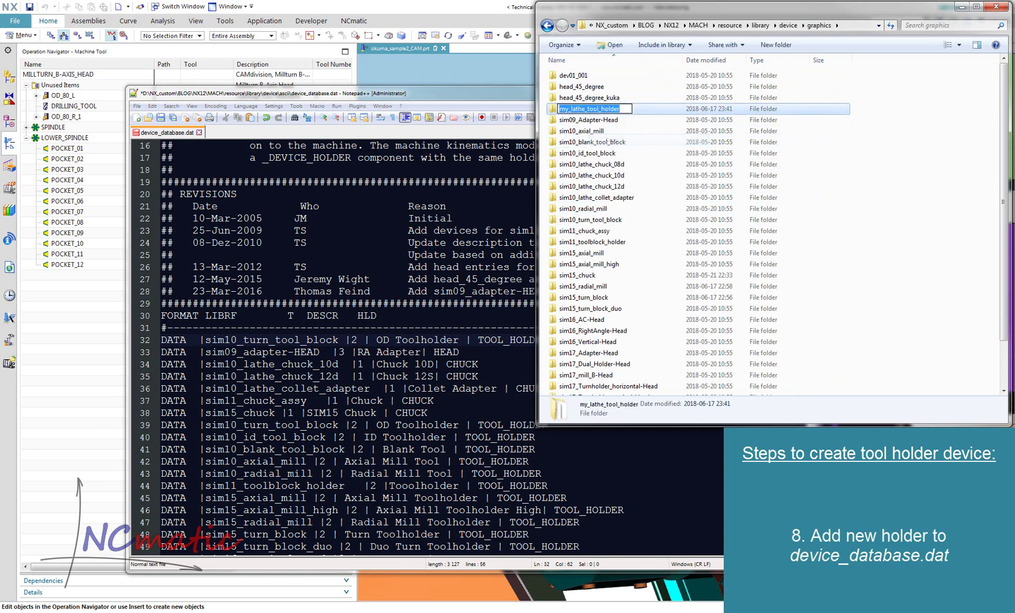
Step: In the duplicated record in Notepad++, replace both the LIBRF identifier and the description with my_lathe_tool_holder
{"action": "double_click", "coordinate": [296, 340]}
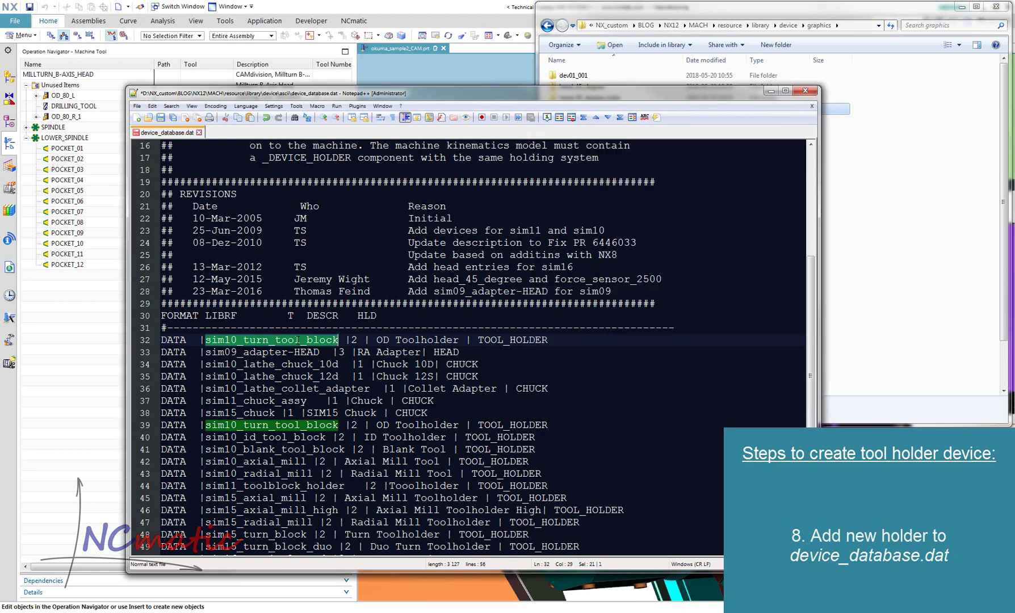
{"action": "right_click", "coordinate": [297, 343]}
{"action": "left_click", "coordinate": [338, 373]}
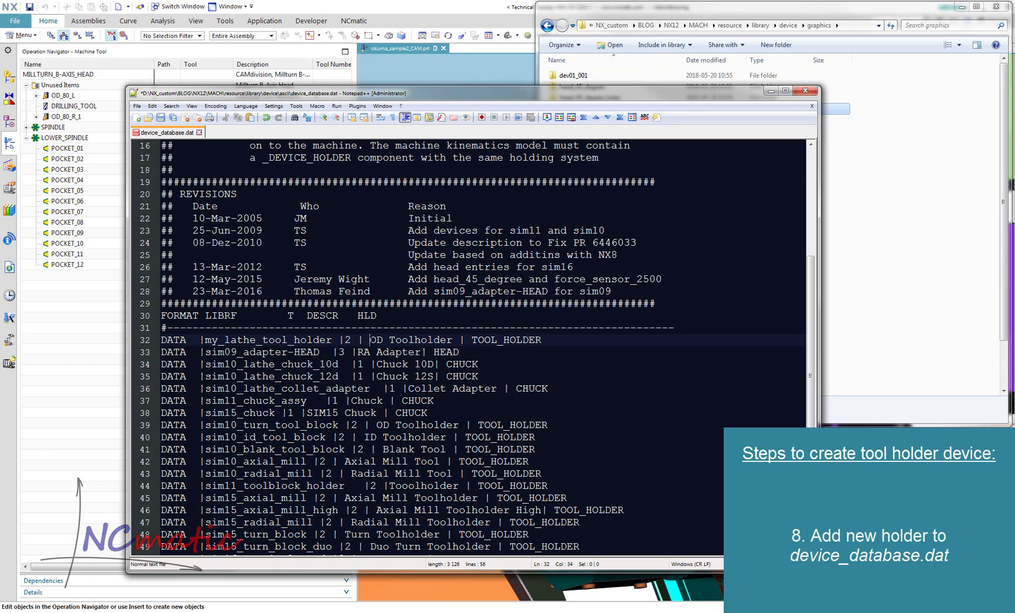
{"action": "left_click_drag", "start_coordinate": [370, 339], "coordinate": [452, 340]}
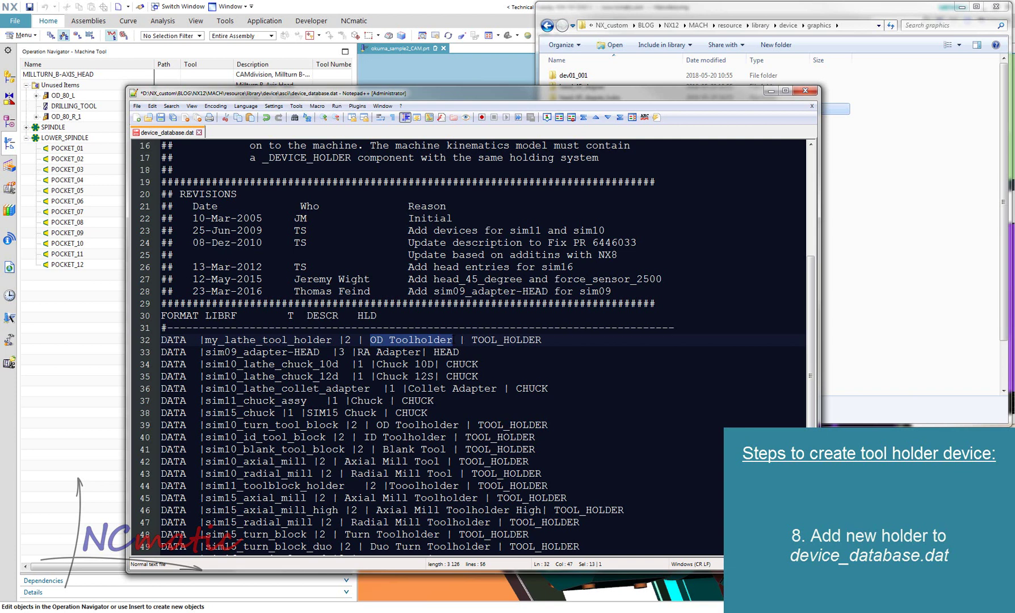
{"action": "key", "text": "ctrl+v"}
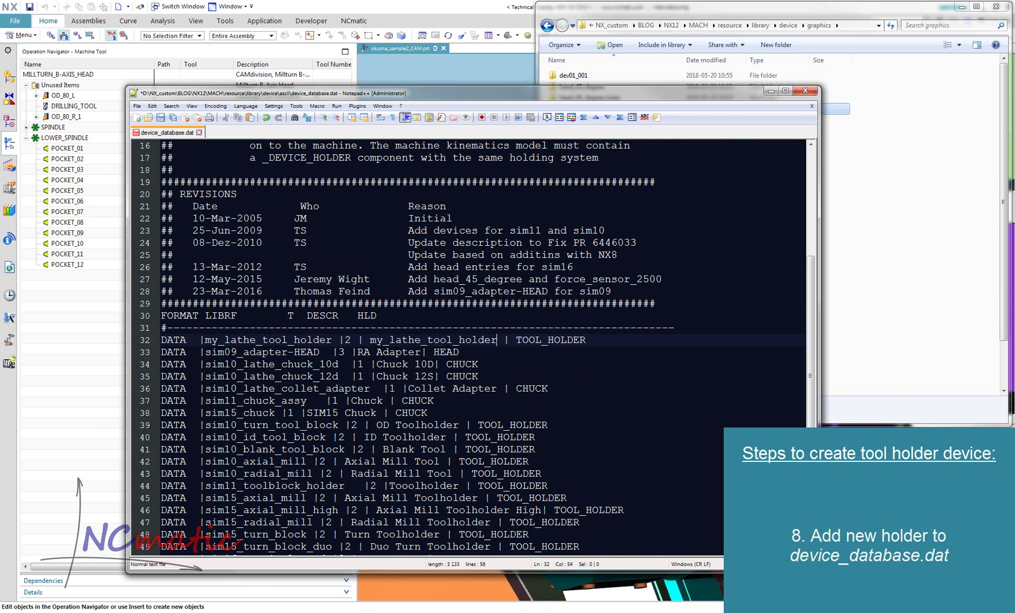
Step: Change the new record's description to My Lathe Tool Holder and save device_database.dat
{"action": "left_click_drag", "start_coordinate": [377, 340], "coordinate": [371, 340]}
{"action": "type", "text": "My"}
{"action": "left_click_drag", "start_coordinate": [396, 340], "coordinate": [388, 339]}
{"action": "type", "text": "L"}
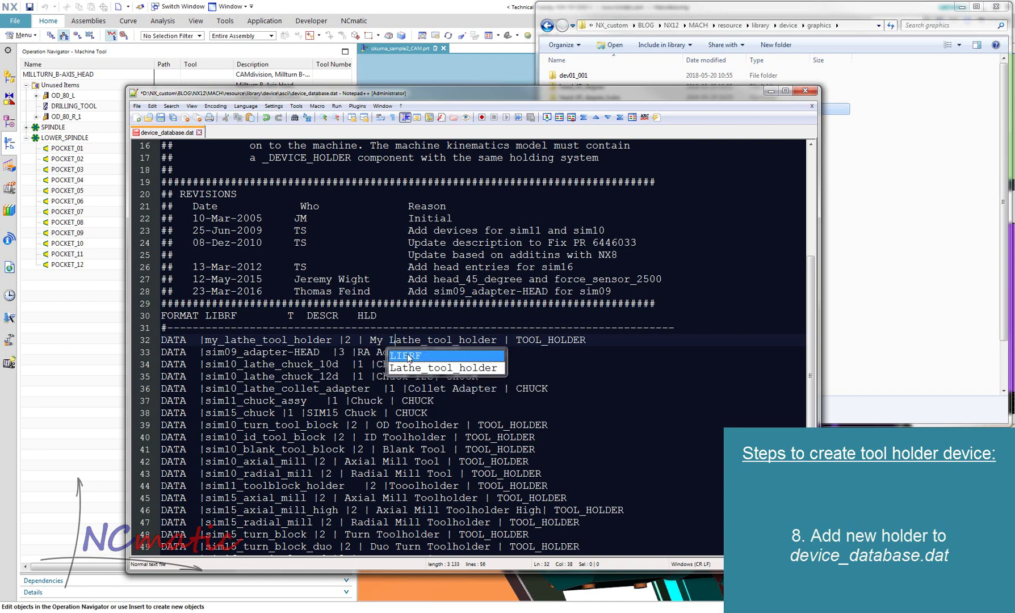
{"action": "left_click_drag", "start_coordinate": [420, 342], "coordinate": [433, 341]}
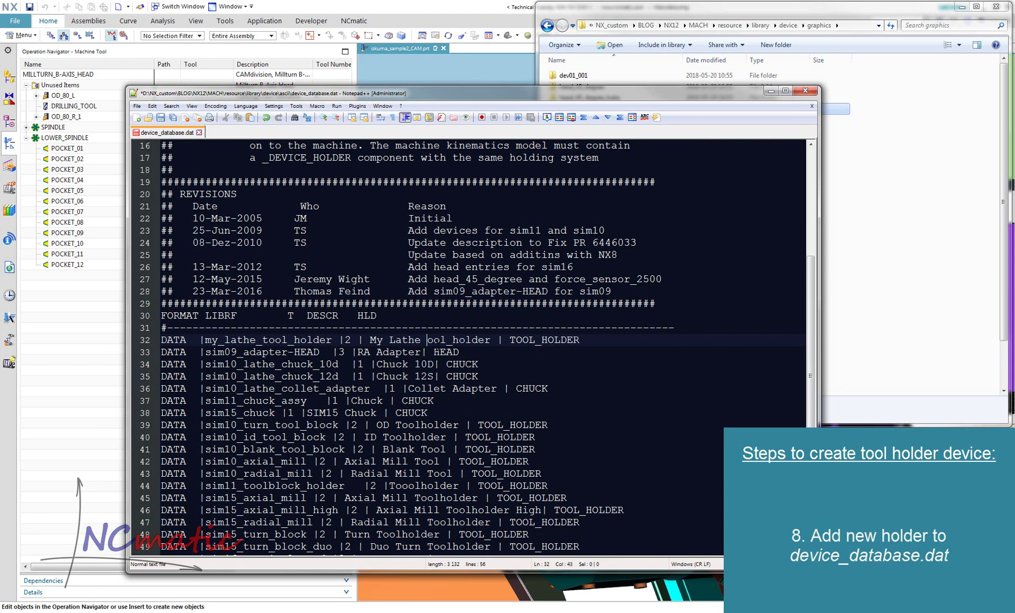
{"action": "type", "text": "T"}
{"action": "key", "text": "Right"}
{"action": "key", "text": "Right"}
{"action": "key", "text": "Right"}
{"action": "key", "text": "Right"}
{"action": "key", "text": "shift+Right"}
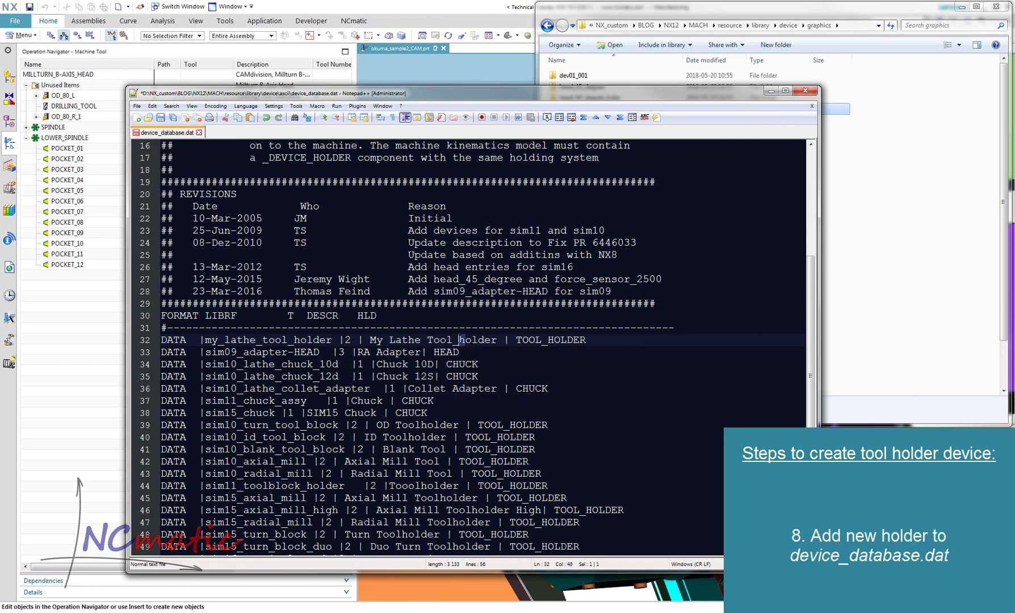
{"action": "type", "text": "H"}
{"action": "key", "text": "Escape"}
{"action": "key", "text": "Down"}
{"action": "left_click", "coordinate": [161, 118]}
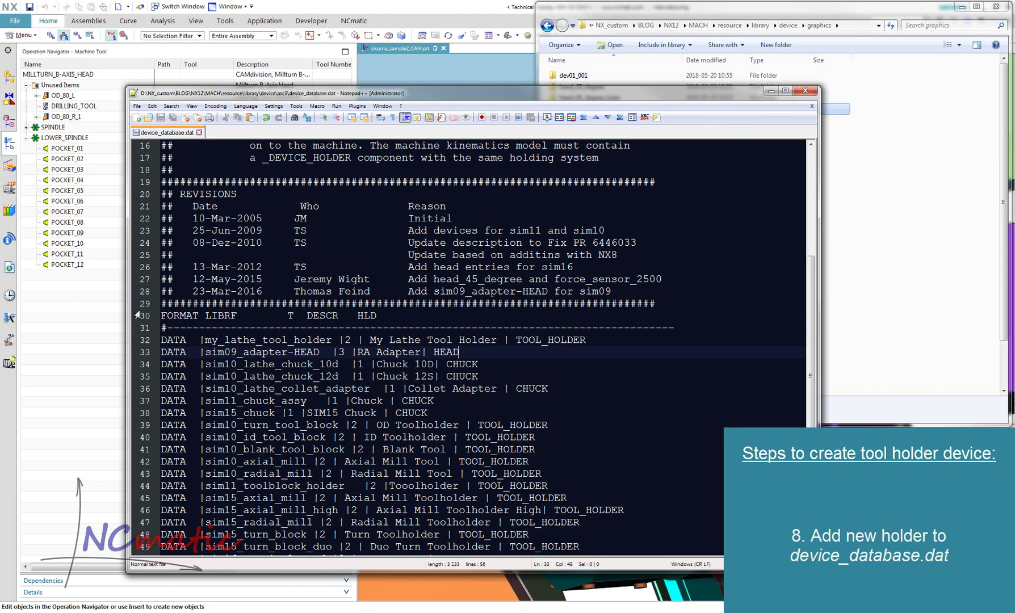
Step: Switch to NX and reset the template set file to its default in the Manufacturing Preferences configuration
{"action": "left_click", "coordinate": [94, 358]}
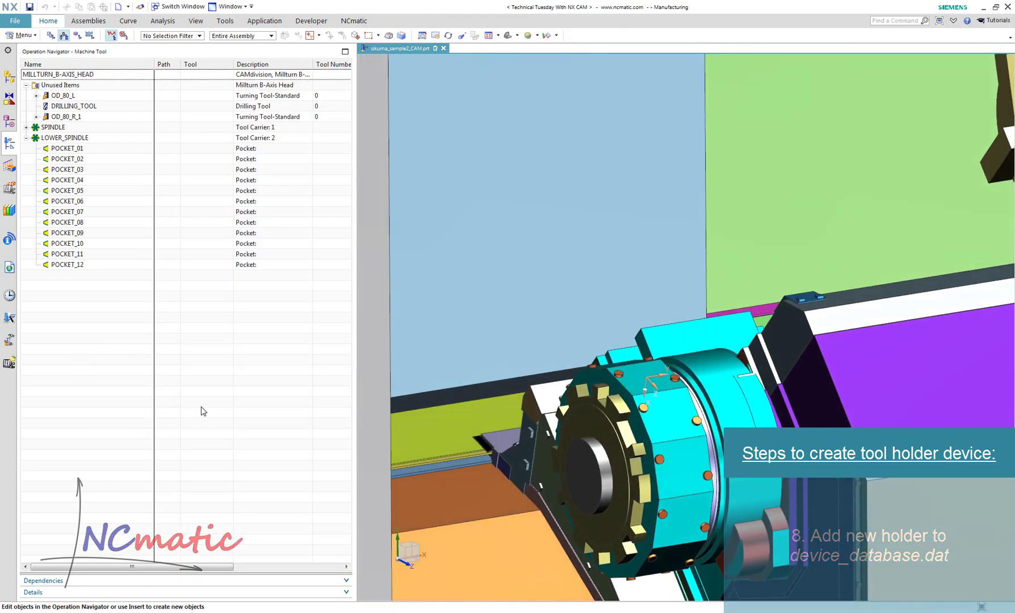
{"action": "left_click", "coordinate": [21, 35]}
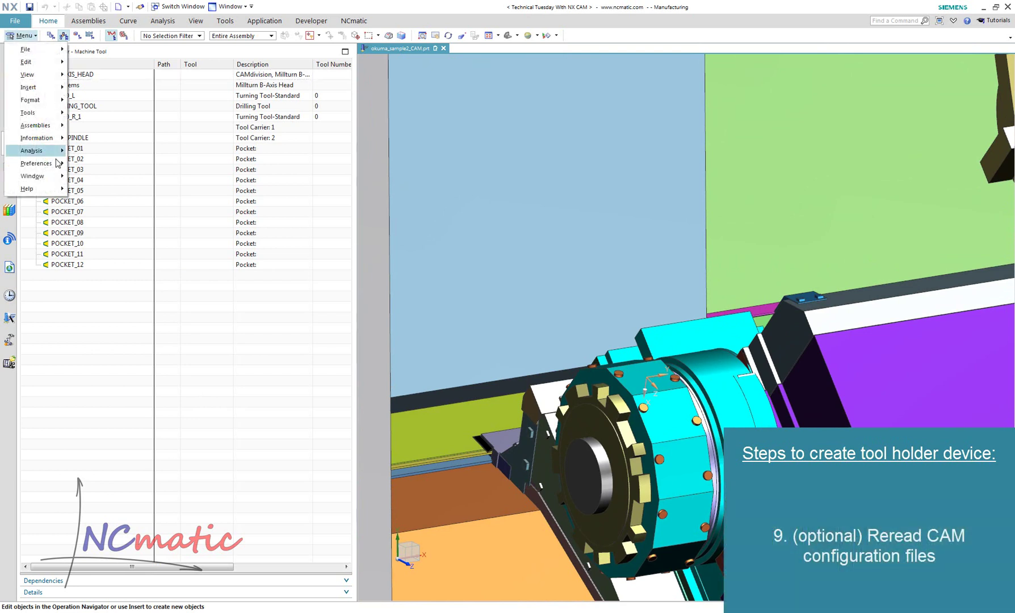
{"action": "mouse_move", "coordinate": [36, 163]}
{"action": "left_click", "coordinate": [88, 165]}
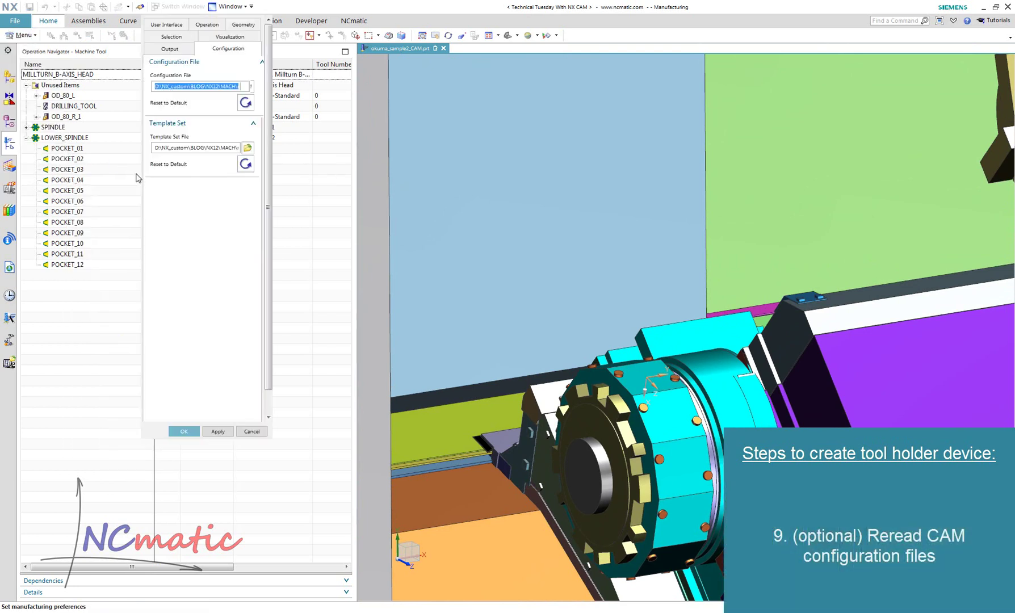
{"action": "left_click", "coordinate": [255, 164]}
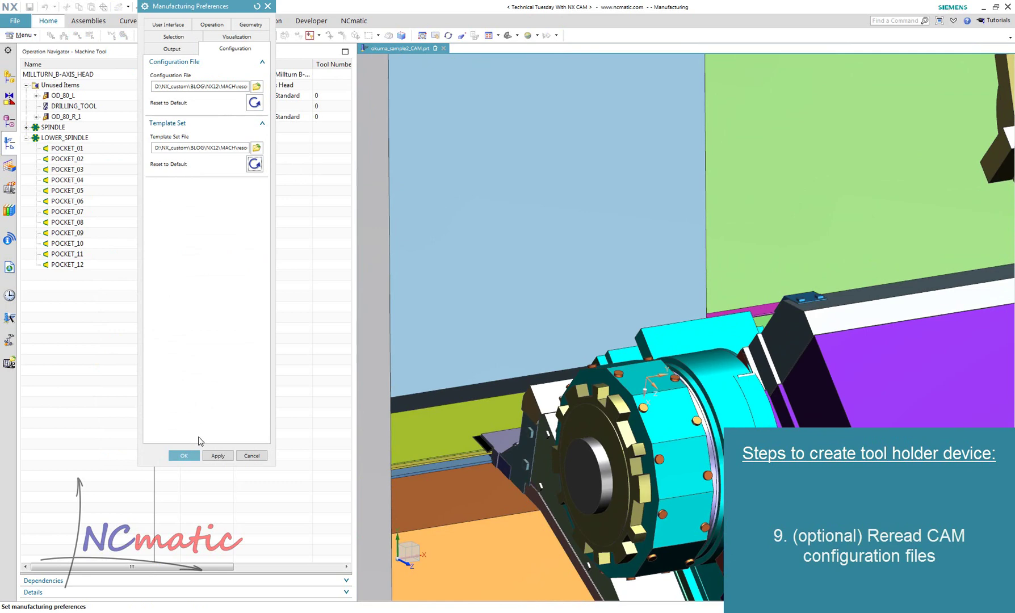
{"action": "left_click", "coordinate": [189, 456]}
Step: Insert a tool at POCKET_05 by retrieving a device from the library, choosing my_lathe_tool_holder in the Toolholder class
{"action": "right_click", "coordinate": [95, 193]}
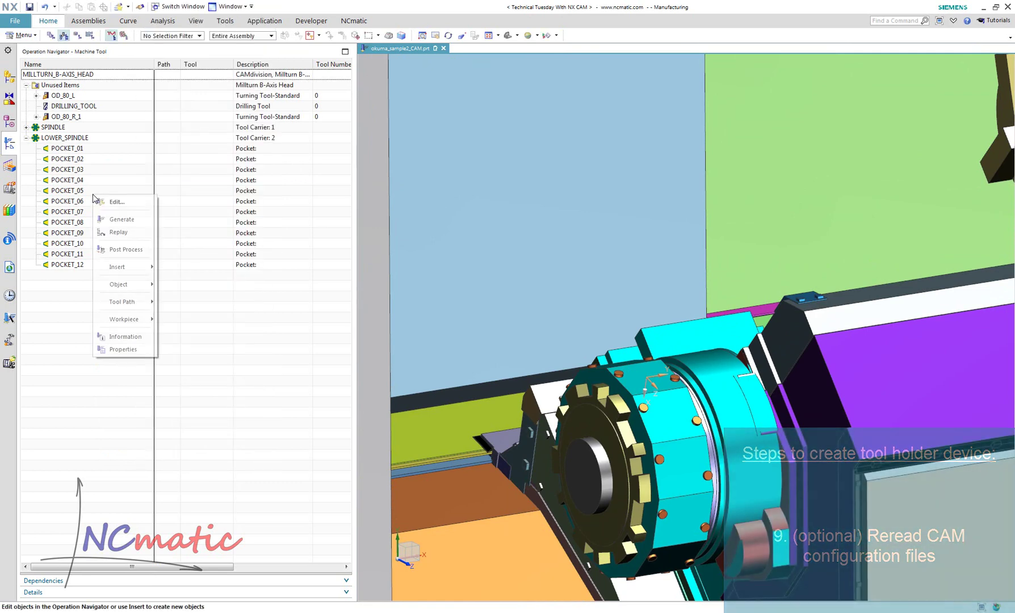
{"action": "mouse_move", "coordinate": [126, 268]}
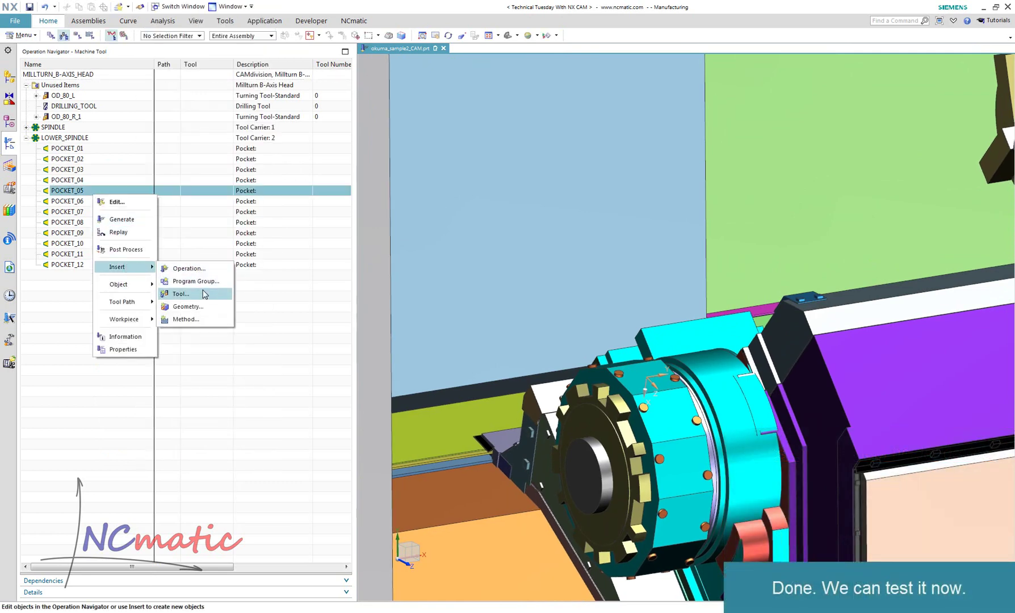
{"action": "left_click", "coordinate": [196, 294]}
{"action": "left_click", "coordinate": [259, 88]}
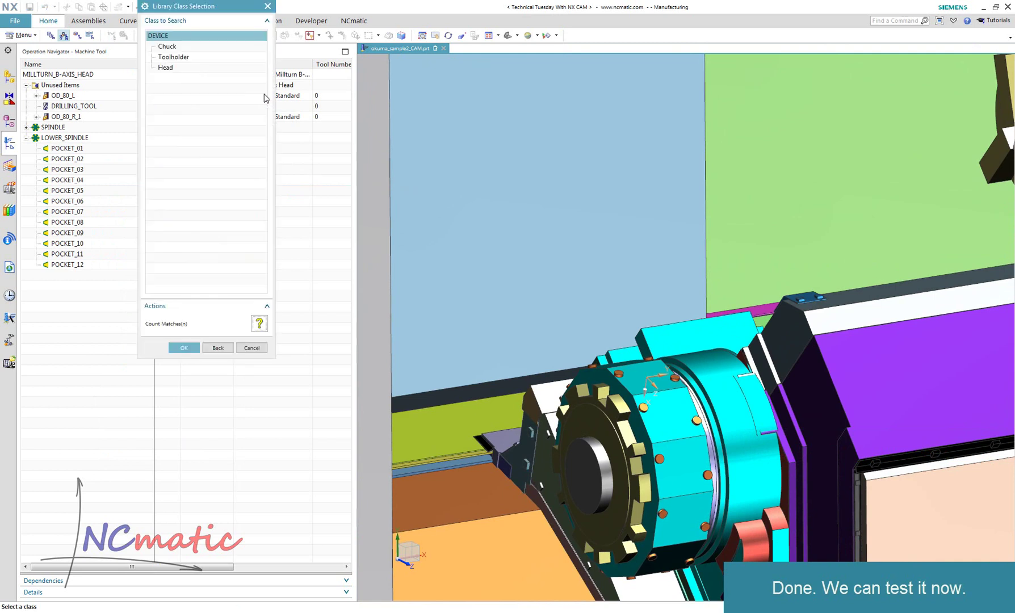
{"action": "double_click", "coordinate": [206, 58]}
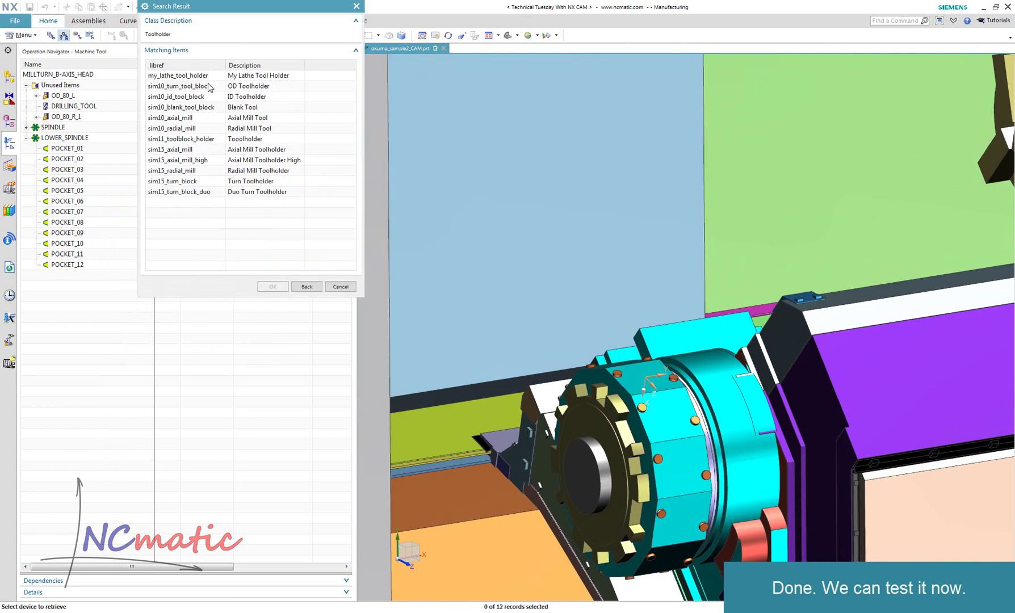
{"action": "left_click", "coordinate": [189, 77]}
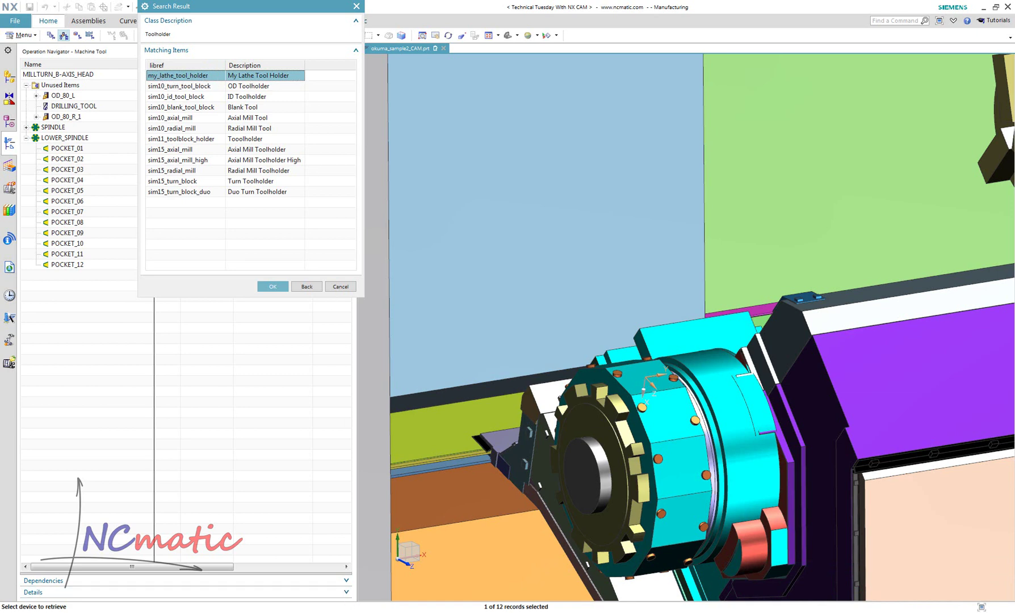
Step: Compare the selected library device with its my_lathe_tool_holder record in Notepad++, and return to NX
{"action": "key", "text": "alt+Tab"}
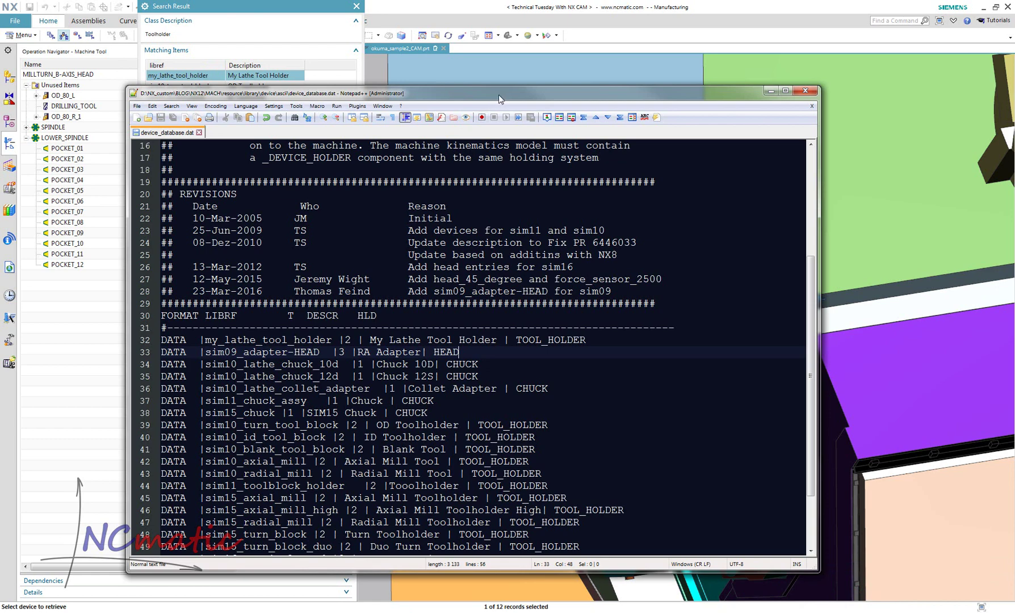
{"action": "left_click_drag", "start_coordinate": [498, 96], "coordinate": [562, 172]}
{"action": "double_click", "coordinate": [358, 418]}
{"action": "left_click_drag", "start_coordinate": [434, 416], "coordinate": [565, 417]}
{"action": "left_click", "coordinate": [572, 453]}
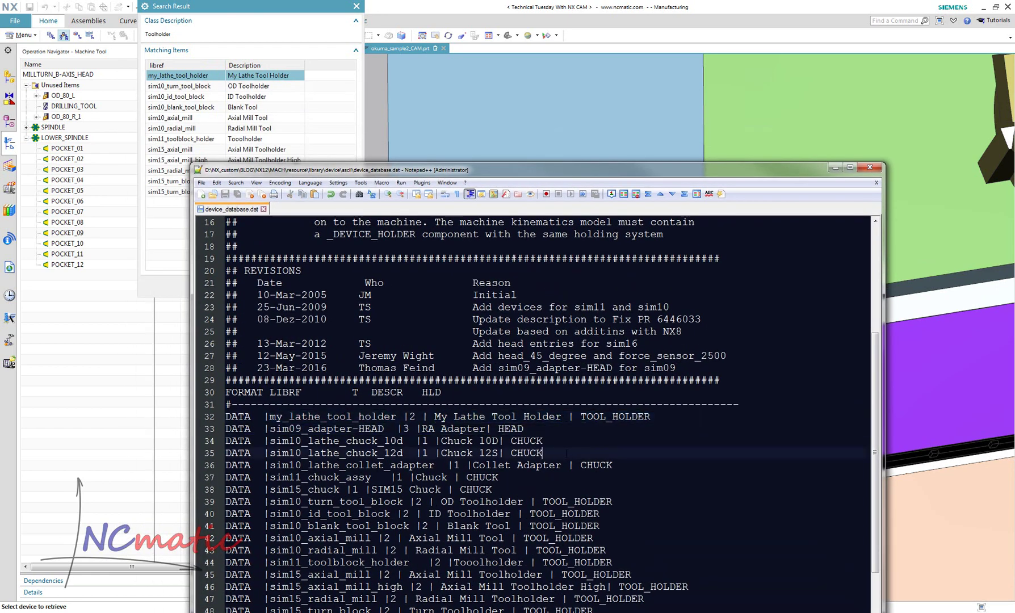
{"action": "left_click", "coordinate": [83, 382]}
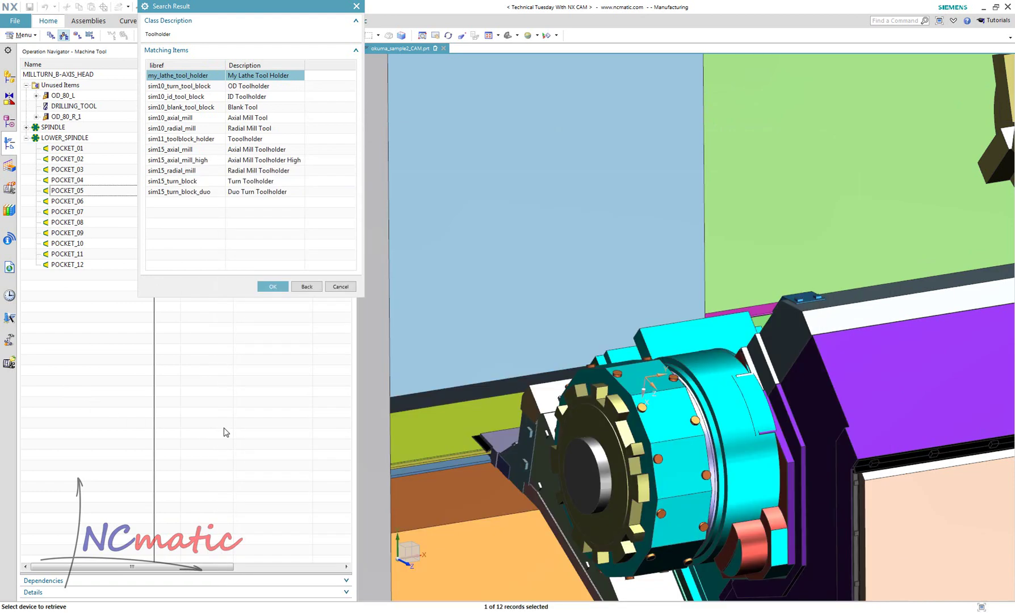
Step: Load the selected tool holder onto the turret, finish tool creation, and hide all datums in the machine model
{"action": "left_click", "coordinate": [272, 287]}
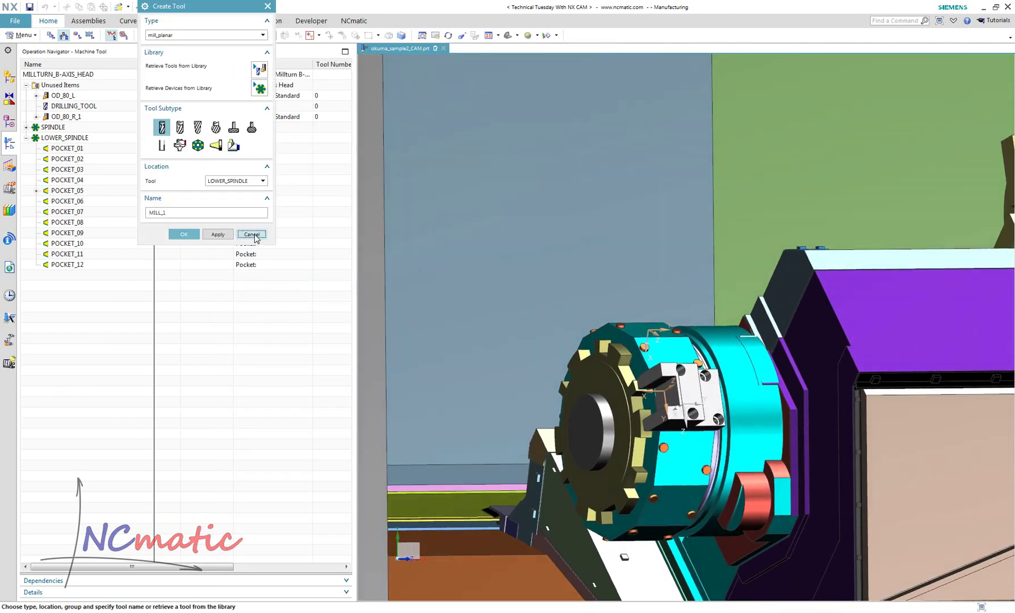
{"action": "left_click", "coordinate": [252, 234]}
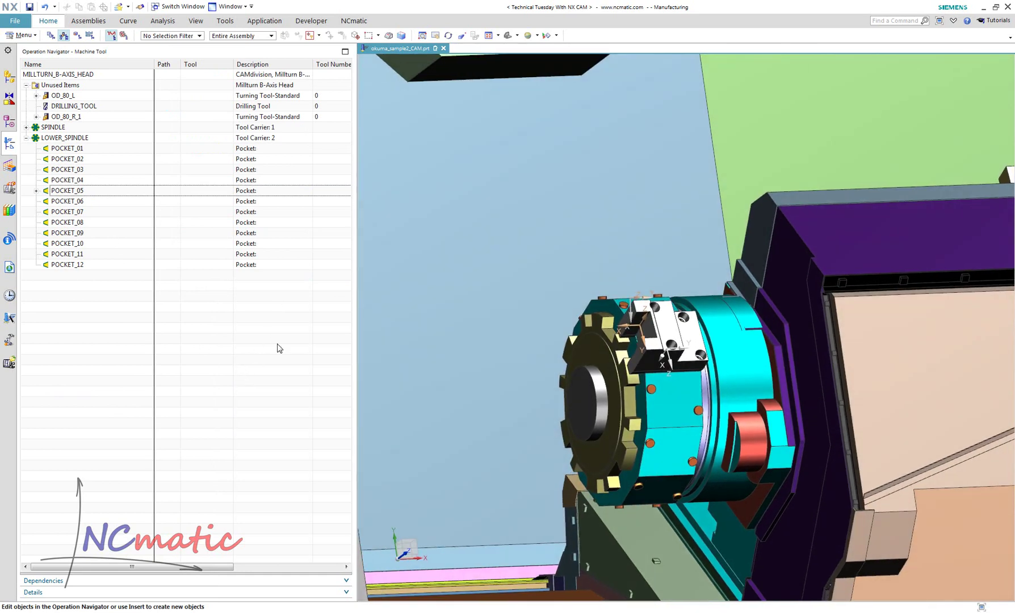
{"action": "key", "text": "ctrl+w"}
{"action": "left_click", "coordinate": [292, 107]}
{"action": "left_click", "coordinate": [305, 210]}
{"action": "middle_click_drag", "start_coordinate": [539, 420], "coordinate": [73, 193]}
{"action": "middle_click_drag", "start_coordinate": [693, 423], "coordinate": [630, 404]}
{"action": "scroll", "coordinate": [628, 407], "scroll_direction": "up", "scroll_amount": 4}
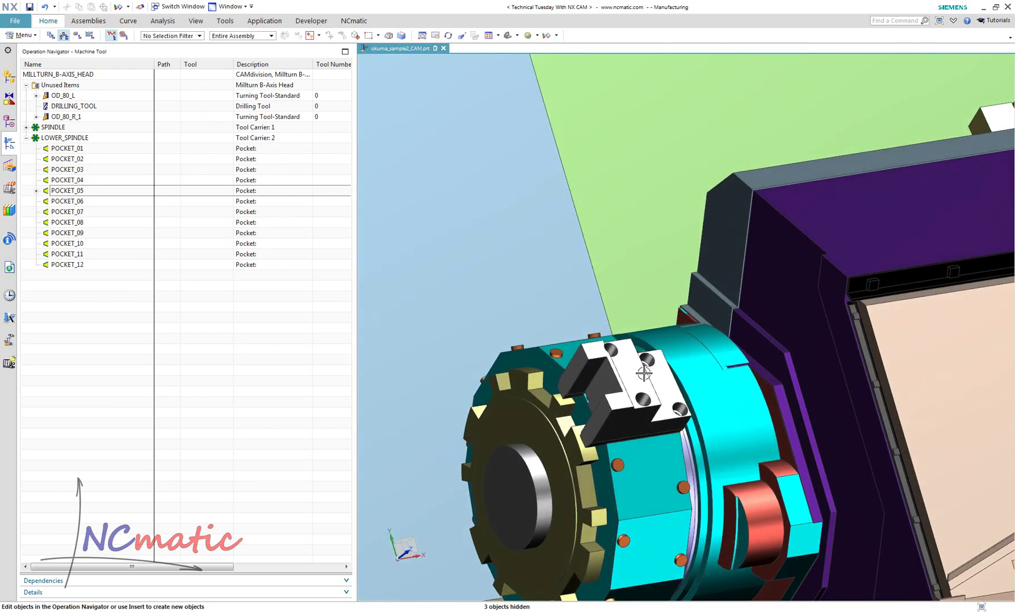
{"action": "middle_click_drag", "start_coordinate": [651, 495], "coordinate": [693, 508]}
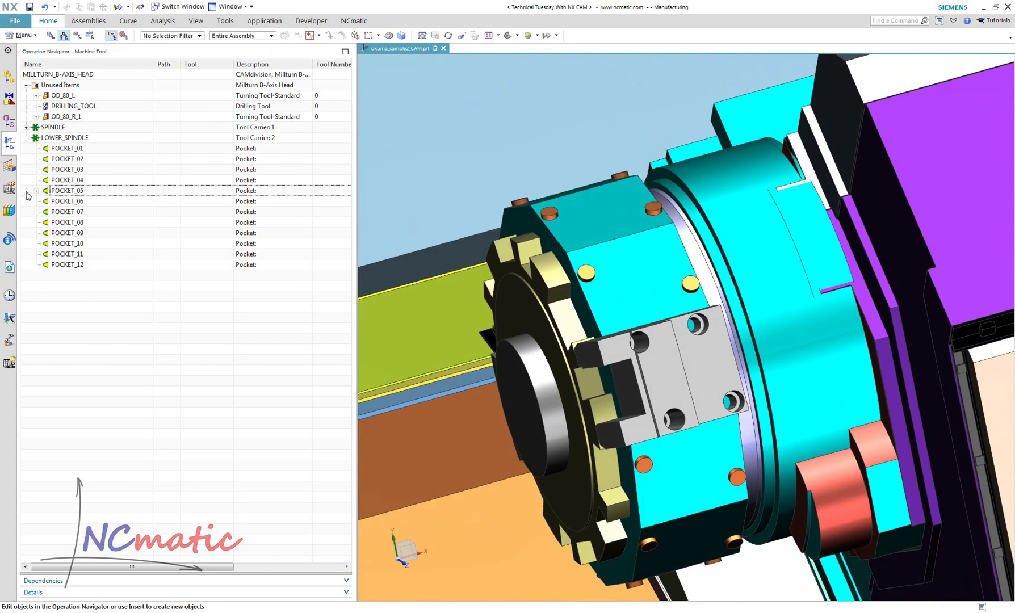
Step: Move MY_LATHE_TOOL_HOLDER from POCKET_05 to POCKET_03 and hide all datums again
{"action": "left_click", "coordinate": [36, 190]}
{"action": "left_click", "coordinate": [46, 202]}
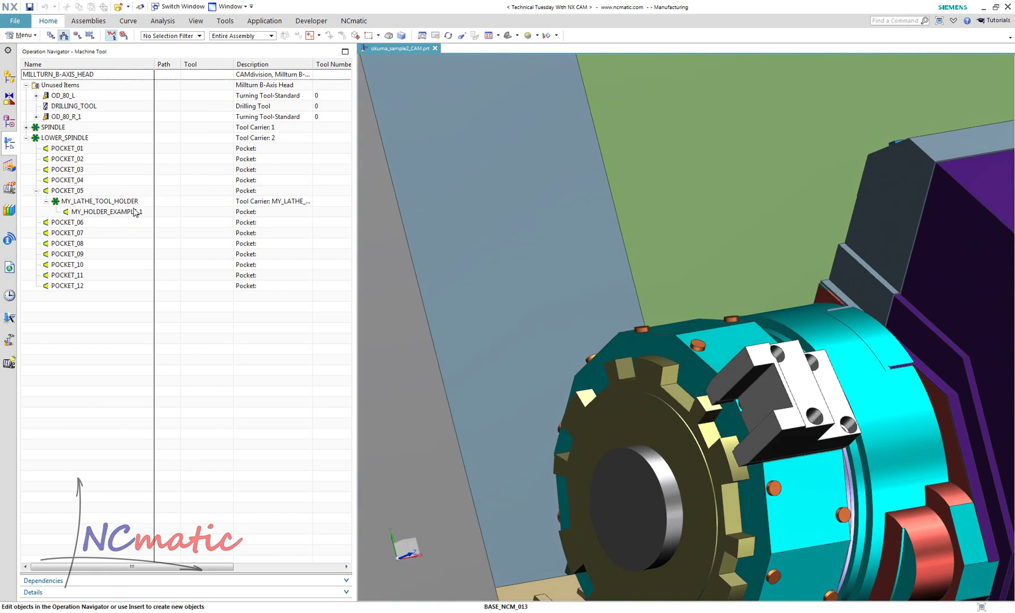
{"action": "left_click_drag", "start_coordinate": [138, 204], "coordinate": [141, 172]}
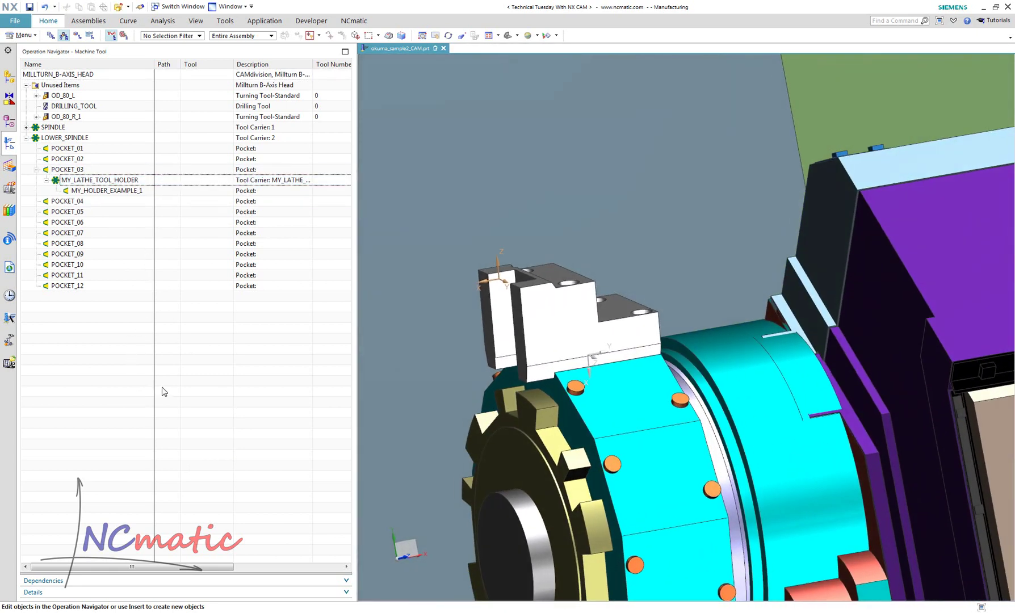
{"action": "key", "text": "ctrl+w"}
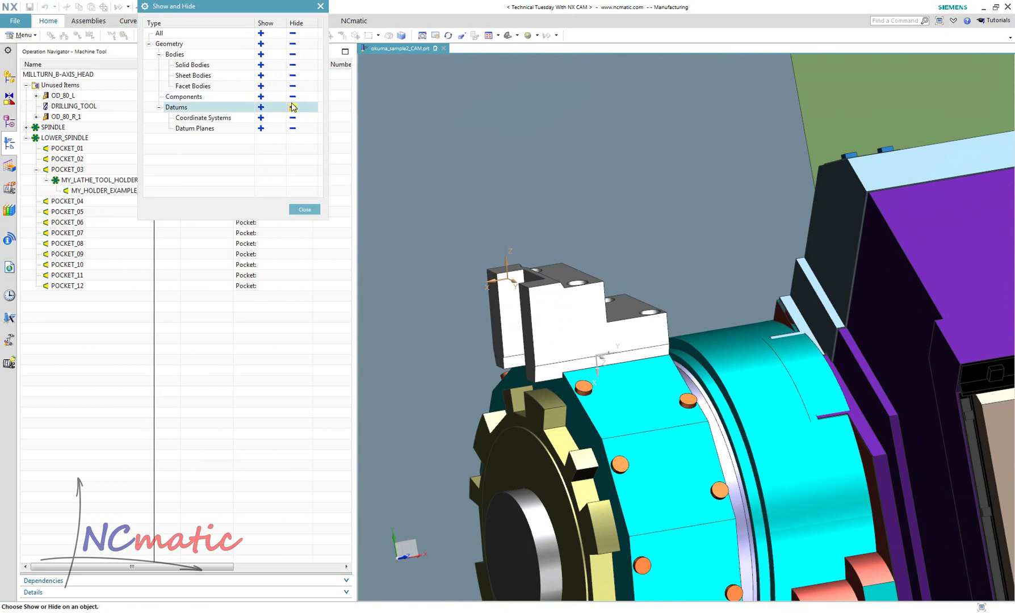
{"action": "left_click", "coordinate": [293, 108]}
{"action": "left_click", "coordinate": [305, 210]}
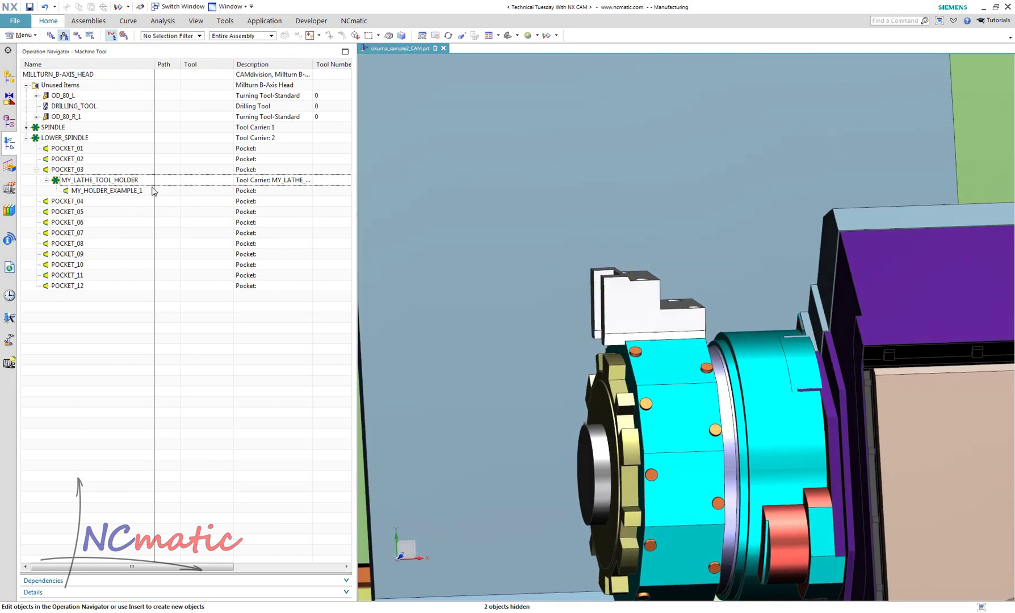
Step: Create an OD_80_R turning tool inside the MY_HOLDER_EXAMPLE_1 pocket of the lathe tool holder
{"action": "right_click", "coordinate": [150, 191]}
{"action": "mouse_move", "coordinate": [199, 261]}
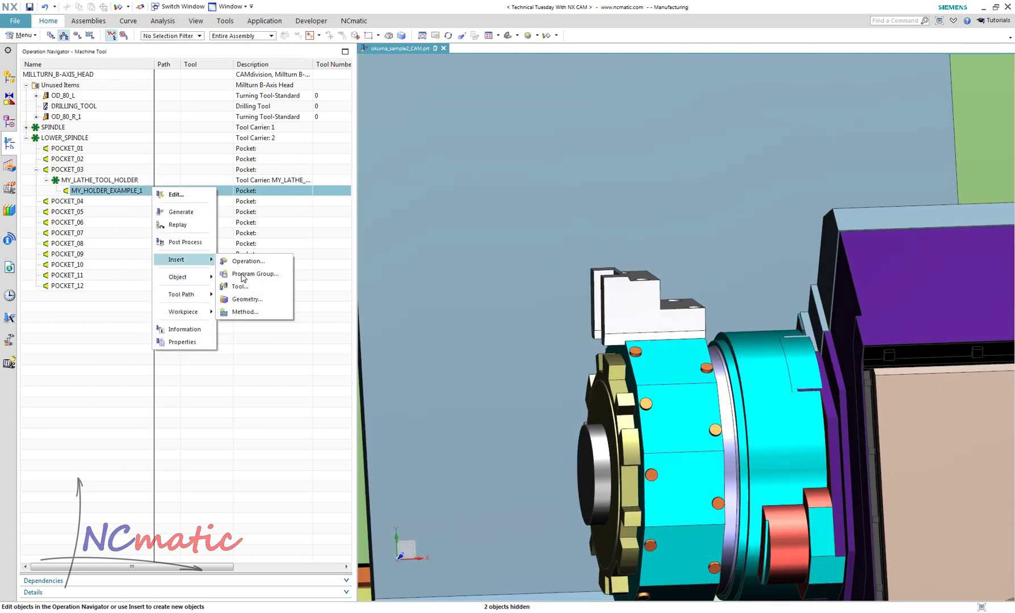
{"action": "left_click", "coordinate": [263, 284]}
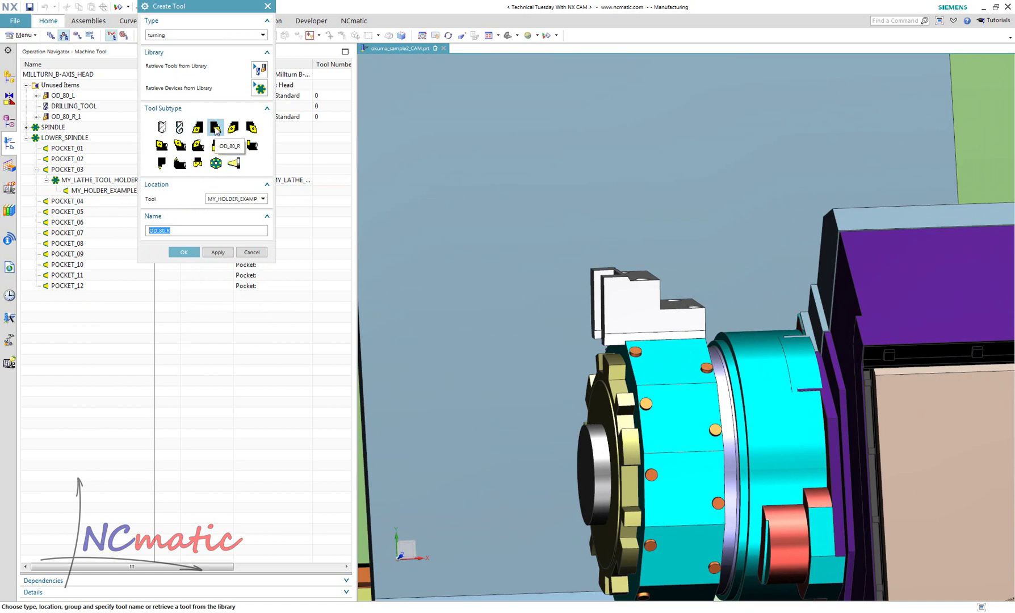
{"action": "left_click", "coordinate": [183, 252]}
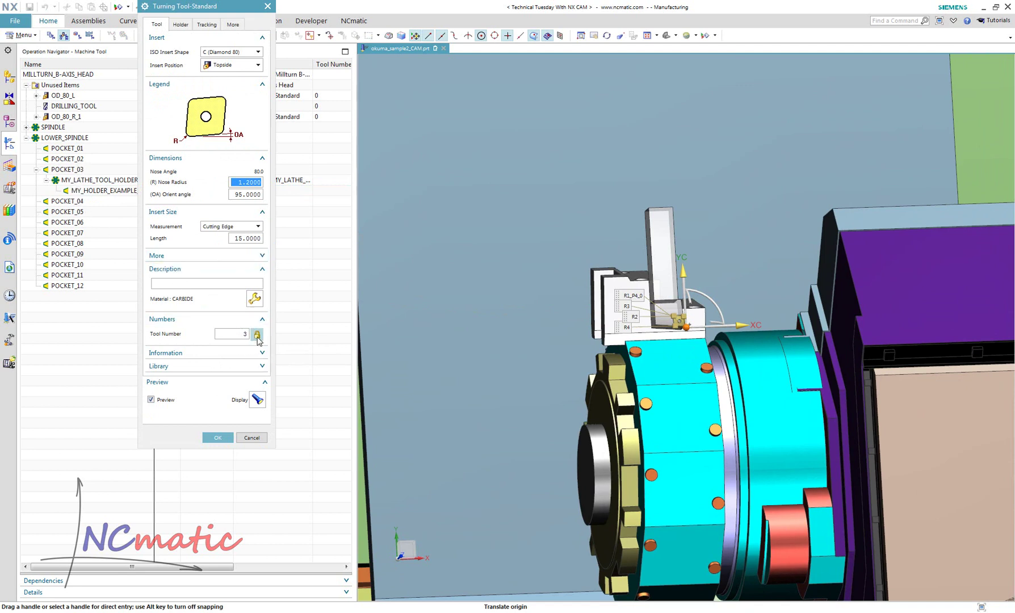
{"action": "left_click", "coordinate": [226, 442]}
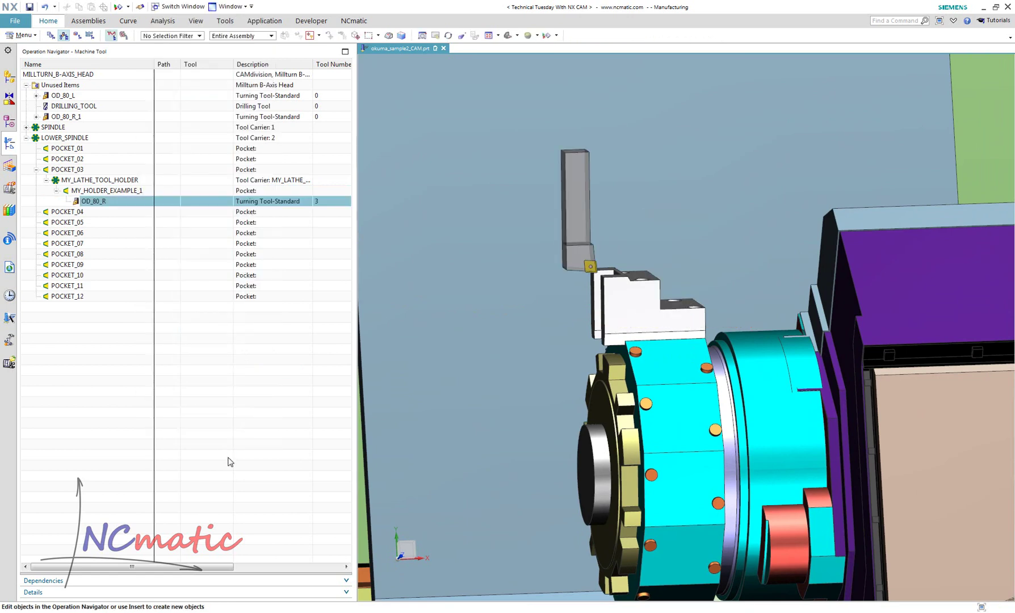
Step: Set the holder angle of the OD_80_R tool to 270 and inspect how it sits in the tool holder
{"action": "key", "text": "F8"}
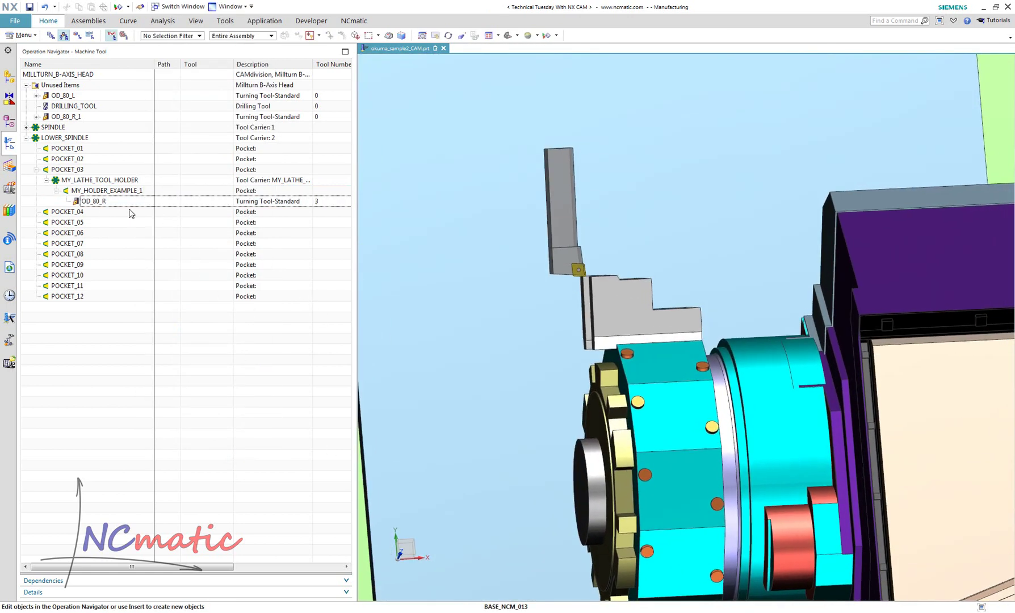
{"action": "left_click", "coordinate": [116, 201]}
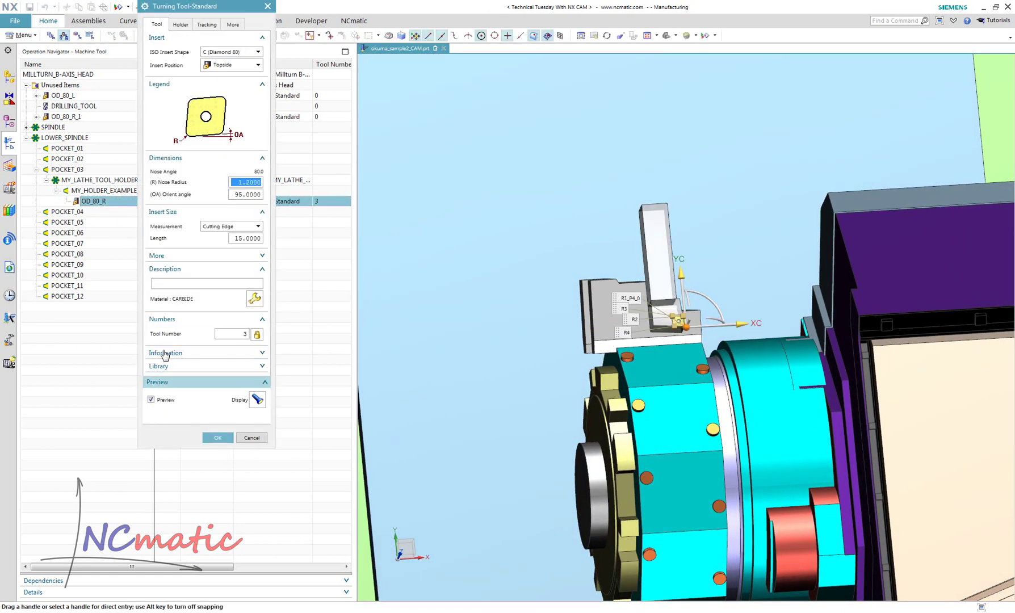
{"action": "left_click", "coordinate": [181, 25]}
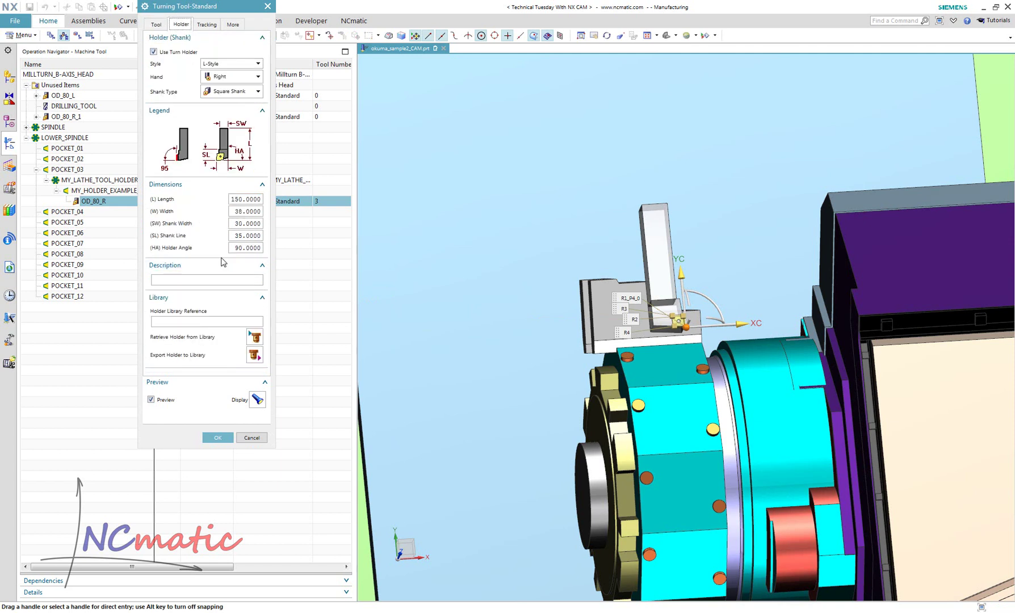
{"action": "double_click", "coordinate": [253, 248]}
{"action": "type", "text": "270"}
{"action": "key", "text": "Return"}
{"action": "left_click", "coordinate": [218, 438]}
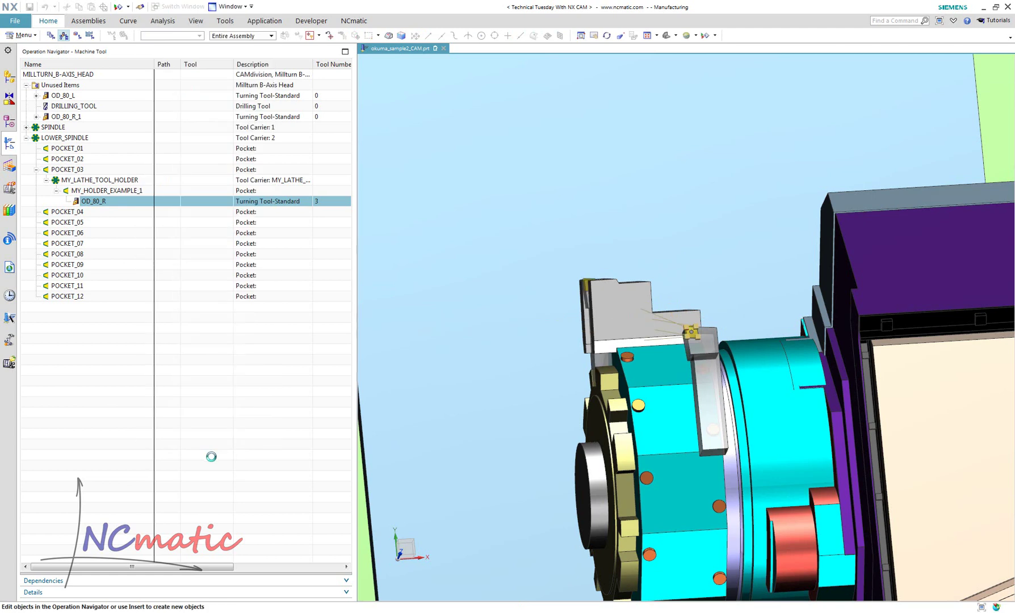
{"action": "scroll", "coordinate": [607, 266], "scroll_direction": "up", "scroll_amount": 10}
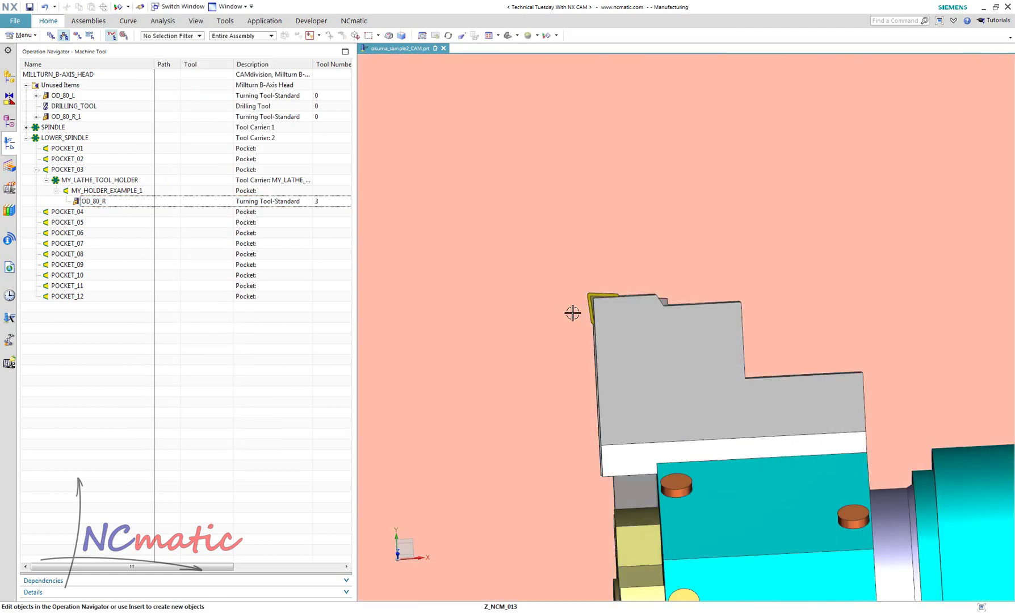
{"action": "scroll", "coordinate": [281, 267], "scroll_direction": "down", "scroll_amount": 3}
{"action": "scroll", "coordinate": [719, 319], "scroll_direction": "down", "scroll_amount": 10}
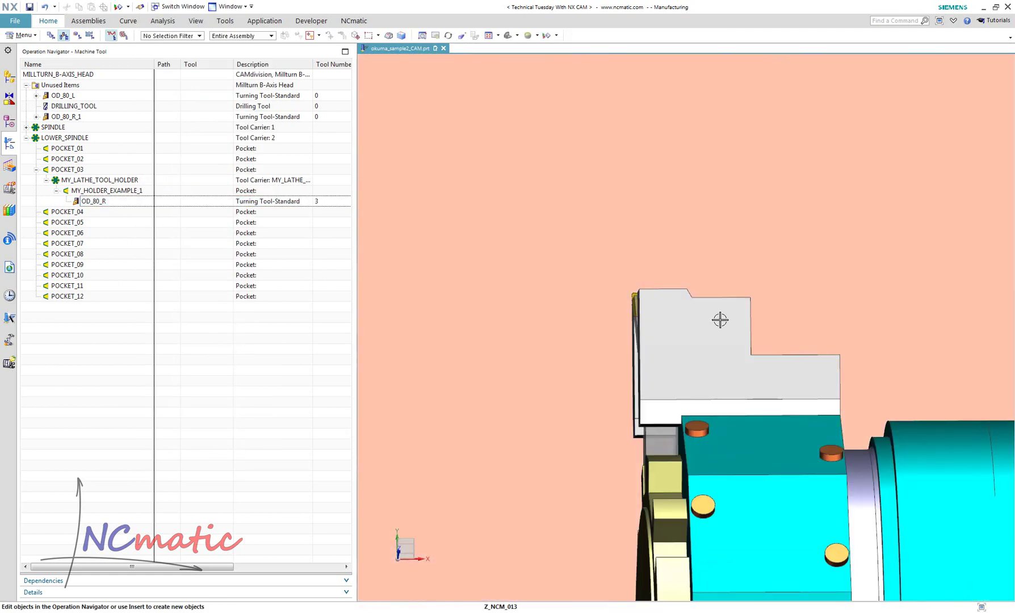
{"action": "scroll", "coordinate": [510, 580], "scroll_direction": "down", "scroll_amount": 8}
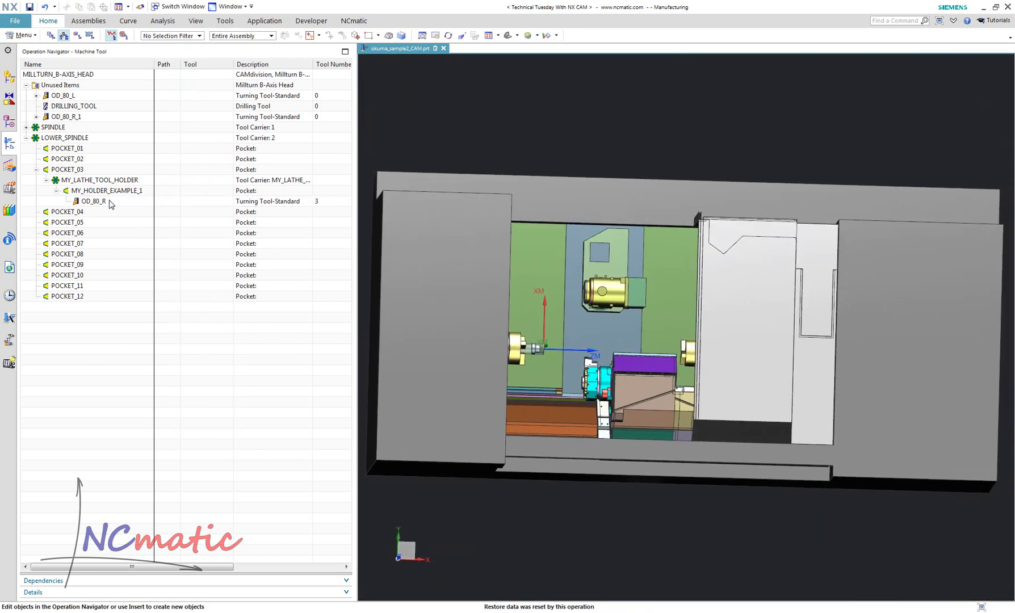
Step: Set the P number of the OD_80_R tool's tracking point to P2
{"action": "scroll", "coordinate": [519, 354], "scroll_direction": "up", "scroll_amount": 6}
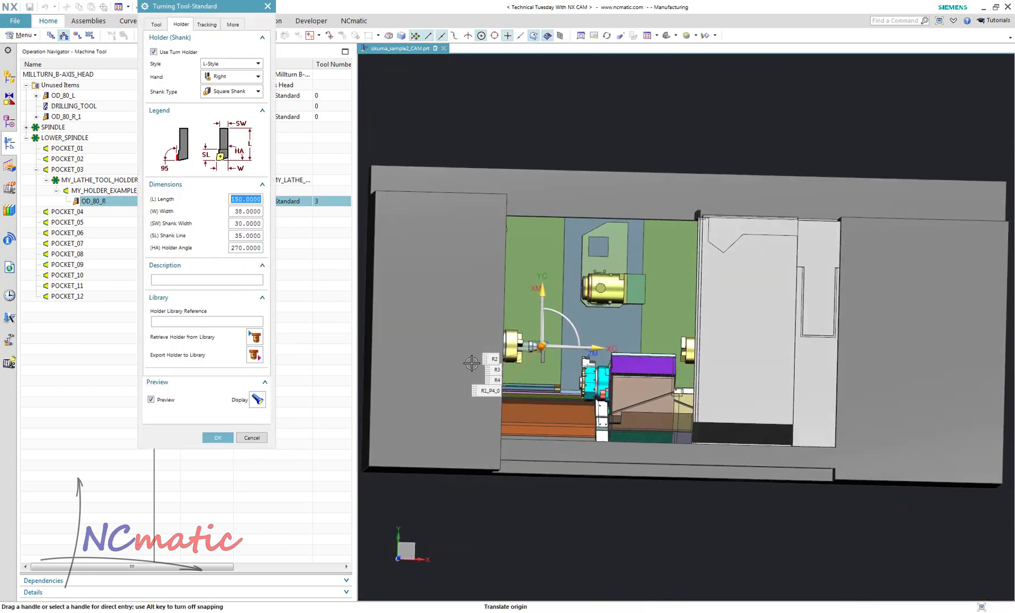
{"action": "scroll", "coordinate": [519, 354], "scroll_direction": "up", "scroll_amount": 8}
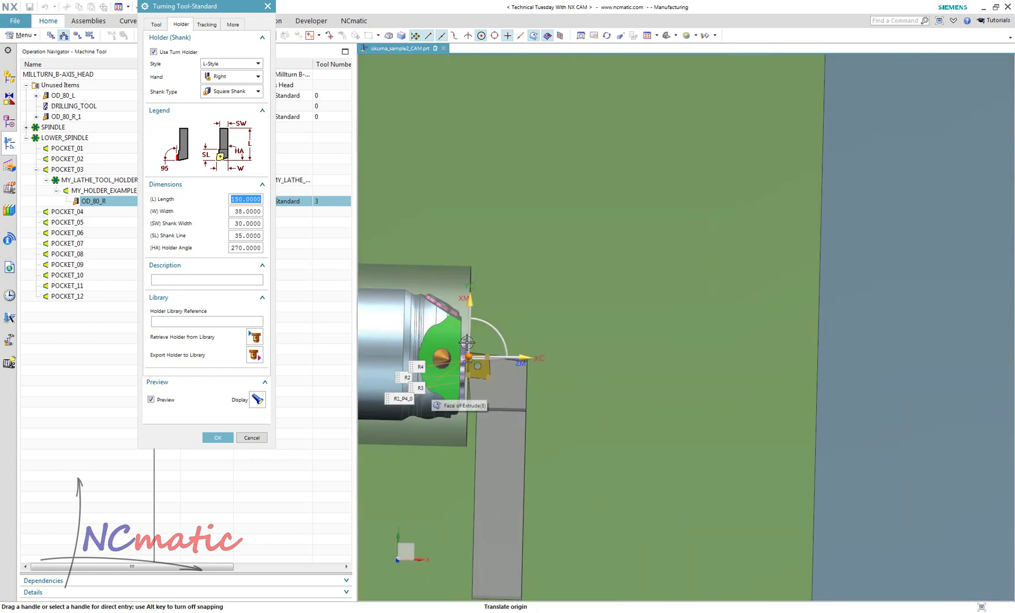
{"action": "scroll", "coordinate": [499, 327], "scroll_direction": "up", "scroll_amount": 6}
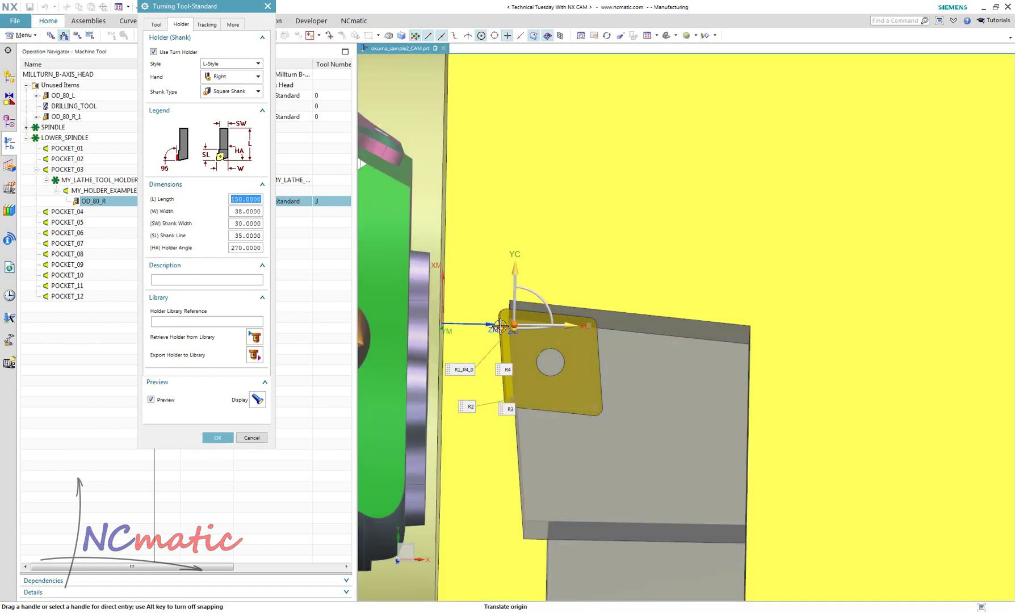
{"action": "scroll", "coordinate": [500, 327], "scroll_direction": "up", "scroll_amount": 3}
{"action": "middle_click_drag", "start_coordinate": [501, 327], "coordinate": [500, 468], "text": "shift"}
{"action": "scroll", "coordinate": [569, 334], "scroll_direction": "down", "scroll_amount": 2}
{"action": "scroll", "coordinate": [546, 441], "scroll_direction": "up", "scroll_amount": 3}
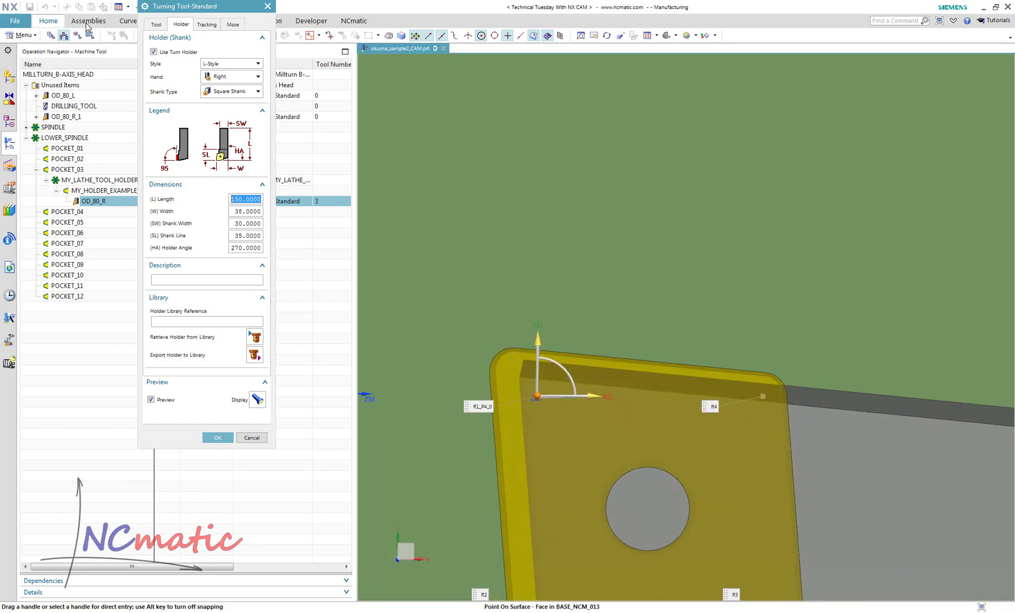
{"action": "left_click", "coordinate": [207, 26]}
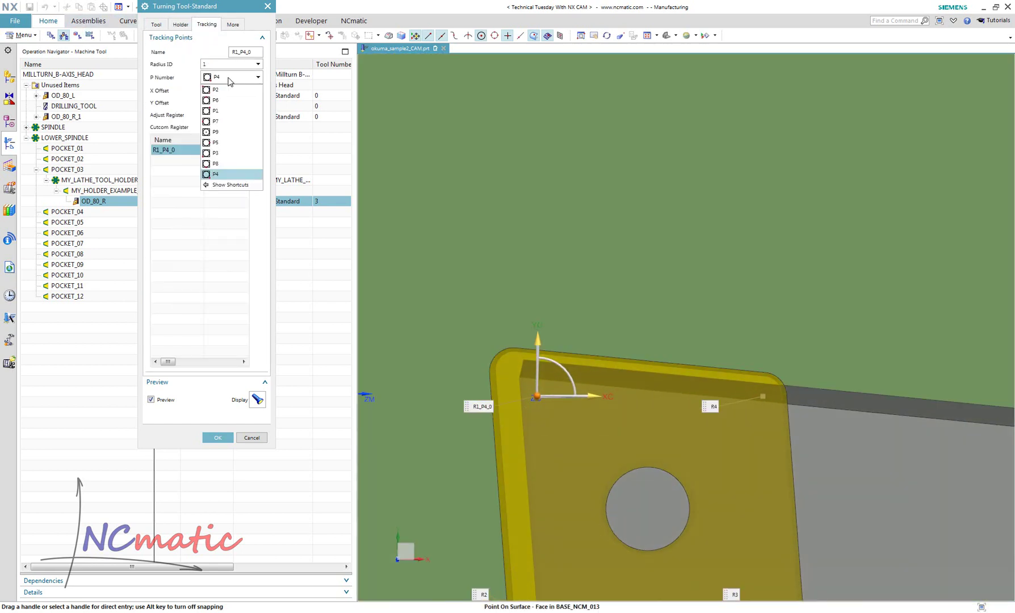
{"action": "left_click", "coordinate": [227, 90]}
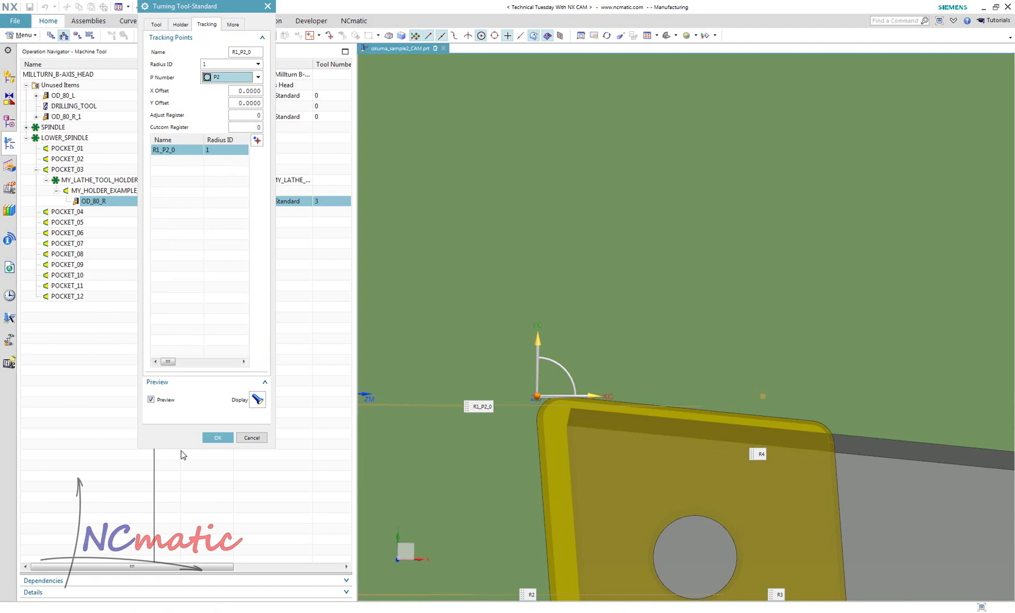
{"action": "left_click", "coordinate": [203, 439]}
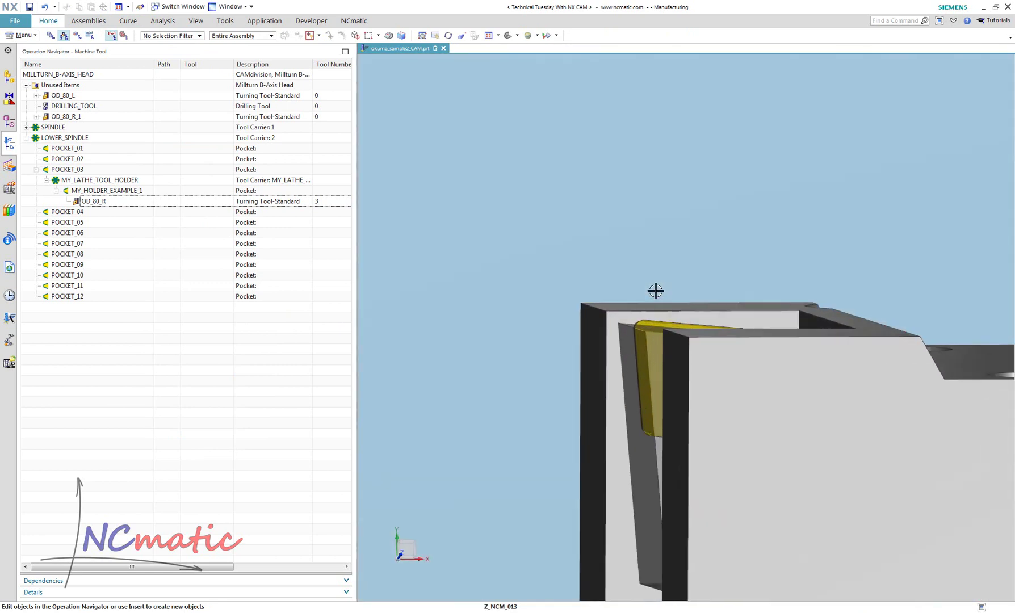
Step: Inspect the insert's position in the lathe tool holder and measure the lower edge of its tool slot
{"action": "middle_click_drag", "start_coordinate": [730, 425], "coordinate": [717, 421]}
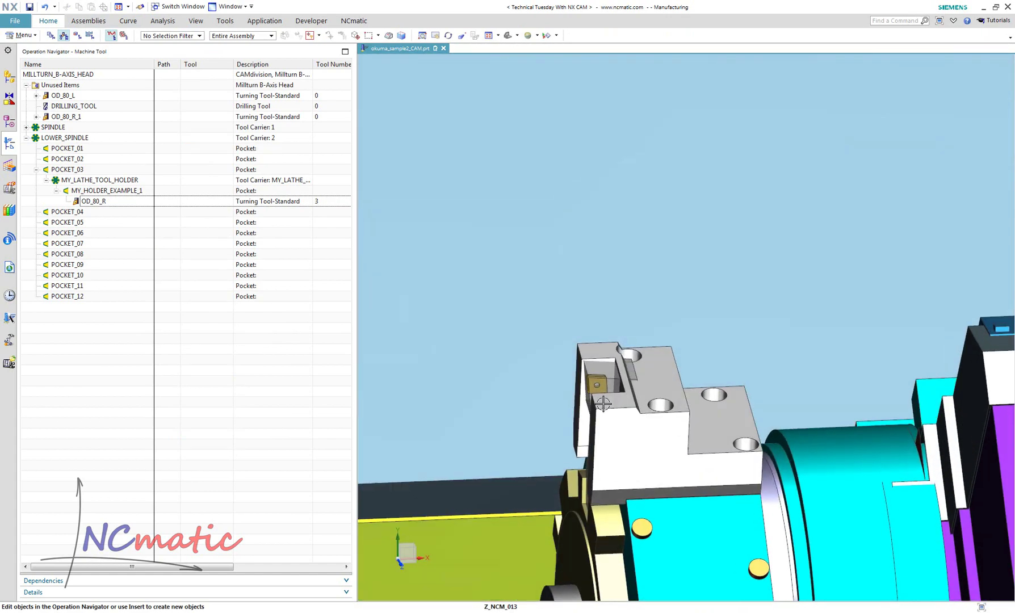
{"action": "middle_click_drag", "start_coordinate": [603, 404], "coordinate": [628, 372]}
{"action": "scroll", "coordinate": [619, 428], "scroll_direction": "up", "scroll_amount": 4}
{"action": "scroll", "coordinate": [620, 428], "scroll_direction": "down", "scroll_amount": 5}
{"action": "scroll", "coordinate": [628, 373], "scroll_direction": "up", "scroll_amount": 4}
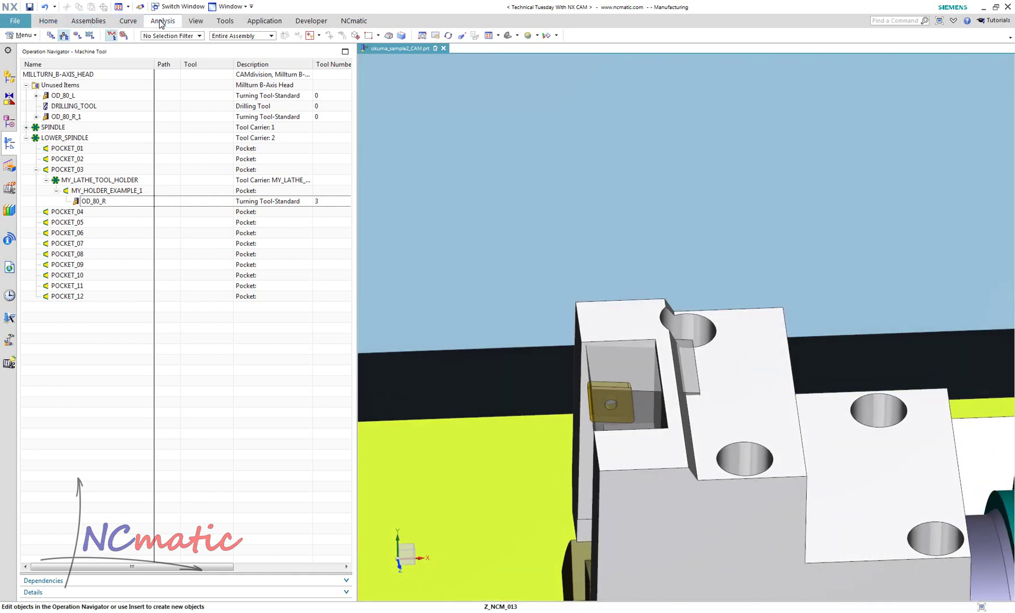
{"action": "left_click", "coordinate": [128, 21]}
{"action": "left_click", "coordinate": [161, 21]}
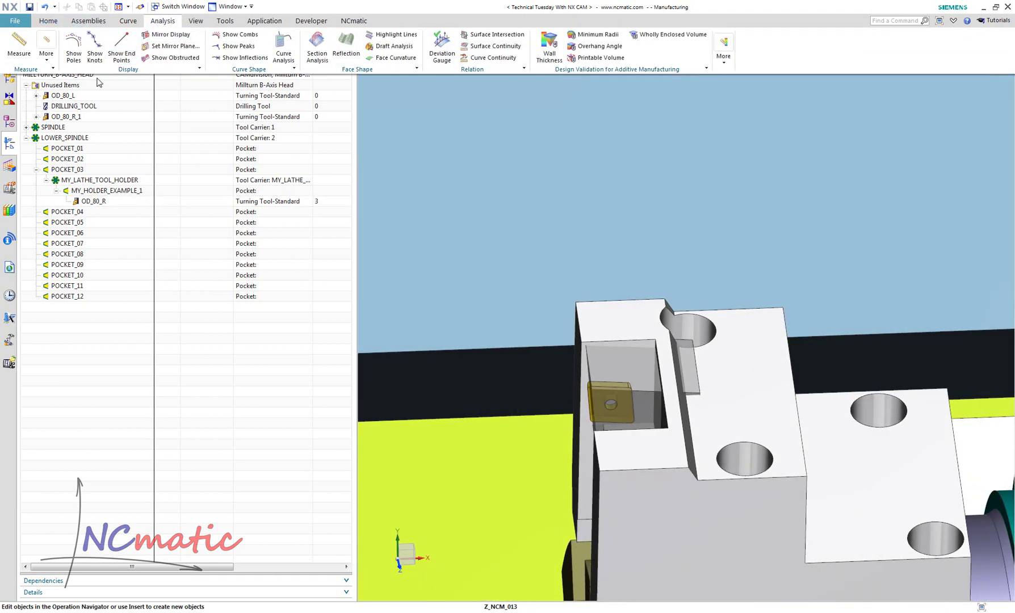
{"action": "left_click", "coordinate": [19, 46]}
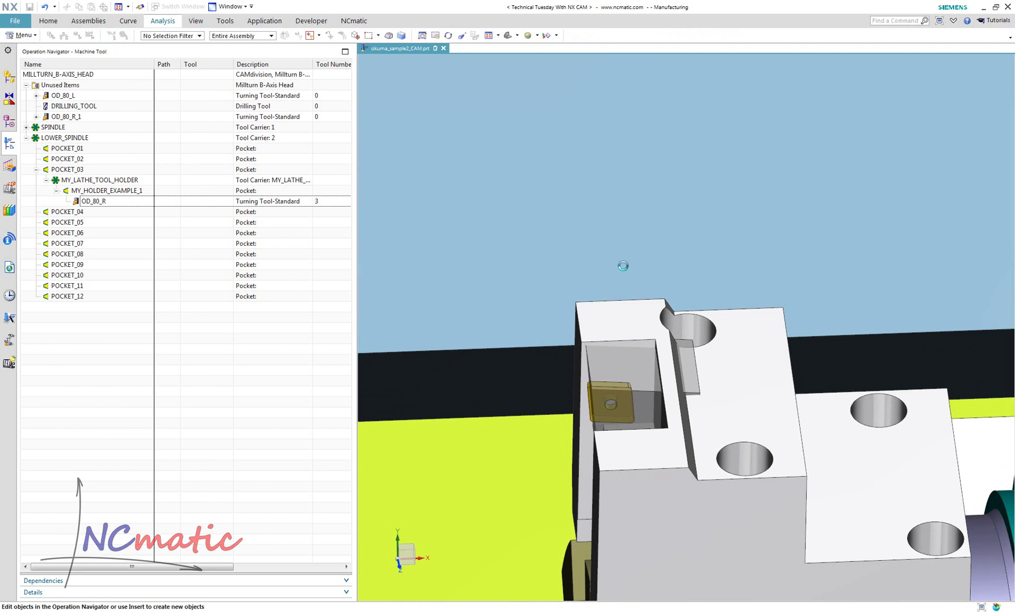
{"action": "left_click", "coordinate": [651, 430]}
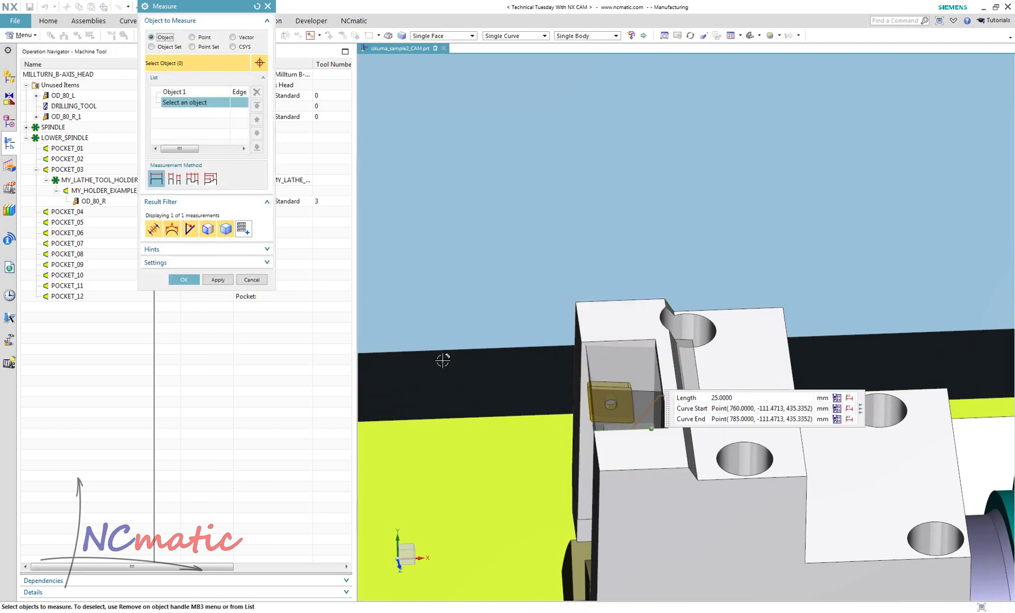
{"action": "key", "text": "Escape"}
Step: Set the shank width of the OD_80_R turning tool's holder to 25
{"action": "double_click", "coordinate": [94, 202]}
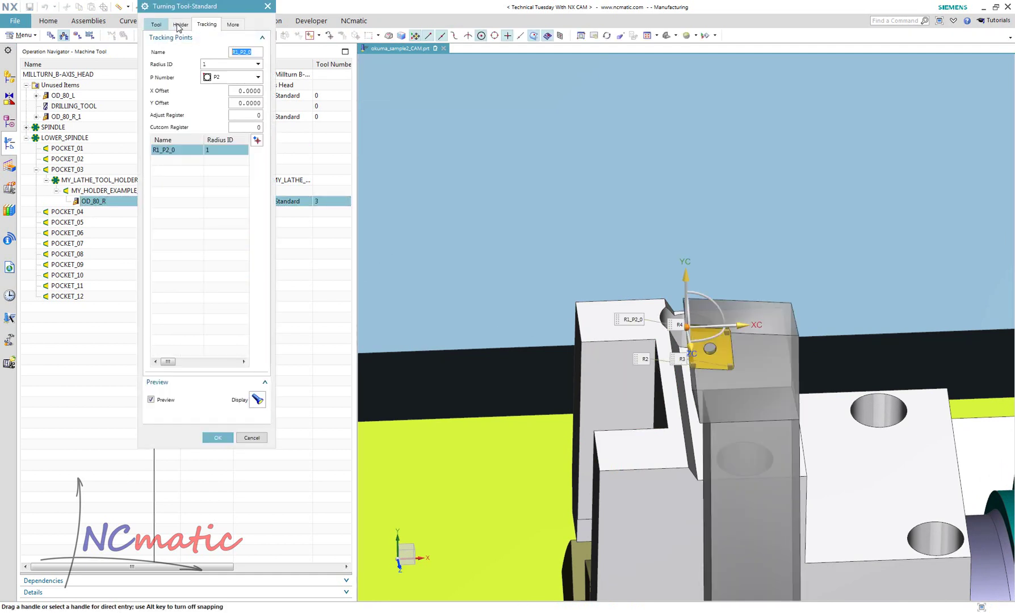
{"action": "left_click", "coordinate": [180, 24]}
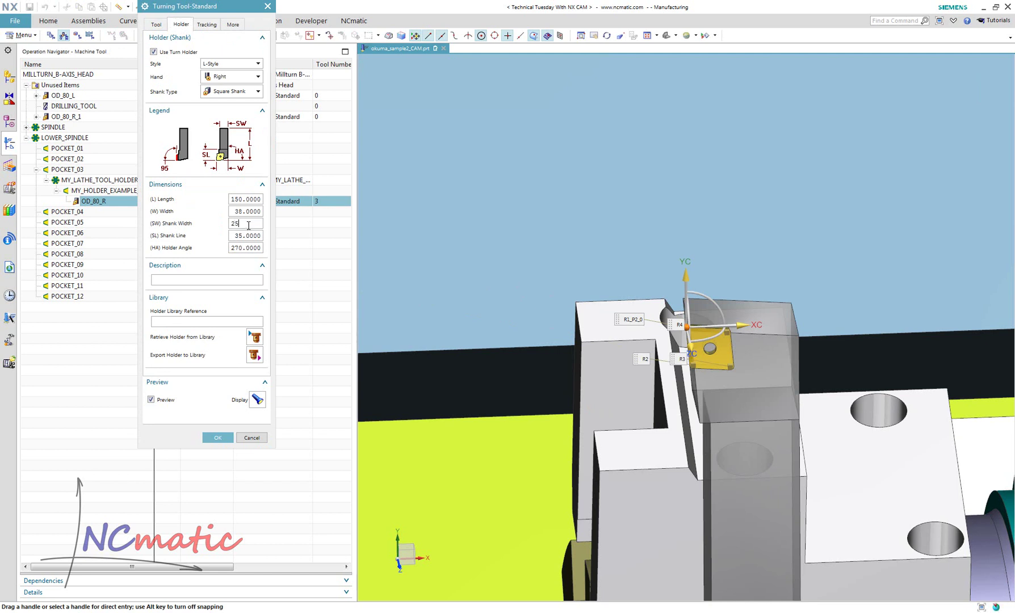
{"action": "left_click", "coordinate": [248, 225]}
{"action": "type", "text": "25"}
{"action": "key", "text": "Return"}
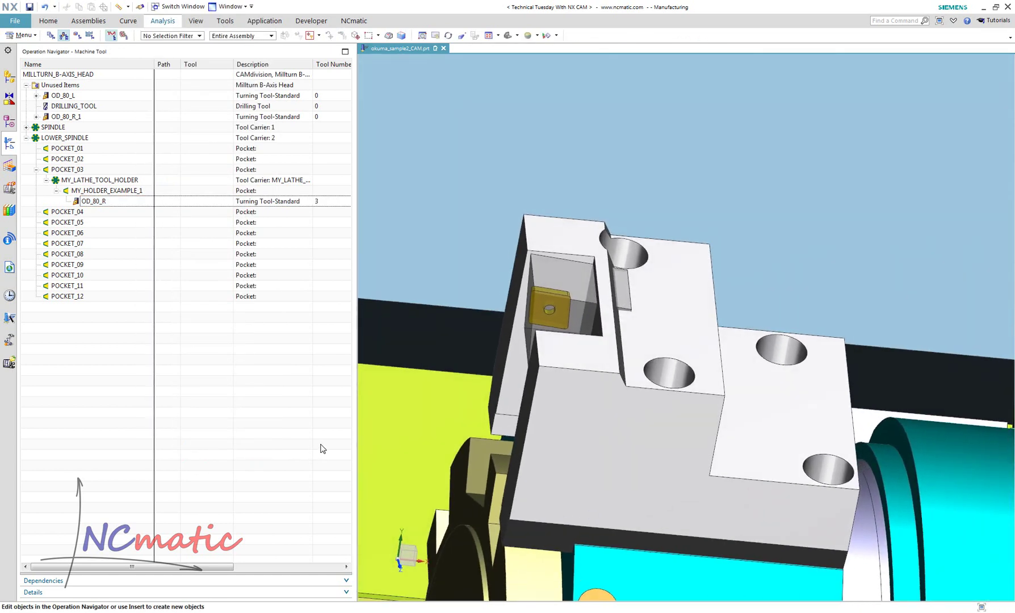
Step: Set the simulation X Mount of the OD_80_R turning tool to 13
{"action": "left_click", "coordinate": [165, 203]}
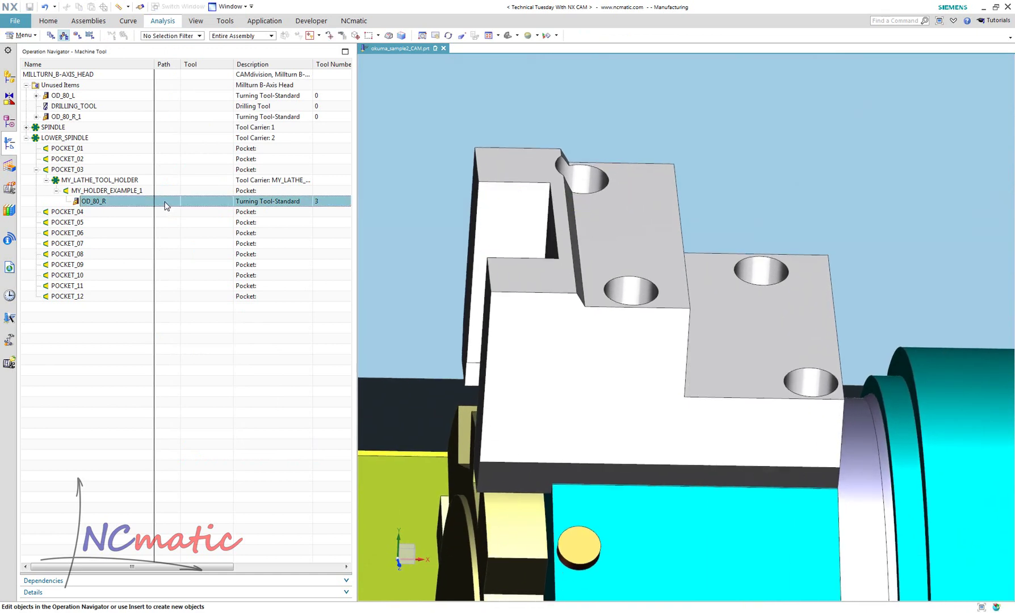
{"action": "double_click", "coordinate": [165, 202]}
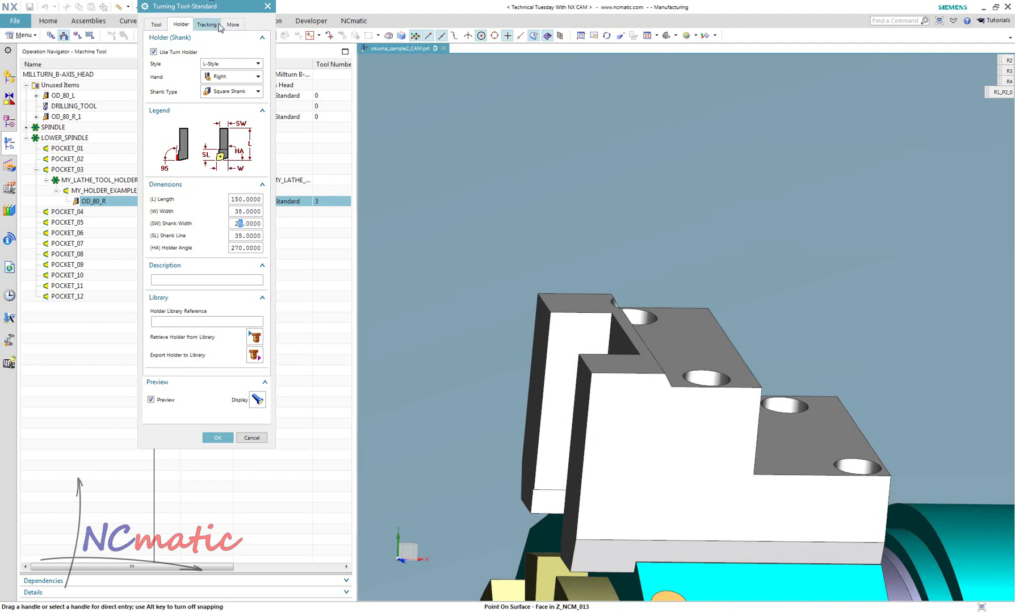
{"action": "left_click", "coordinate": [232, 25]}
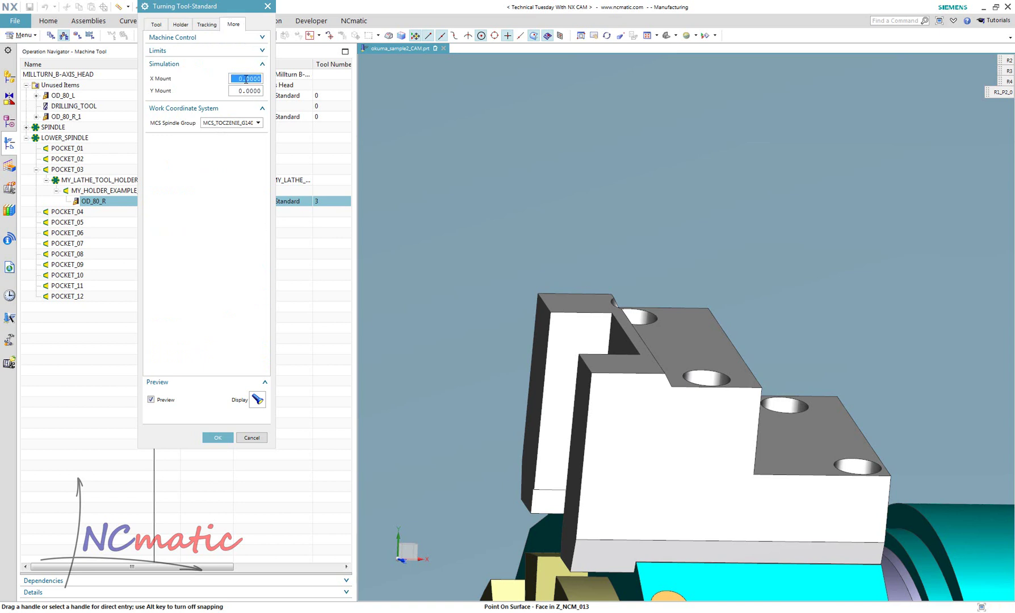
{"action": "left_click", "coordinate": [217, 438]}
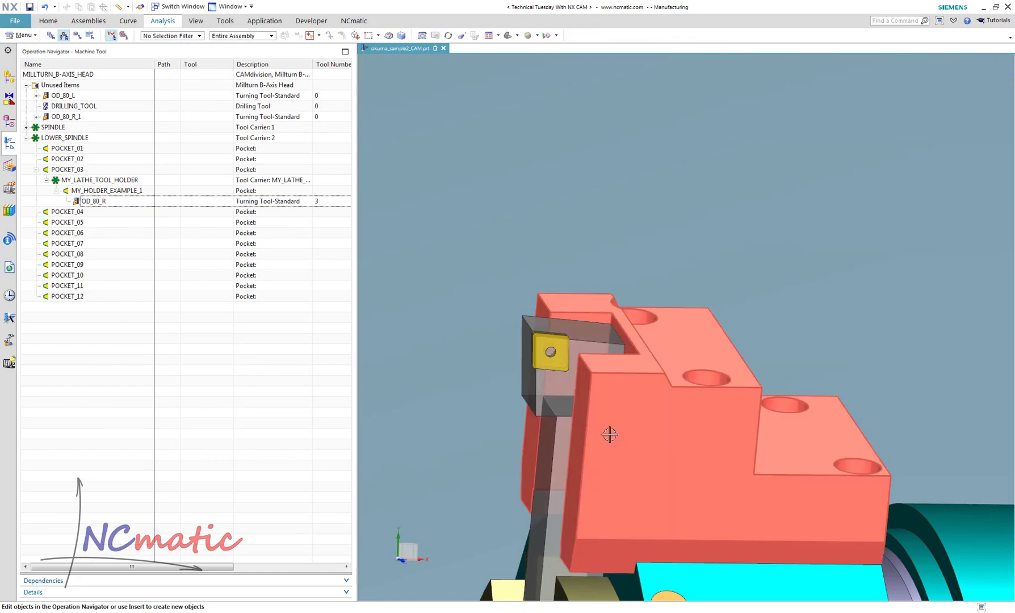
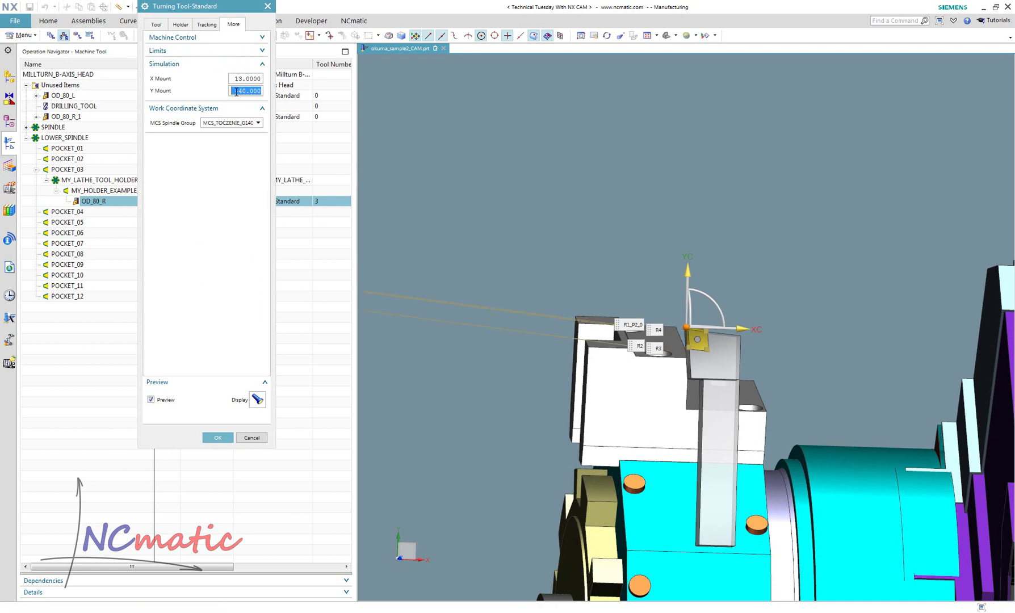
Step: Set the simulation Y Mount of the OD_80_R turning tool to -80
{"action": "left_click", "coordinate": [205, 439]}
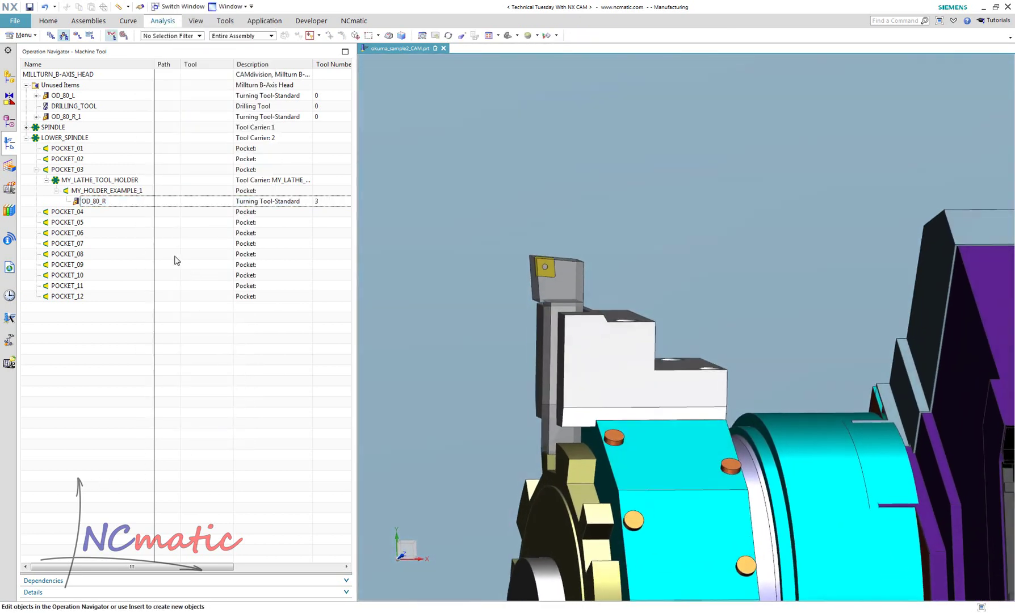
{"action": "left_click", "coordinate": [105, 201]}
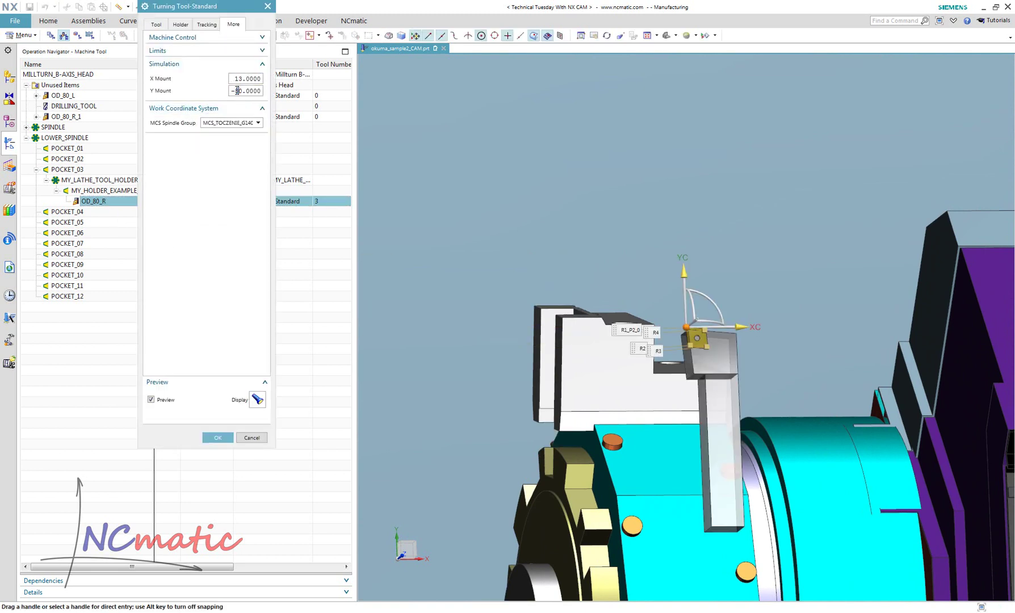
{"action": "double_click", "coordinate": [237, 91]}
{"action": "left_click", "coordinate": [216, 438]}
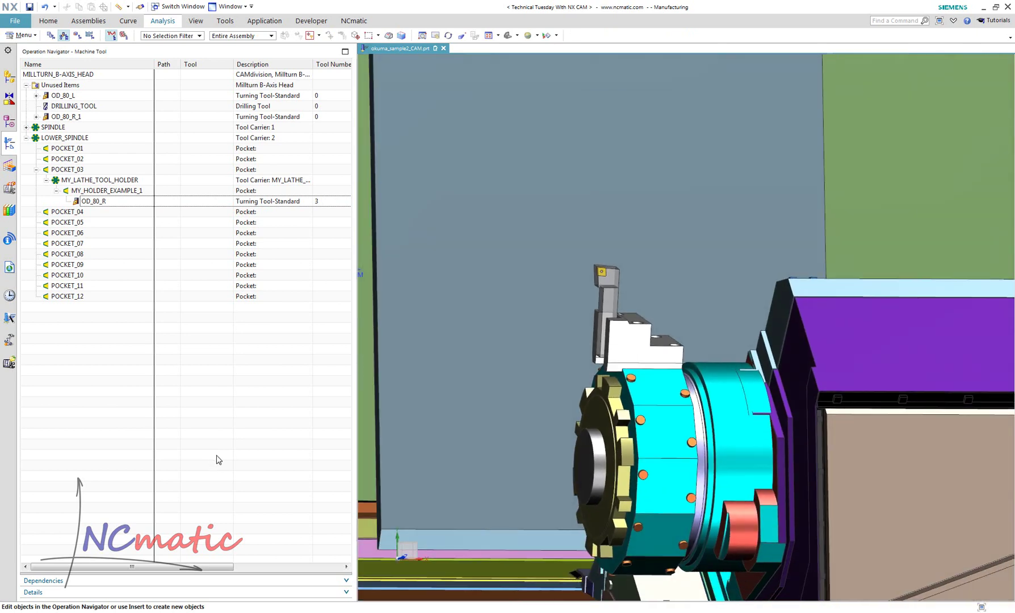
Step: In the program order view, assign the OD_80_R turning tool to the FACING operation
{"action": "right_click", "coordinate": [189, 401]}
{"action": "left_click", "coordinate": [205, 406]}
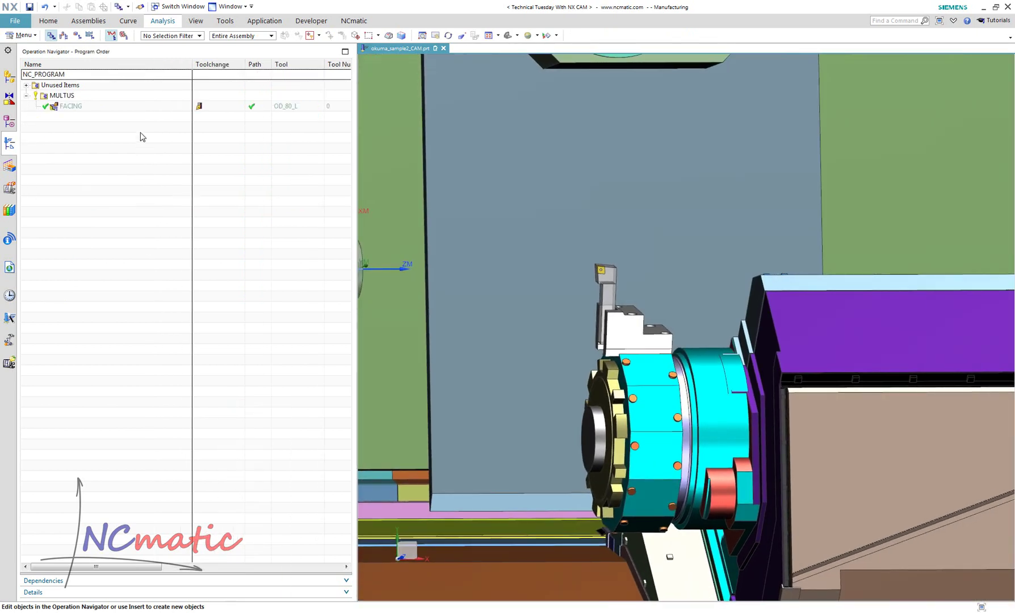
{"action": "left_click", "coordinate": [158, 107]}
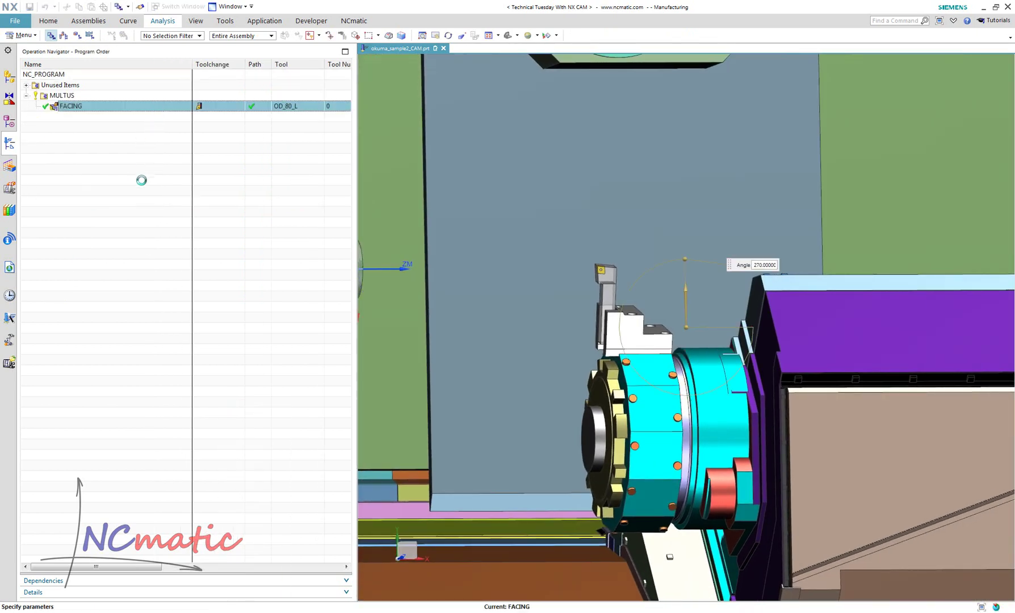
{"action": "left_click", "coordinate": [184, 143]}
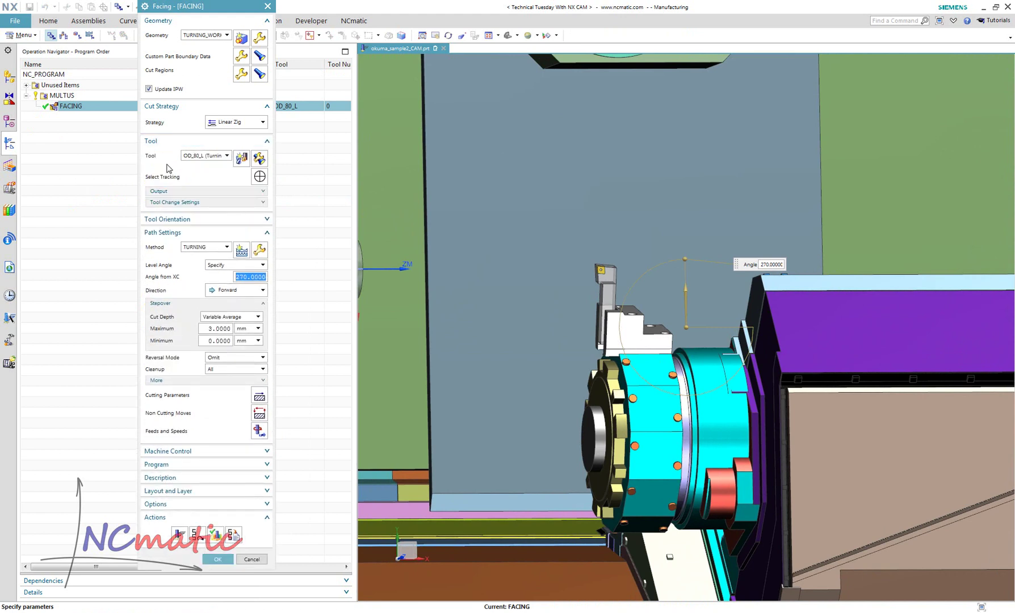
{"action": "left_click", "coordinate": [218, 157]}
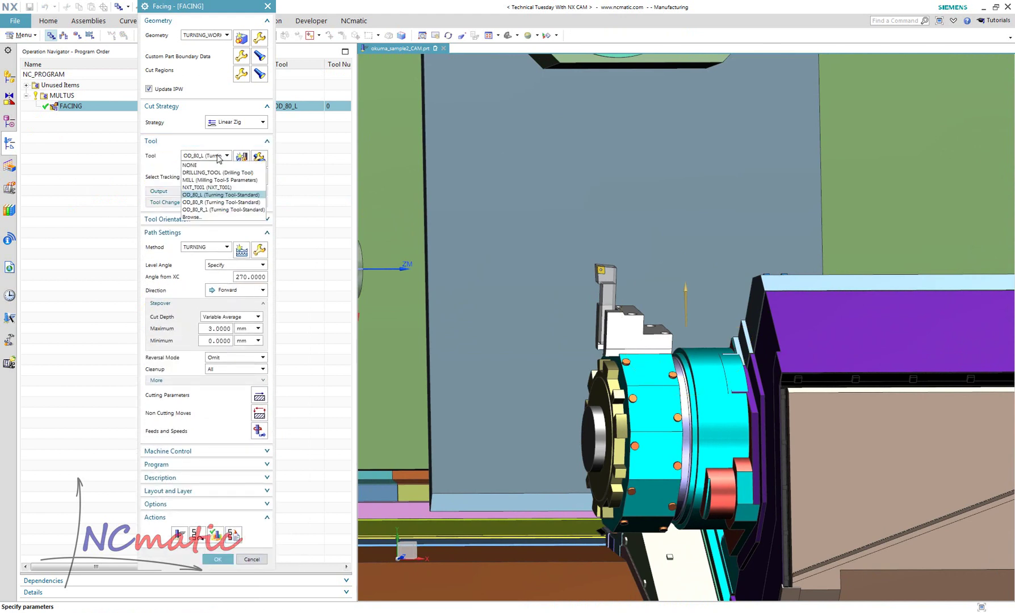
{"action": "left_click", "coordinate": [242, 202]}
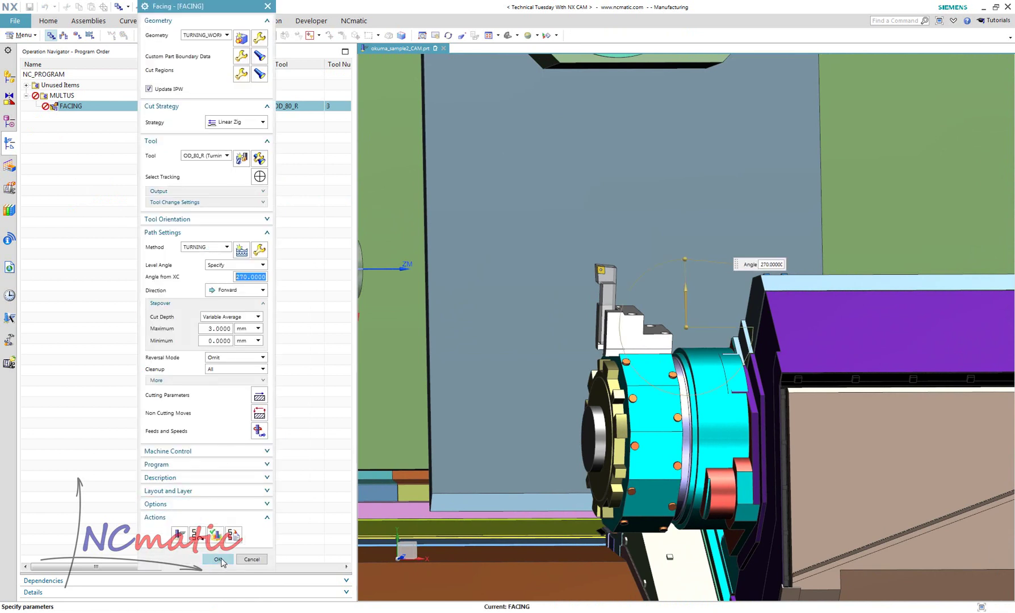
{"action": "left_click", "coordinate": [219, 560]}
Step: Regenerate the tool path of the FACING operation under OD_80_R in the machine tool view
{"action": "left_click", "coordinate": [64, 37]}
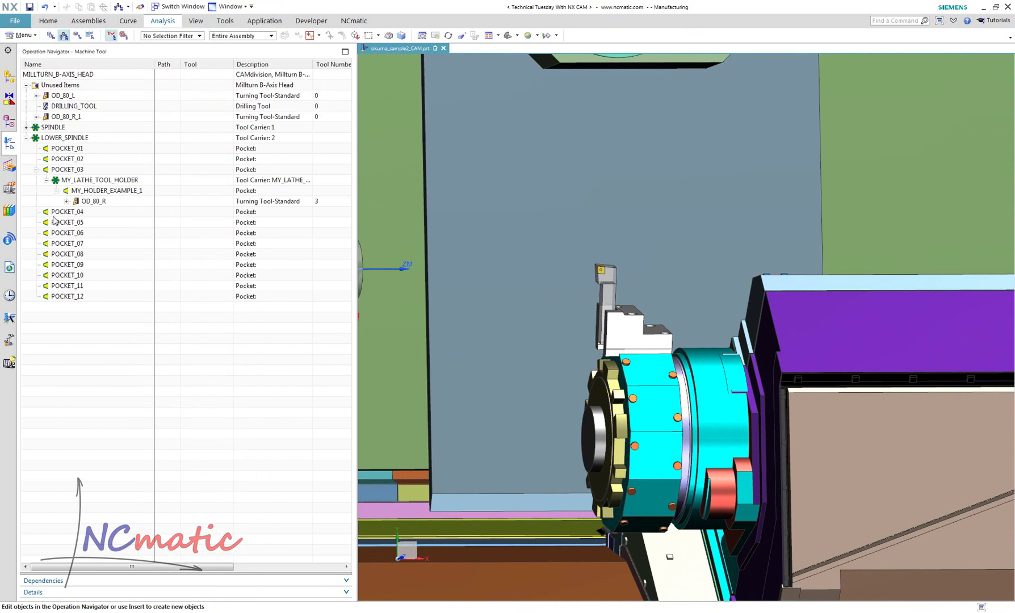
{"action": "left_click", "coordinate": [105, 213]}
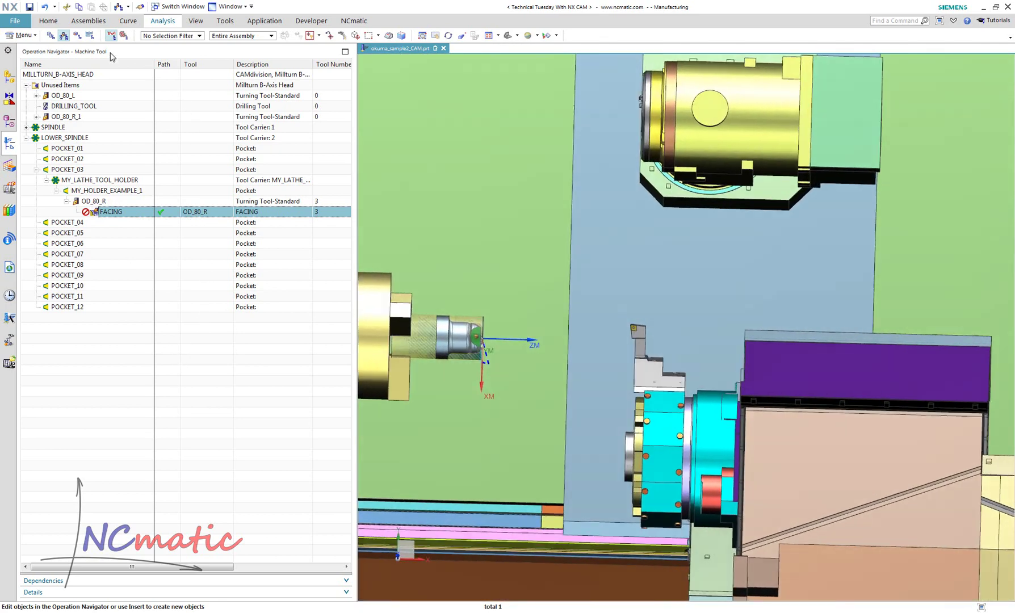
{"action": "left_click", "coordinate": [49, 22]}
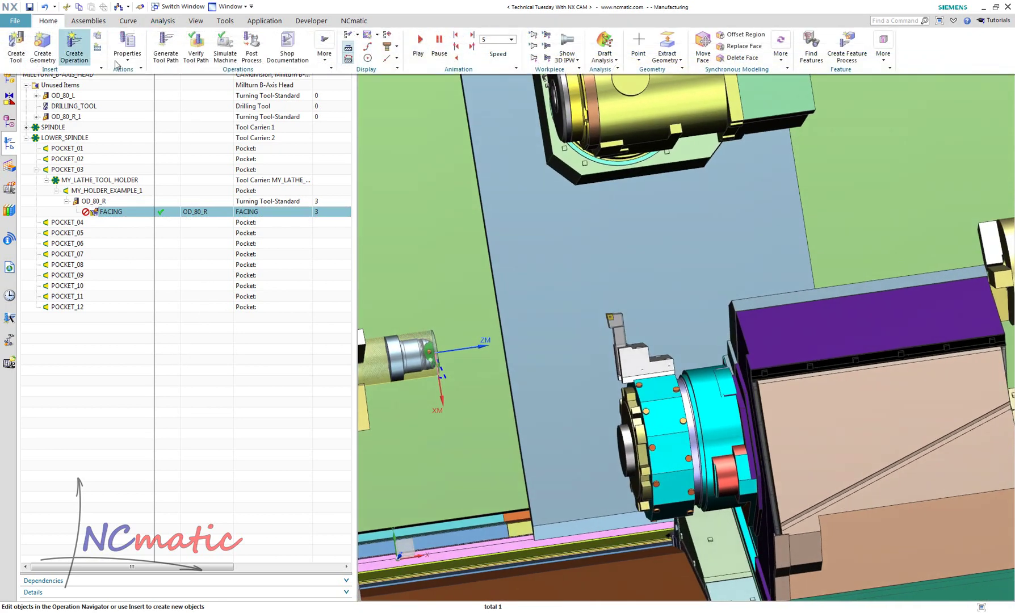
{"action": "left_click", "coordinate": [167, 56]}
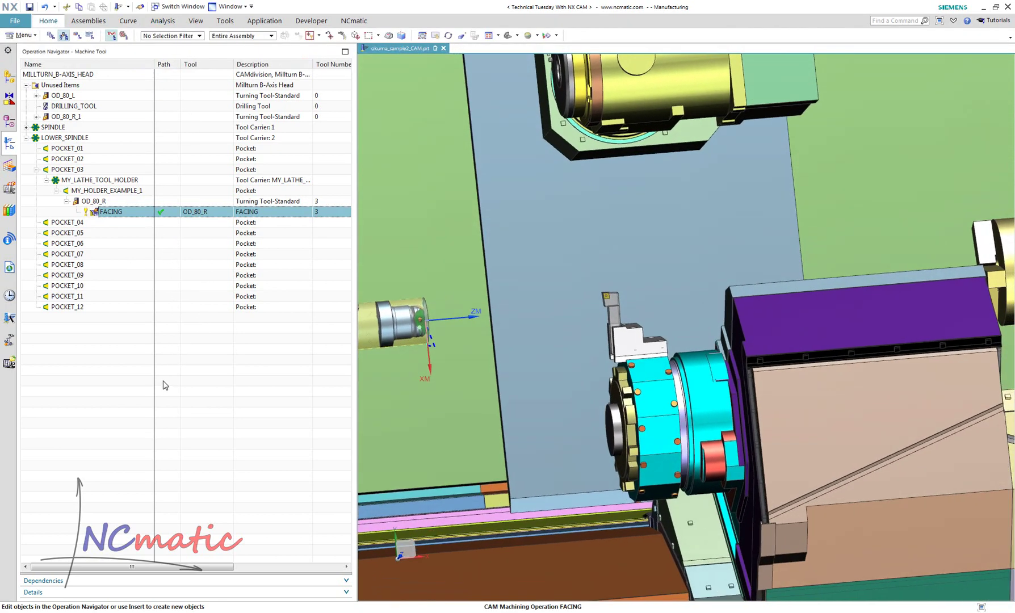
Step: Open the machine simulation of the FACING operation in full screen and move its control panel clear of the model
{"action": "left_click", "coordinate": [57, 23]}
{"action": "left_click", "coordinate": [86, 22]}
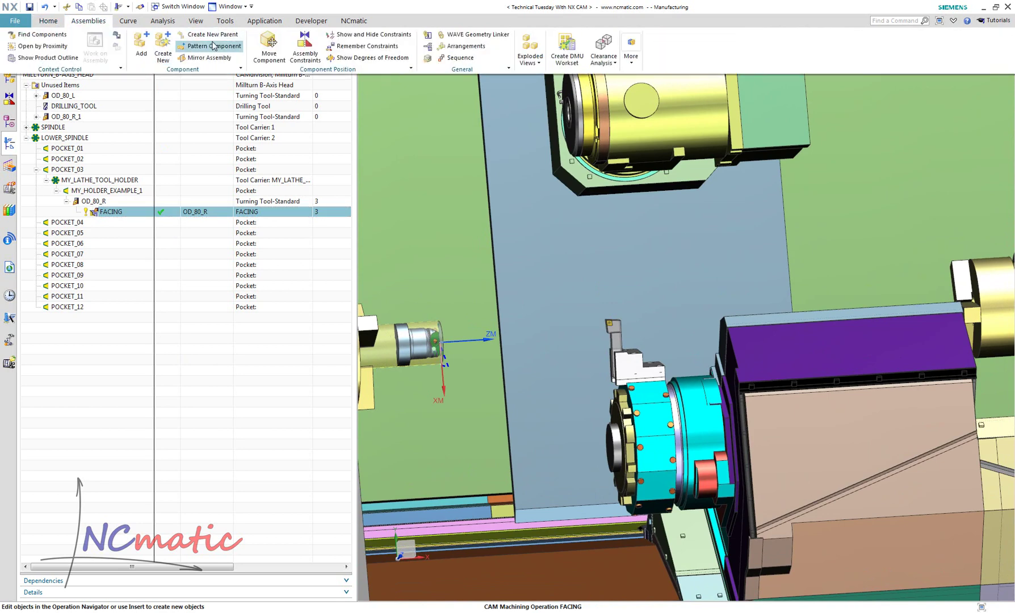
{"action": "left_click", "coordinate": [50, 22]}
{"action": "left_click", "coordinate": [225, 49]}
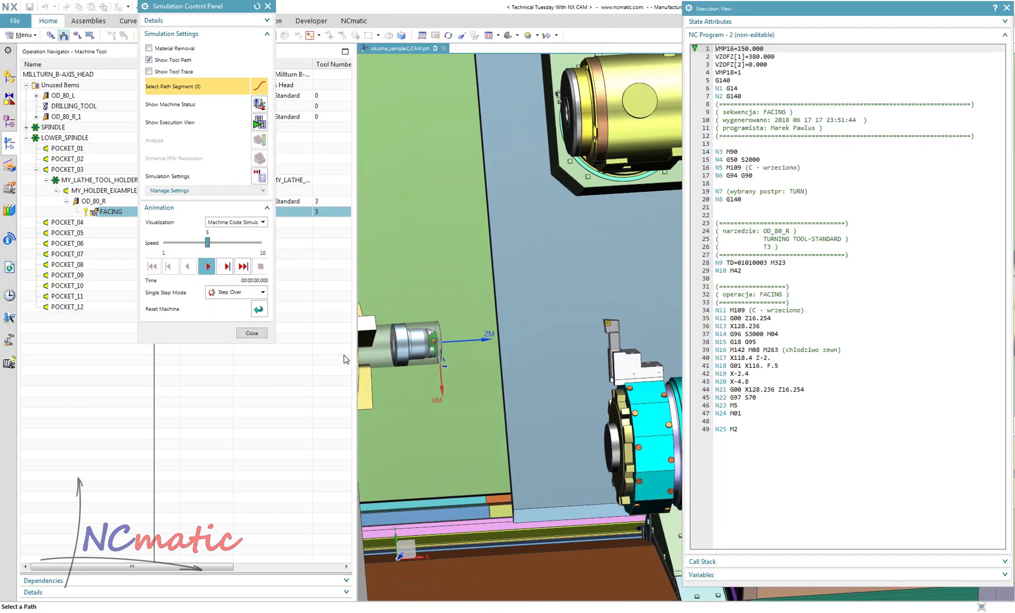
{"action": "left_click", "coordinate": [981, 607]}
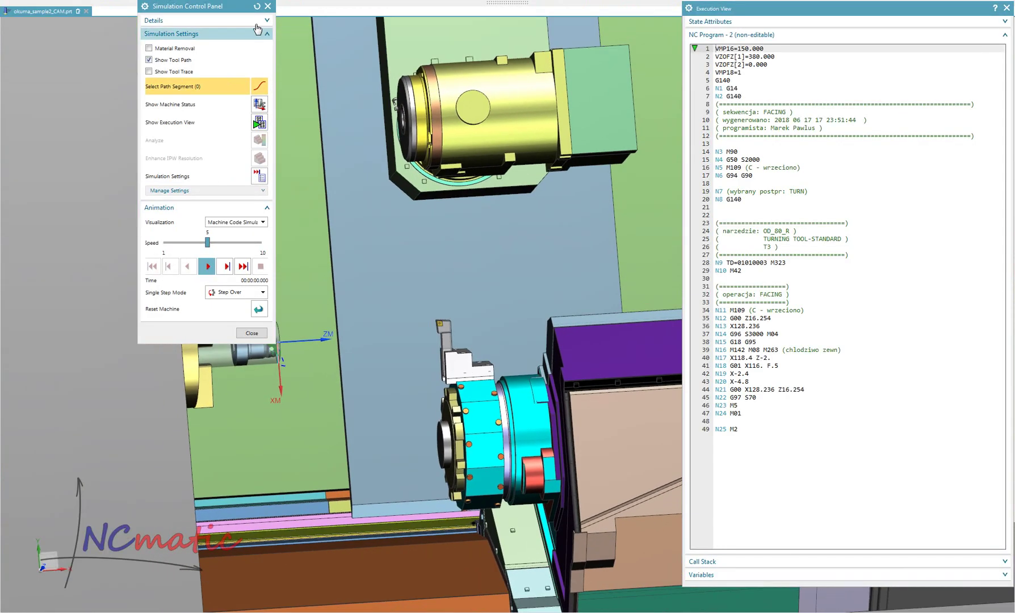
{"action": "left_click_drag", "start_coordinate": [227, 6], "coordinate": [90, 23]}
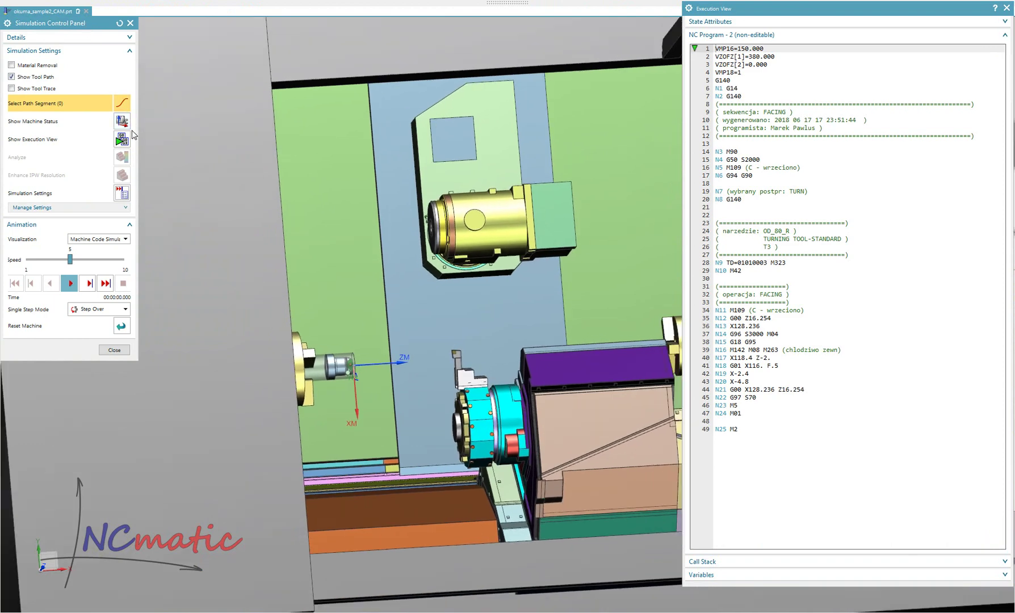
Step: Play the FACING simulation at speed 3 with the tool path hidden, watch the turret's facing motion, and close the simulation
{"action": "left_click_drag", "start_coordinate": [70, 258], "coordinate": [49, 259]}
{"action": "left_click", "coordinate": [71, 283]}
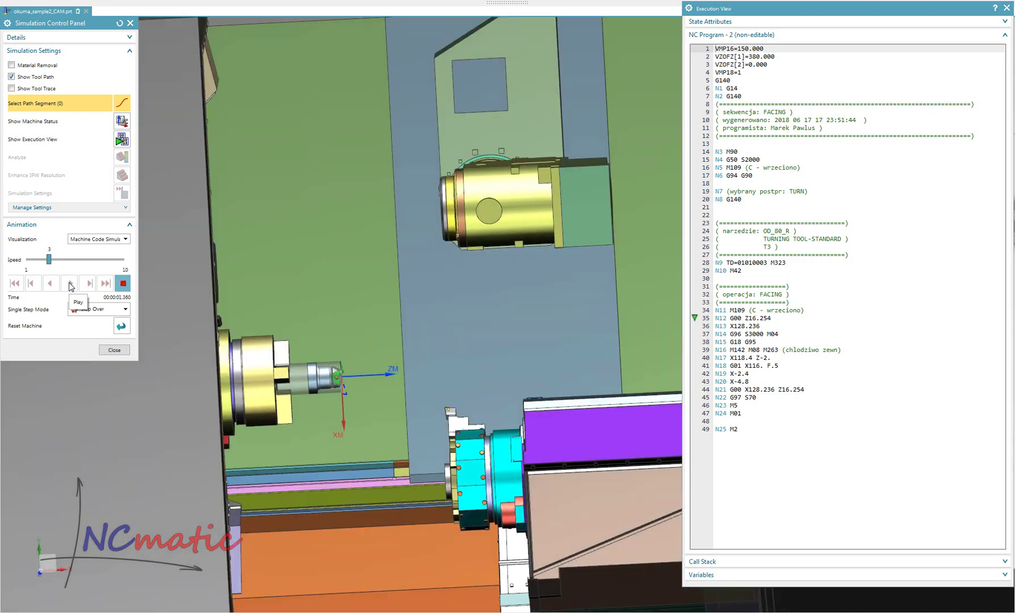
{"action": "left_click", "coordinate": [37, 77]}
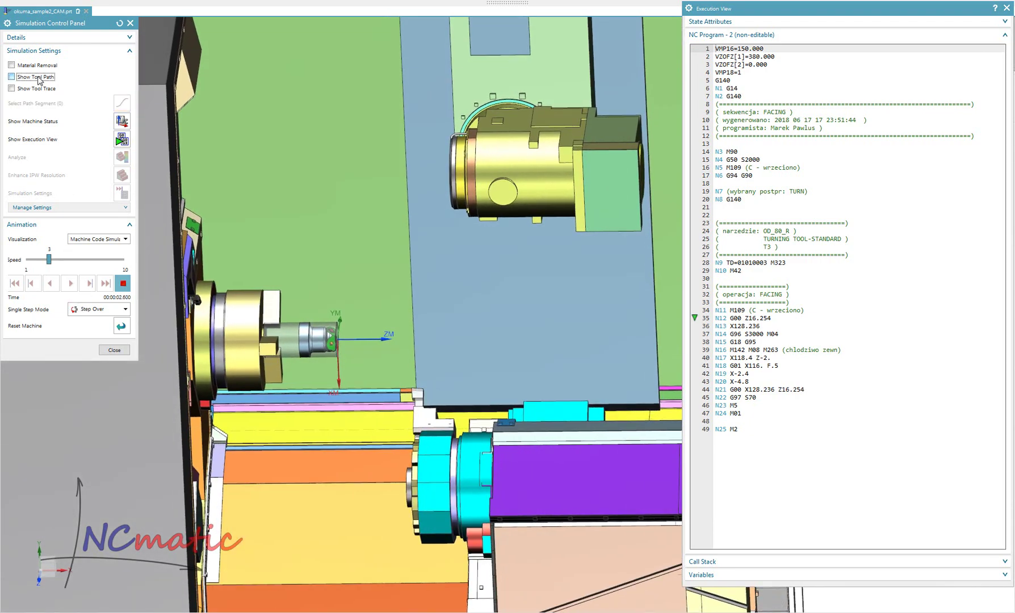
{"action": "scroll", "coordinate": [198, 260], "scroll_direction": "up", "scroll_amount": 5}
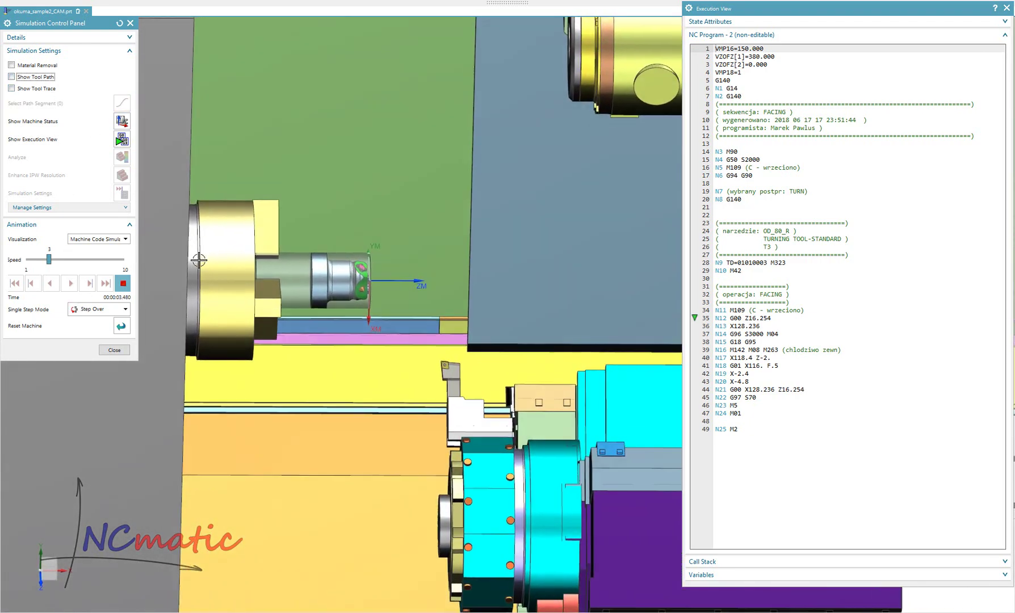
{"action": "scroll", "coordinate": [198, 260], "scroll_direction": "up", "scroll_amount": 3}
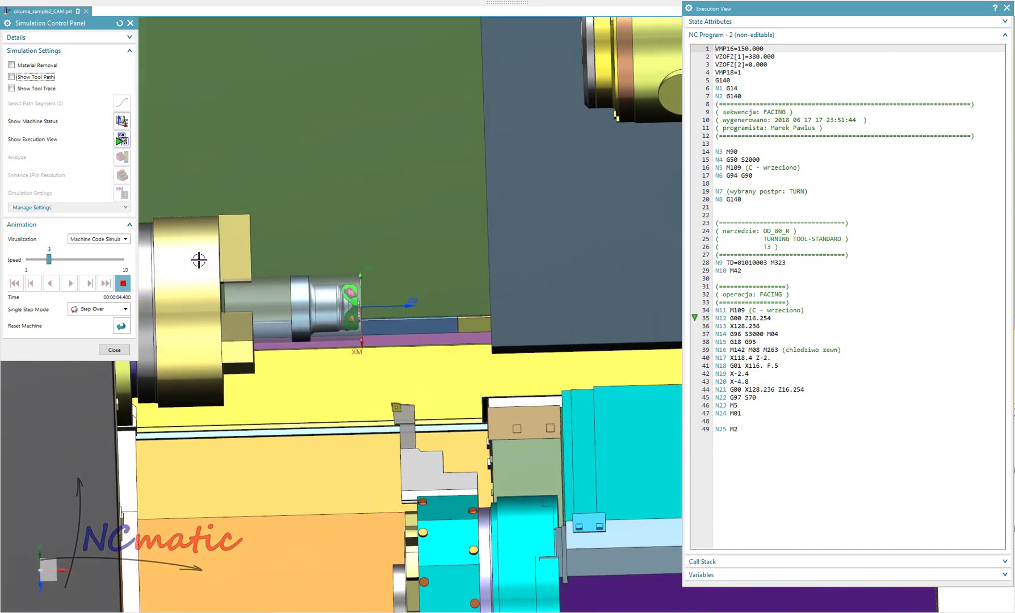
{"action": "scroll", "coordinate": [199, 260], "scroll_direction": "up", "scroll_amount": 2}
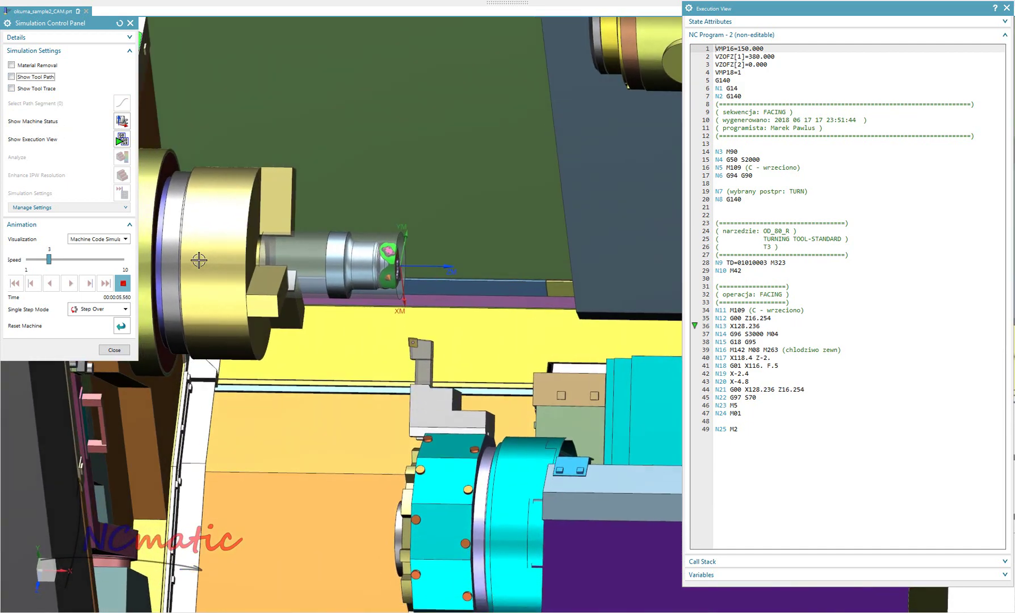
{"action": "scroll", "coordinate": [199, 260], "scroll_direction": "down", "scroll_amount": 1}
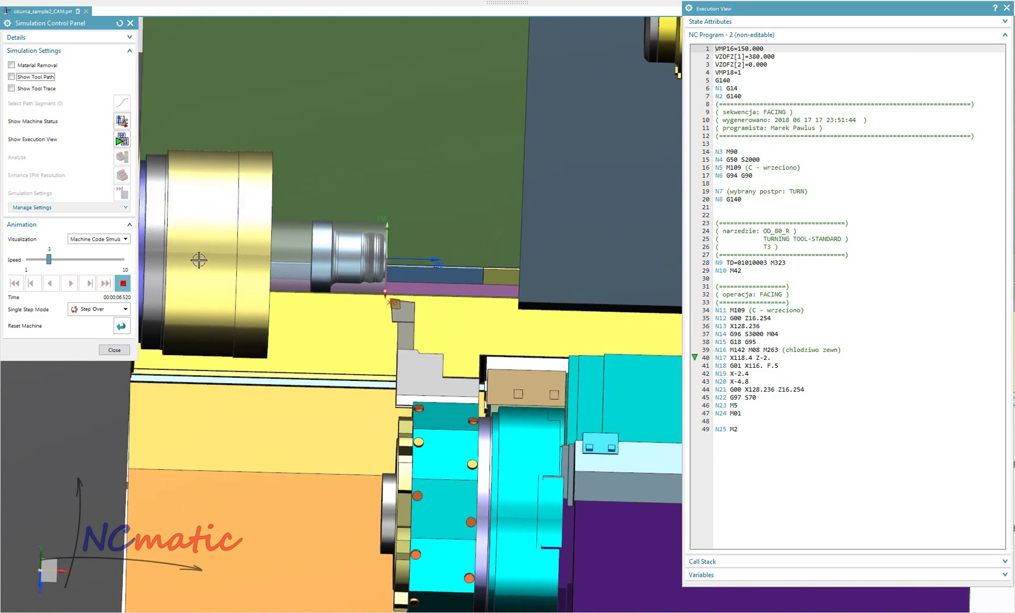
{"action": "scroll", "coordinate": [199, 260], "scroll_direction": "up", "scroll_amount": 2}
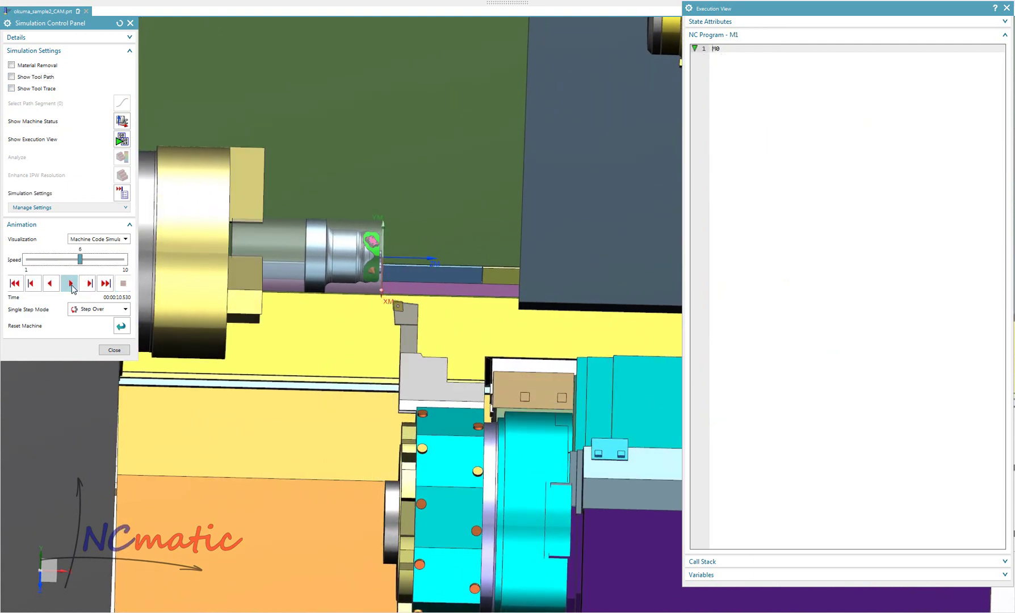
{"action": "left_click", "coordinate": [73, 287]}
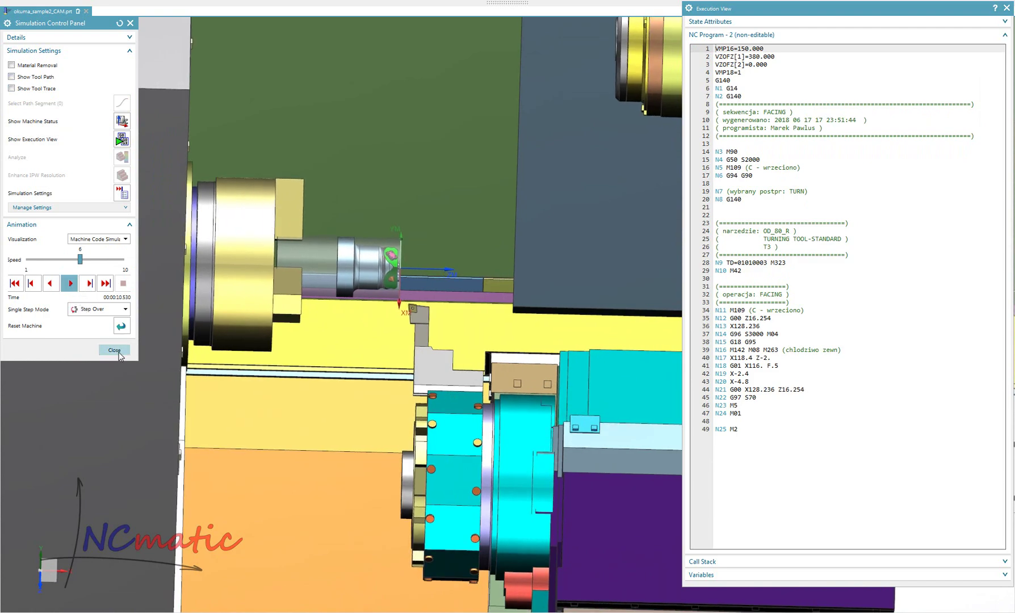
{"action": "left_click", "coordinate": [120, 353]}
Step: Set the holder hand of the OD_80_R turning tool to Left
{"action": "scroll", "coordinate": [327, 347], "scroll_direction": "down", "scroll_amount": 2}
{"action": "middle_click_drag", "start_coordinate": [326, 347], "coordinate": [369, 267]}
{"action": "scroll", "coordinate": [561, 388], "scroll_direction": "up", "scroll_amount": 2}
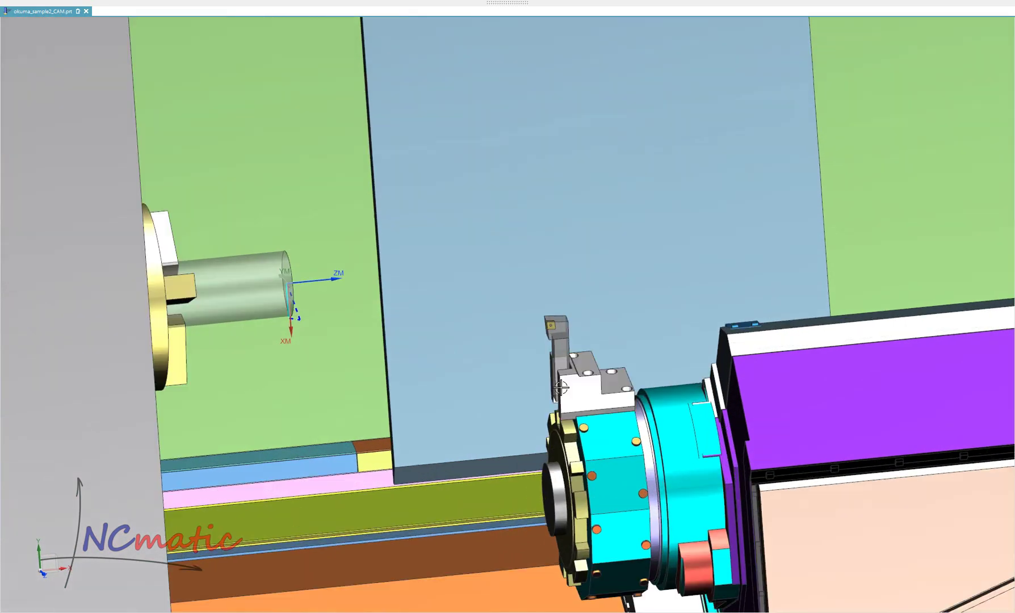
{"action": "scroll", "coordinate": [561, 387], "scroll_direction": "up", "scroll_amount": 3}
{"action": "middle_click_drag", "start_coordinate": [733, 391], "coordinate": [817, 257]}
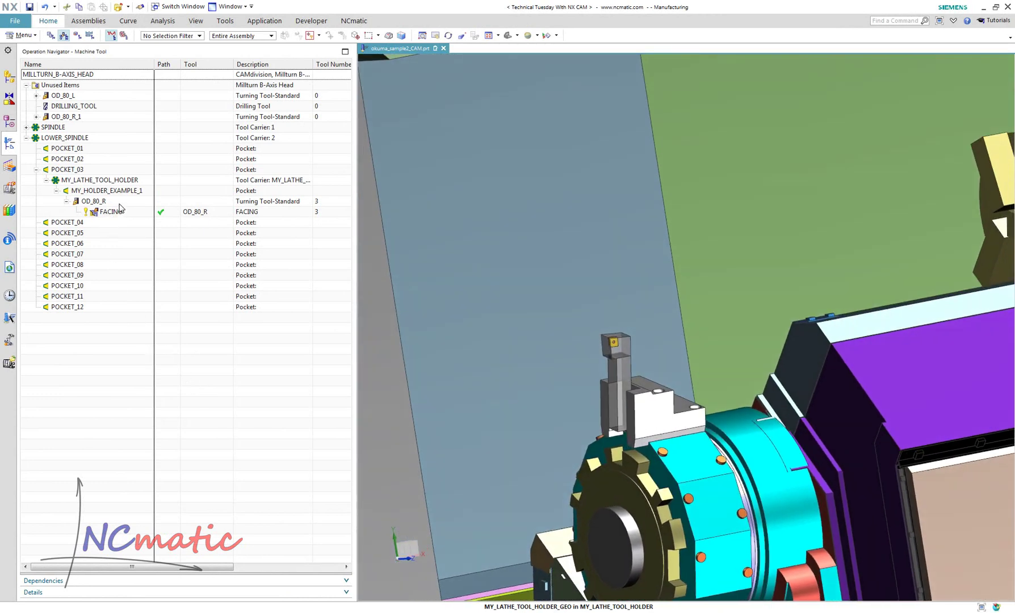
{"action": "double_click", "coordinate": [118, 201]}
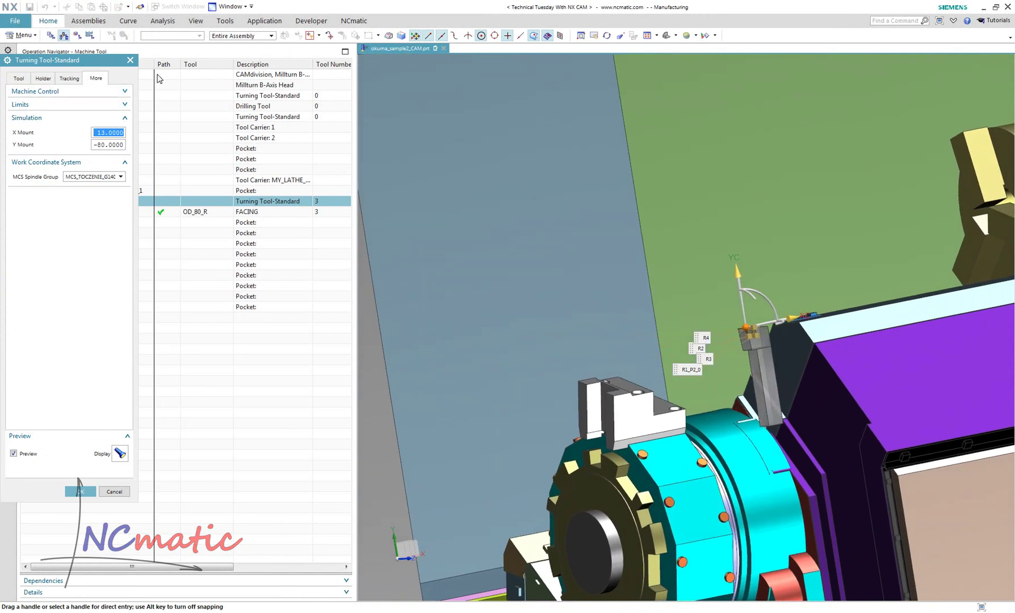
{"action": "left_click_drag", "start_coordinate": [157, 75], "coordinate": [271, 124]}
{"action": "left_click", "coordinate": [235, 142]}
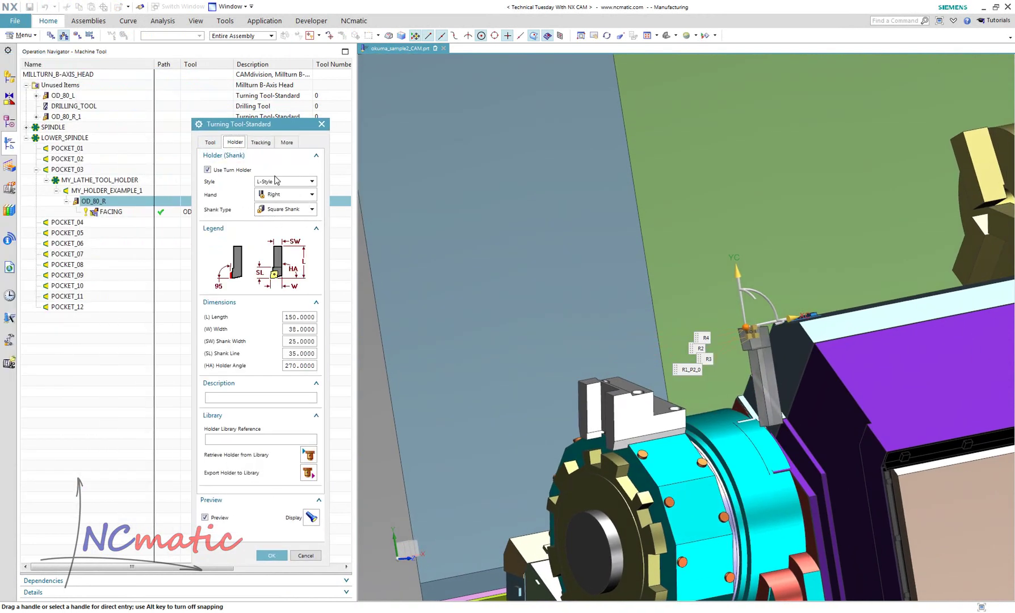
{"action": "left_click", "coordinate": [290, 183]}
{"action": "left_click", "coordinate": [288, 182]}
{"action": "left_click", "coordinate": [272, 208]}
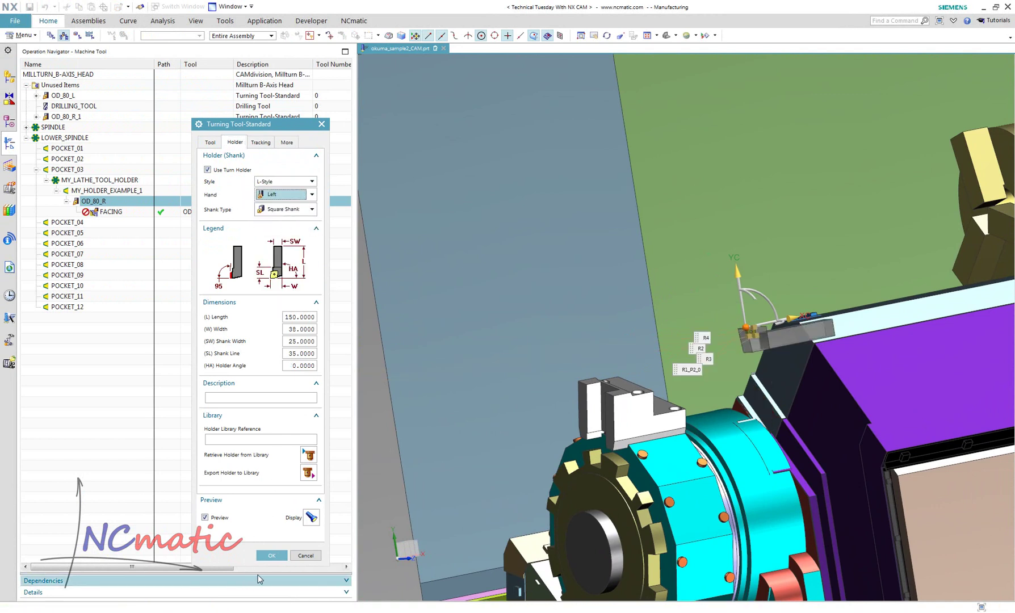
{"action": "left_click", "coordinate": [271, 555]}
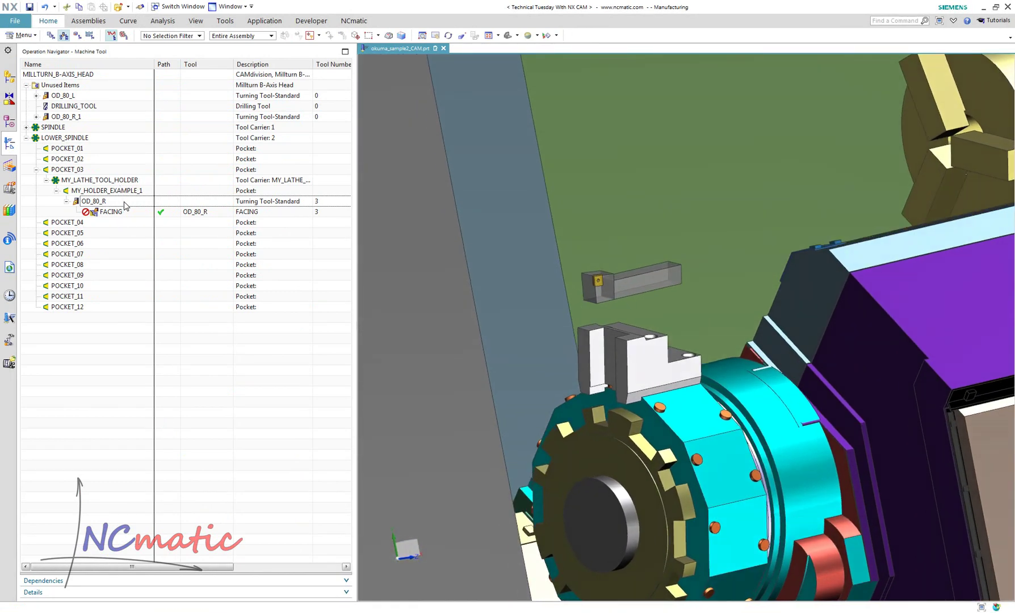
Step: Set the insert position of the OD_80_R turning tool to Underside and check the tool in the lathe holder
{"action": "double_click", "coordinate": [125, 201]}
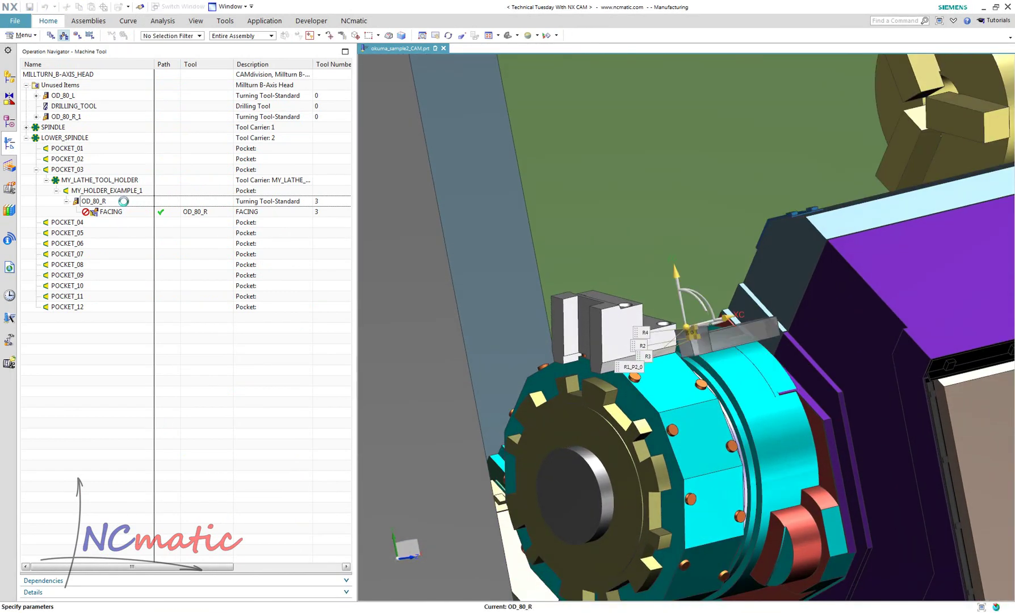
{"action": "scroll", "coordinate": [397, 275], "scroll_direction": "down", "scroll_amount": 3}
{"action": "middle_click_drag", "start_coordinate": [725, 342], "coordinate": [647, 338], "text": "shift"}
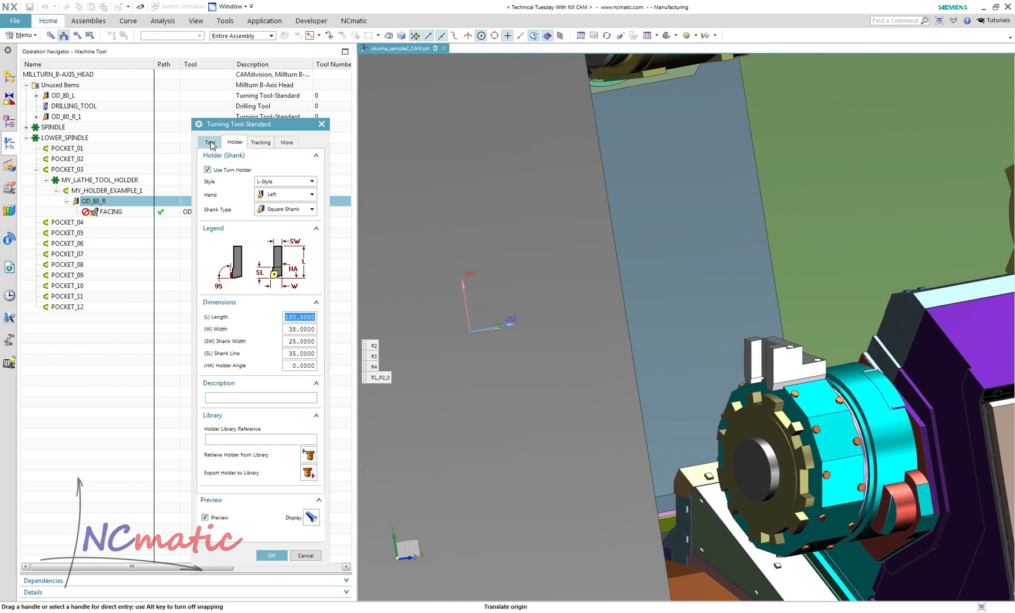
{"action": "left_click", "coordinate": [210, 143]}
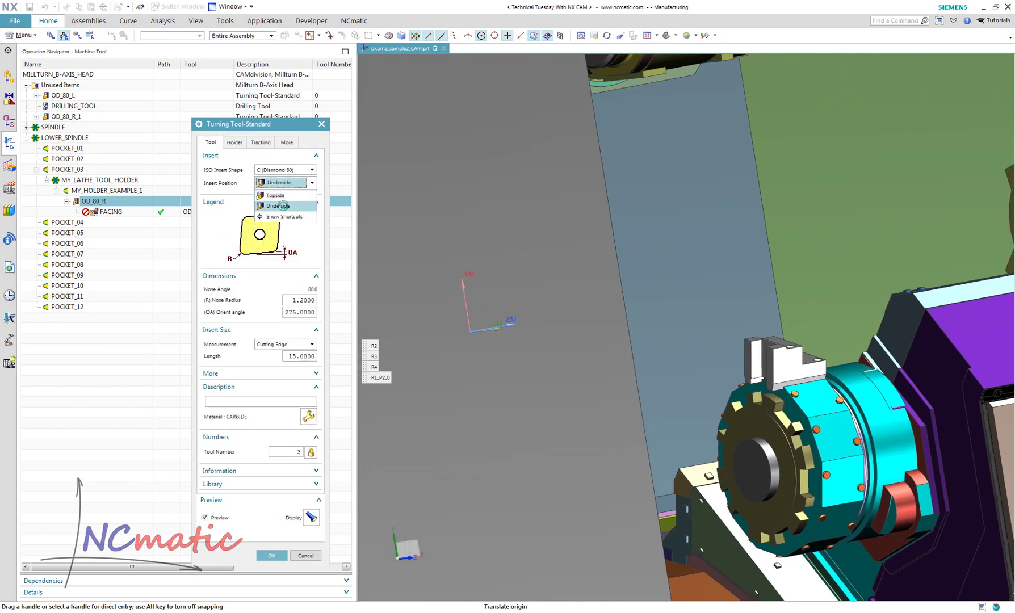
{"action": "left_click", "coordinate": [282, 206]}
{"action": "left_click", "coordinate": [271, 555]}
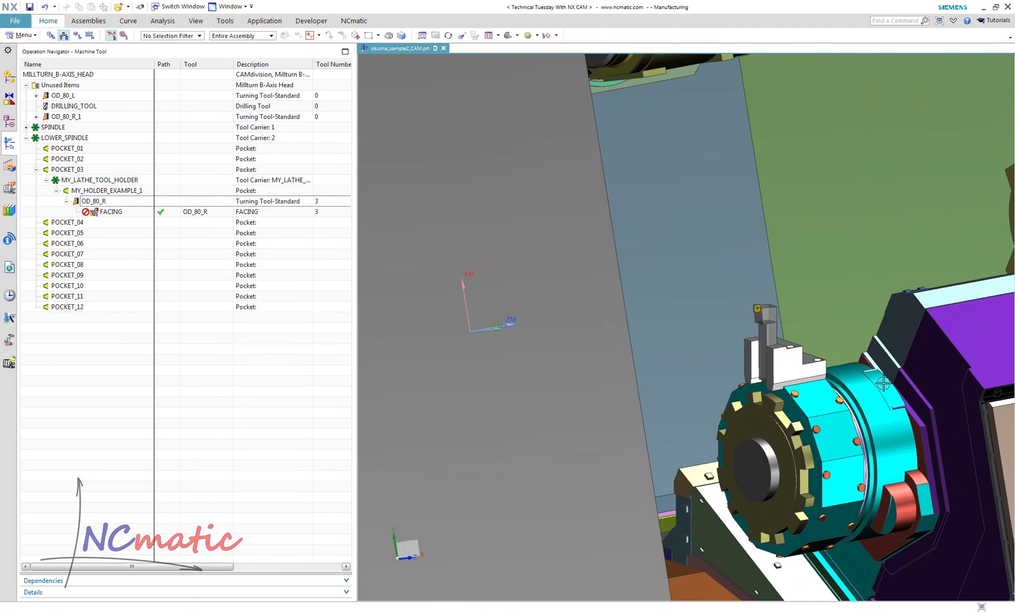
{"action": "scroll", "coordinate": [883, 384], "scroll_direction": "up", "scroll_amount": 2}
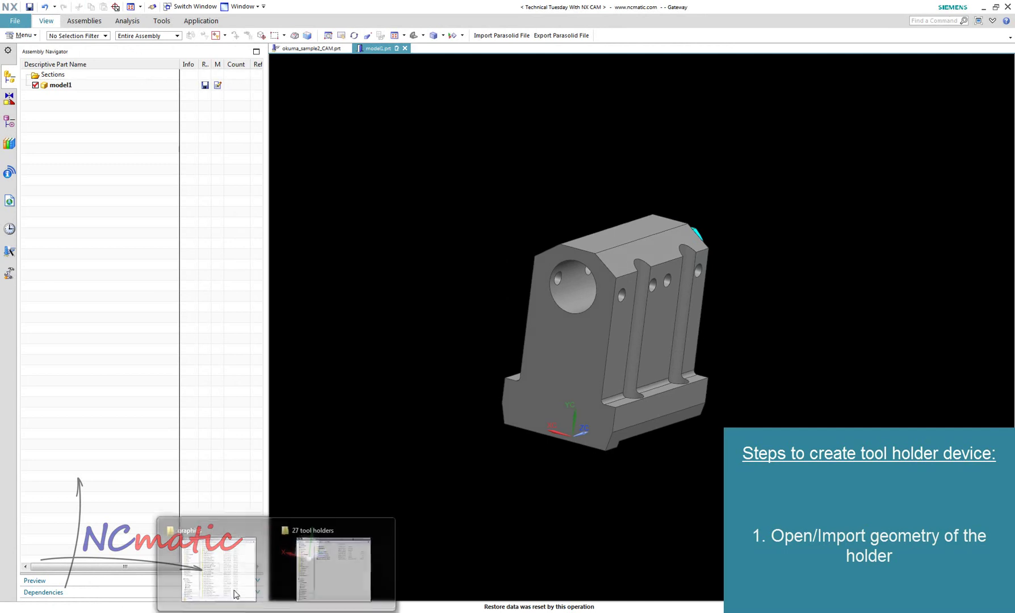
Step: Create a folder named my_drilling_tool_holder in the device library's graphics directory and open it
{"action": "left_click", "coordinate": [236, 594]}
{"action": "left_click", "coordinate": [744, 108]}
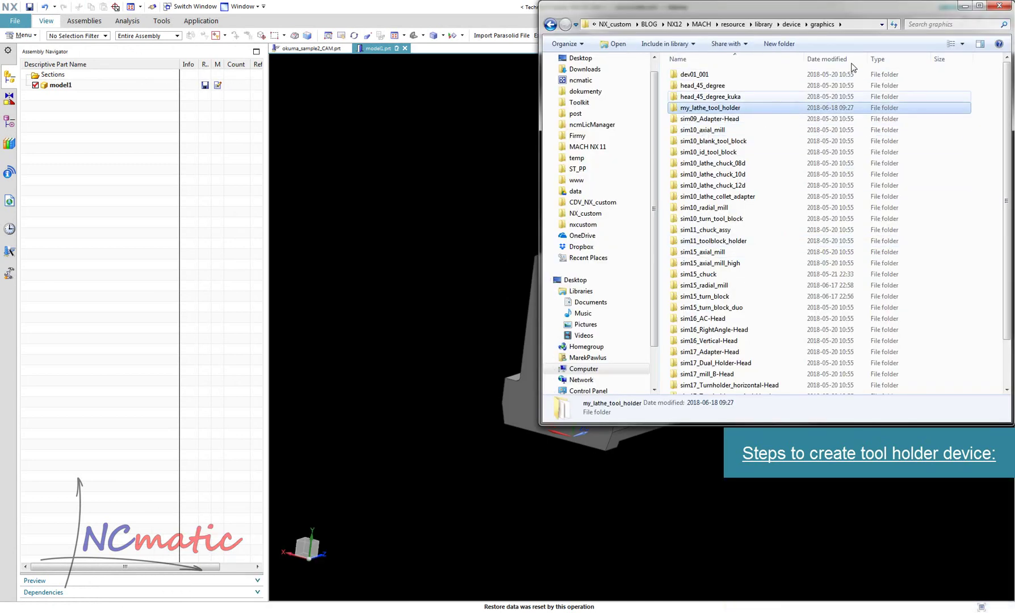
{"action": "left_click", "coordinate": [777, 43]}
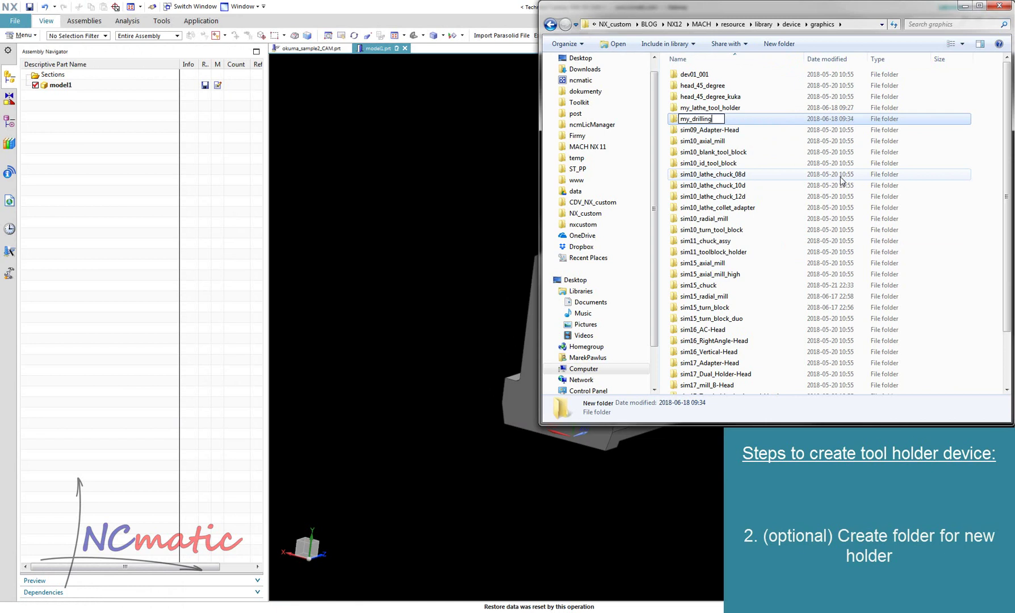
{"action": "type", "text": "my_drilling_tool_holder"}
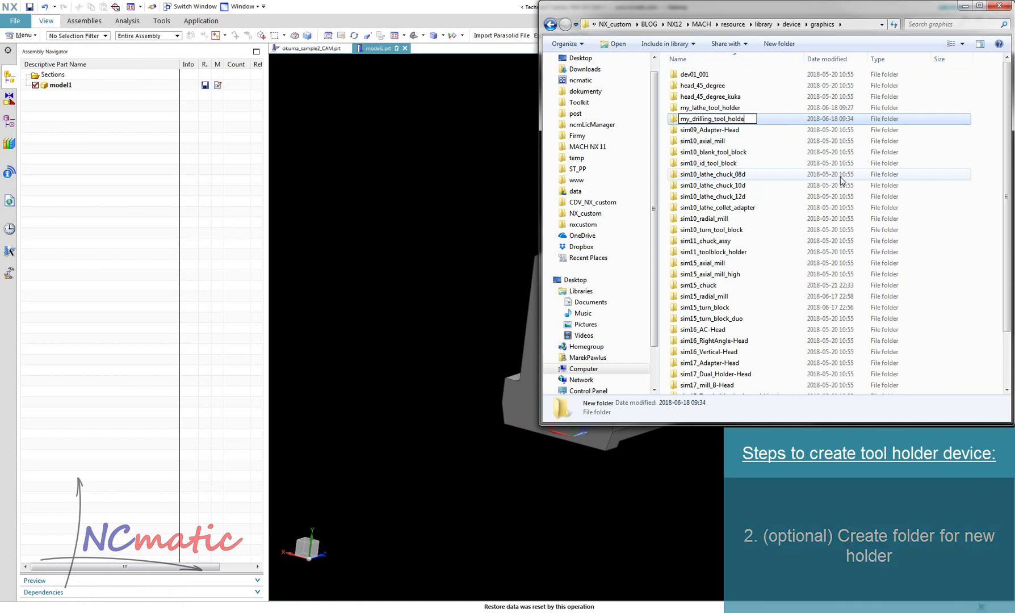
{"action": "key", "text": "Return"}
{"action": "key", "text": "Return"}
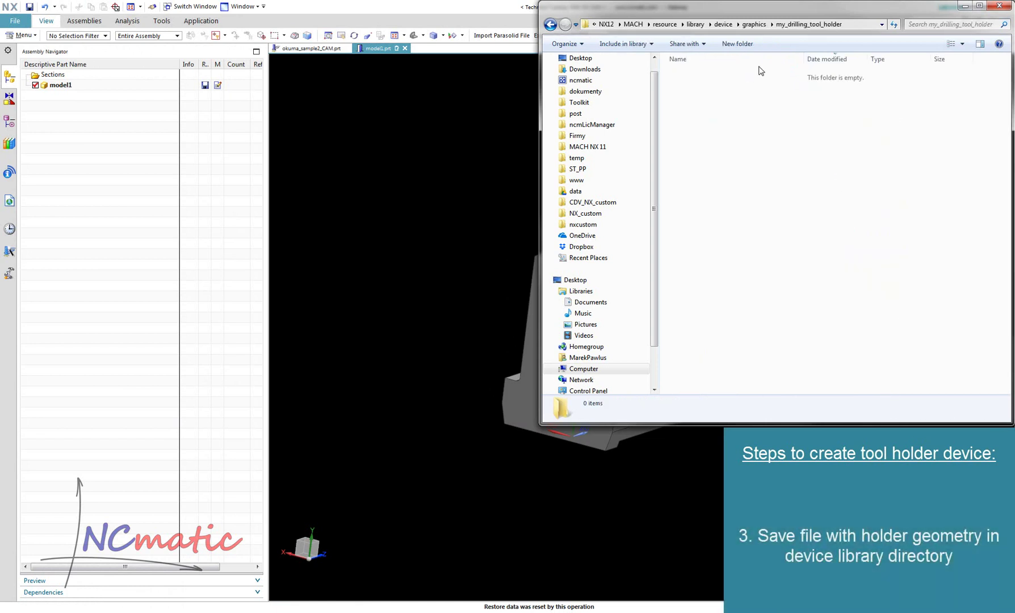
Step: Copy the new folder's path and save the holder part there as my_drilling_tool_holder
{"action": "left_click", "coordinate": [872, 24]}
{"action": "right_click", "coordinate": [871, 26]}
{"action": "left_click", "coordinate": [913, 65]}
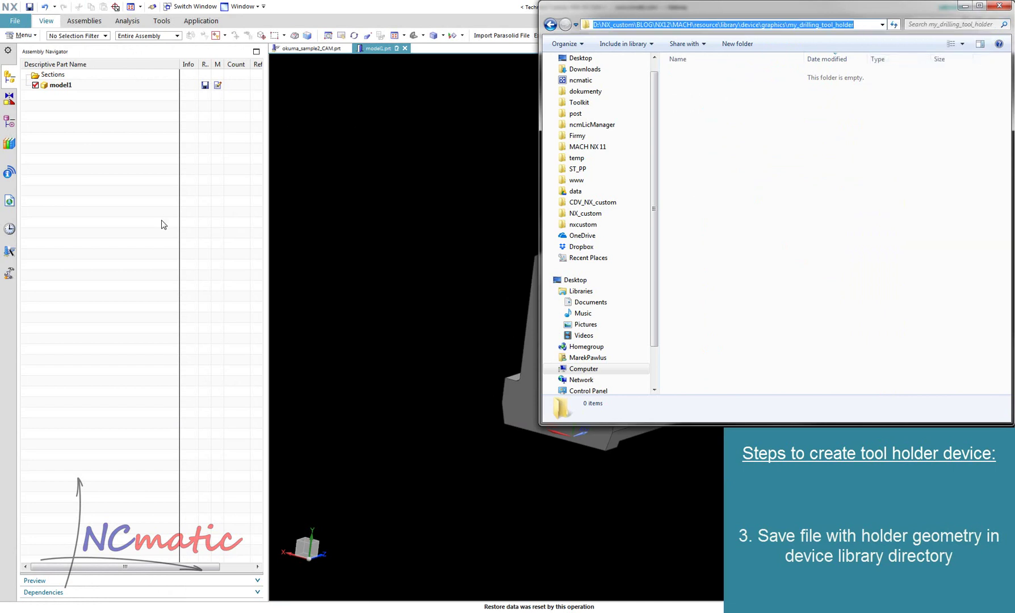
{"action": "left_click", "coordinate": [164, 223]}
{"action": "left_click", "coordinate": [29, 7]}
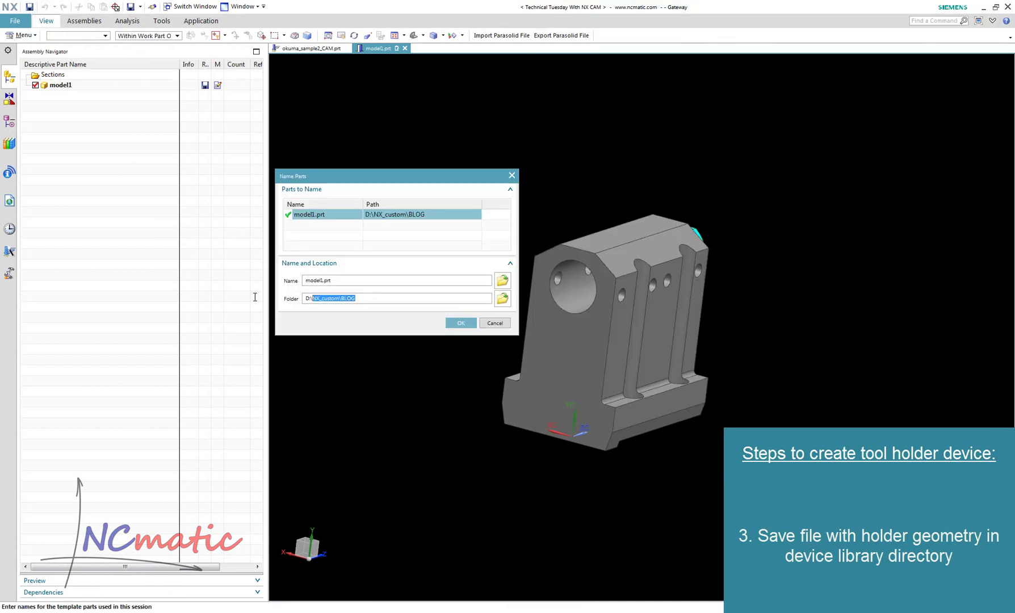
{"action": "key", "text": "ctrl+v"}
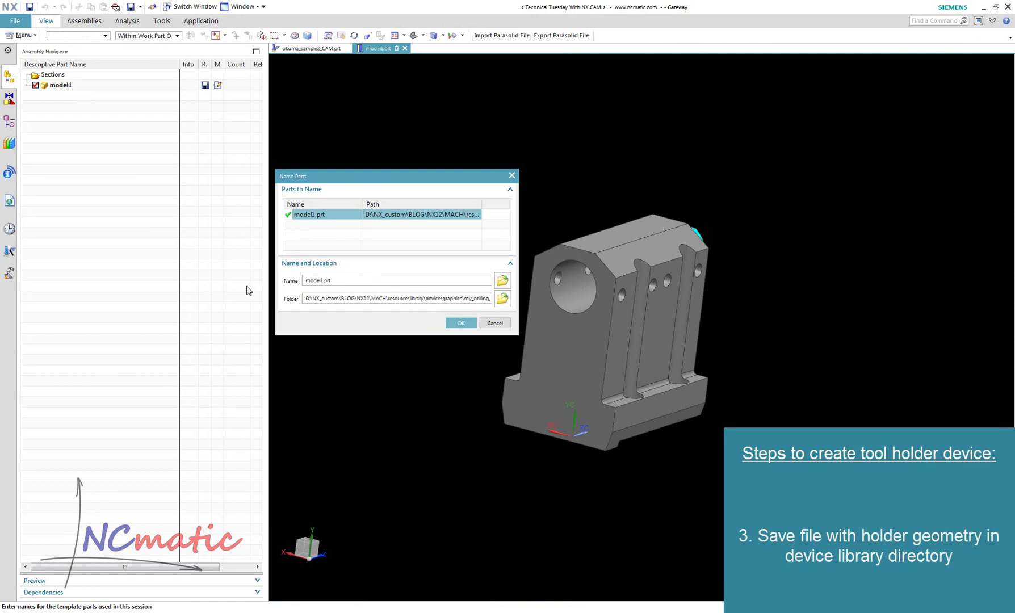
{"action": "left_click", "coordinate": [459, 323]}
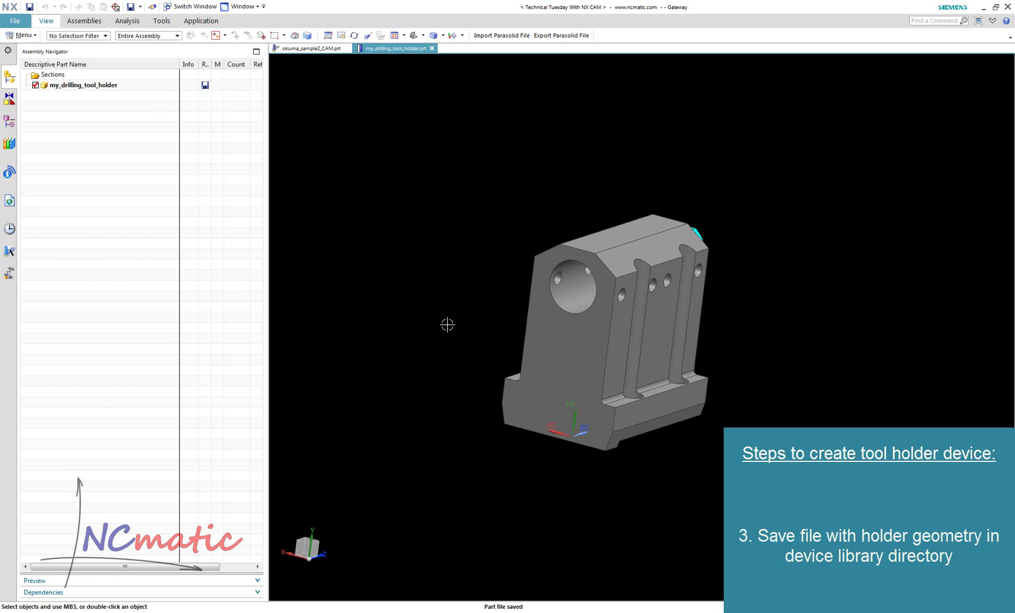
Step: Create a new Blank-template component named my_drilling_tool_holder_geo containing both solid bodies of the holder
{"action": "left_click", "coordinate": [84, 21]}
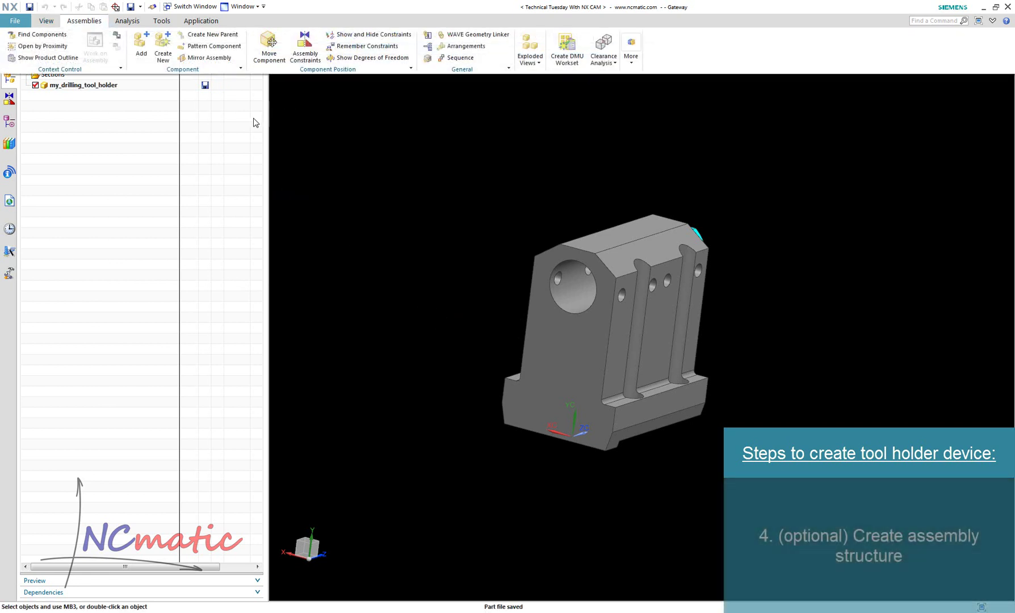
{"action": "left_click", "coordinate": [163, 48]}
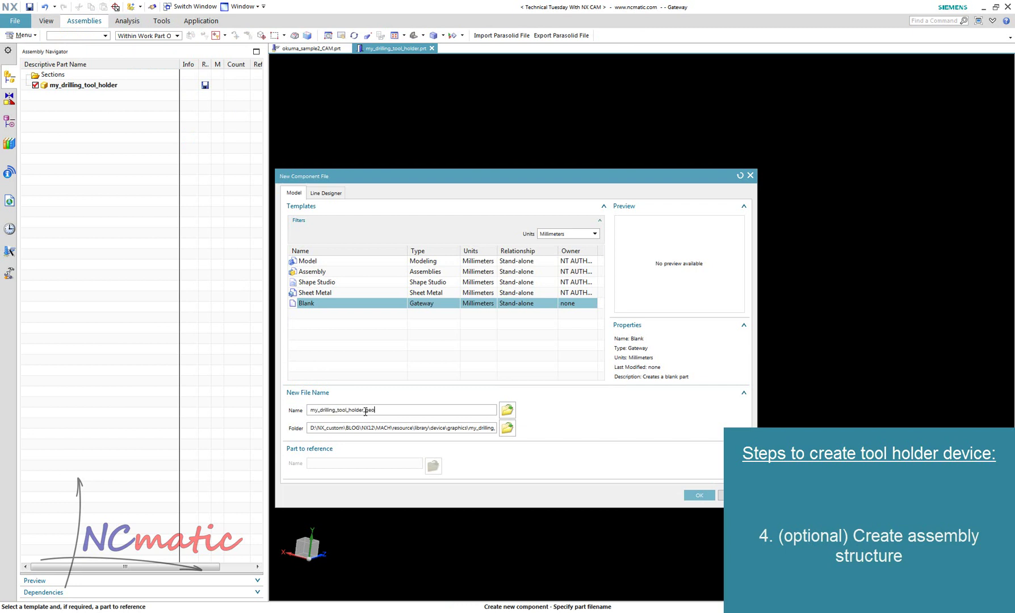
{"action": "left_click", "coordinate": [699, 495]}
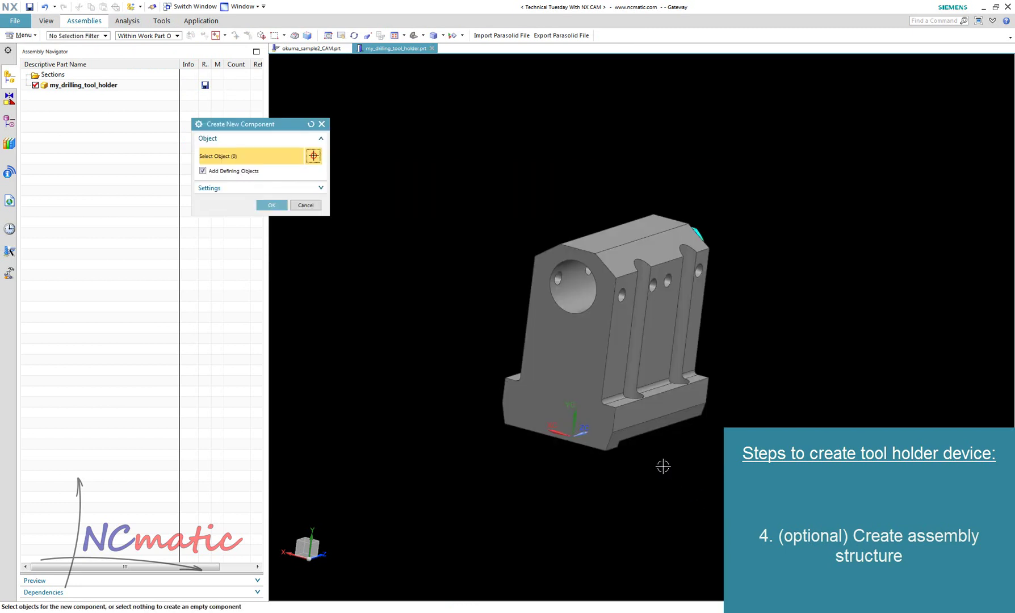
{"action": "left_click", "coordinate": [600, 294]}
{"action": "middle_click_drag", "start_coordinate": [600, 294], "coordinate": [690, 244]}
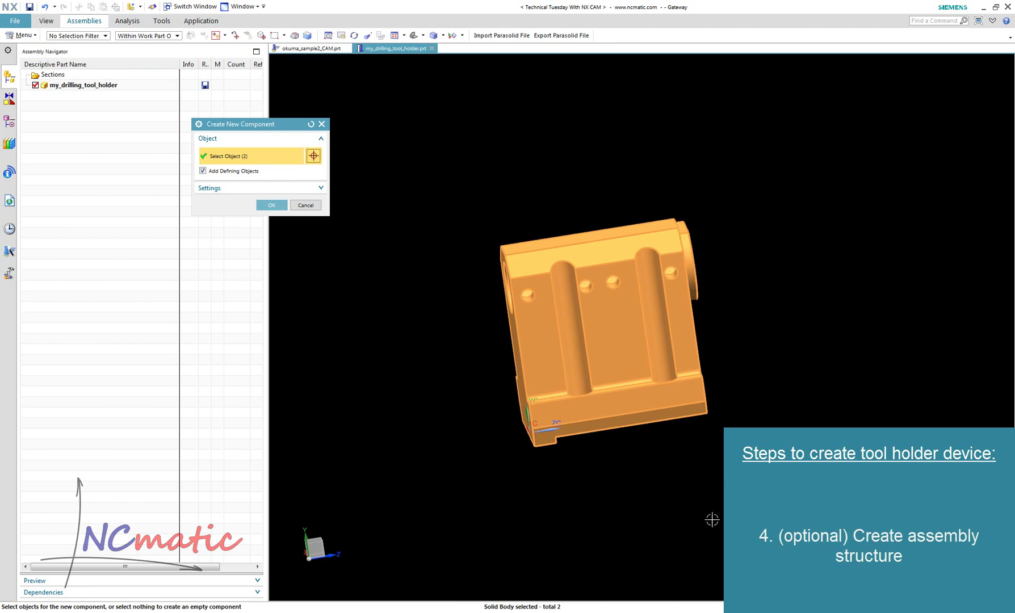
{"action": "middle_click_drag", "start_coordinate": [712, 519], "coordinate": [352, 307]}
{"action": "left_click", "coordinate": [272, 205]}
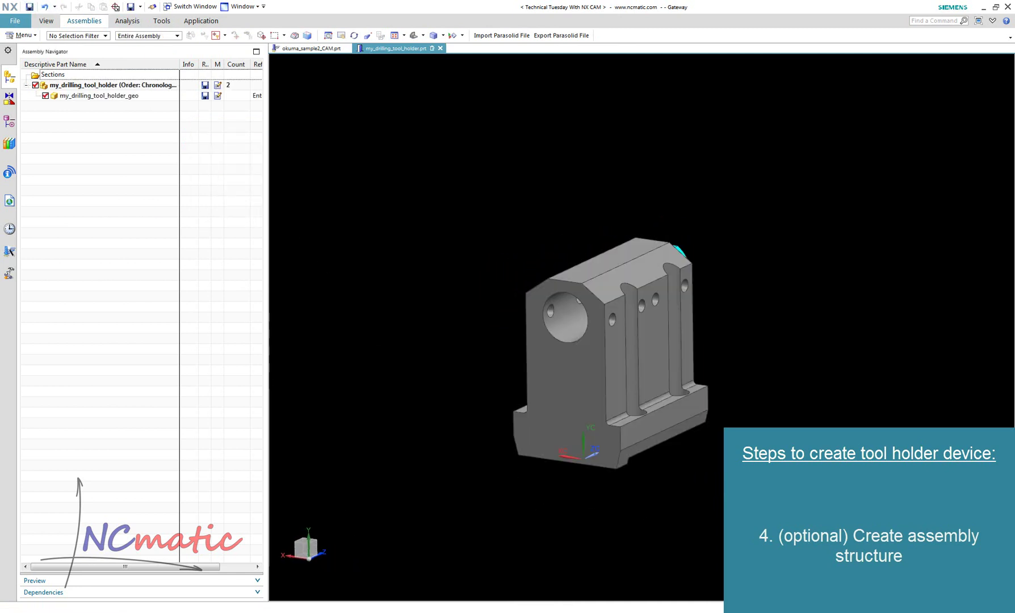
Step: Check the saved assembly and geometry part files in the my_drilling_tool_holder folder
{"action": "mouse_move", "coordinate": [276, 612]}
{"action": "left_click", "coordinate": [220, 572]}
{"action": "left_click", "coordinate": [742, 76]}
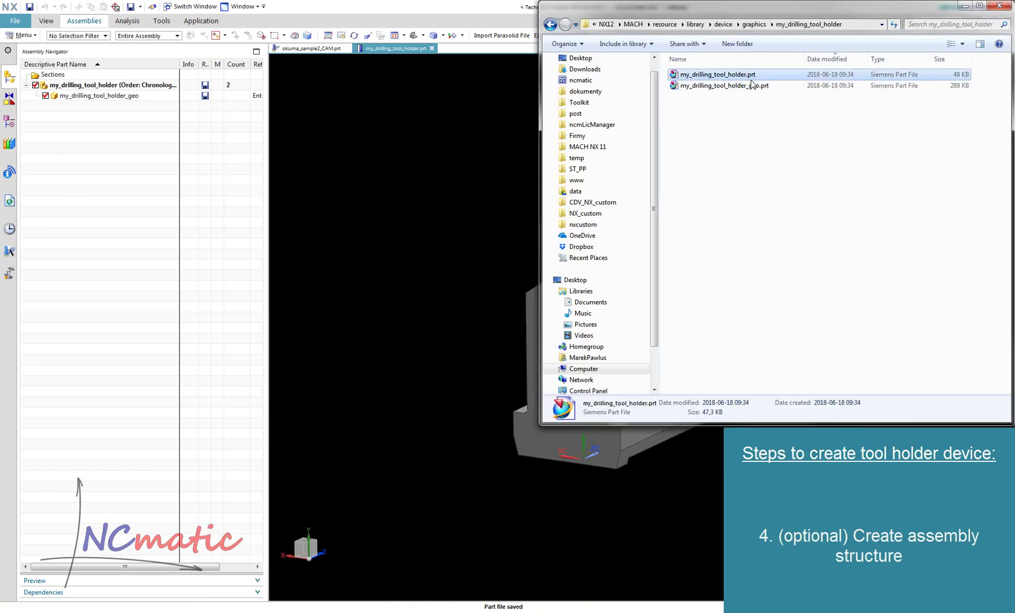
{"action": "left_click", "coordinate": [752, 86]}
{"action": "left_click", "coordinate": [746, 166]}
{"action": "left_click", "coordinate": [133, 350]}
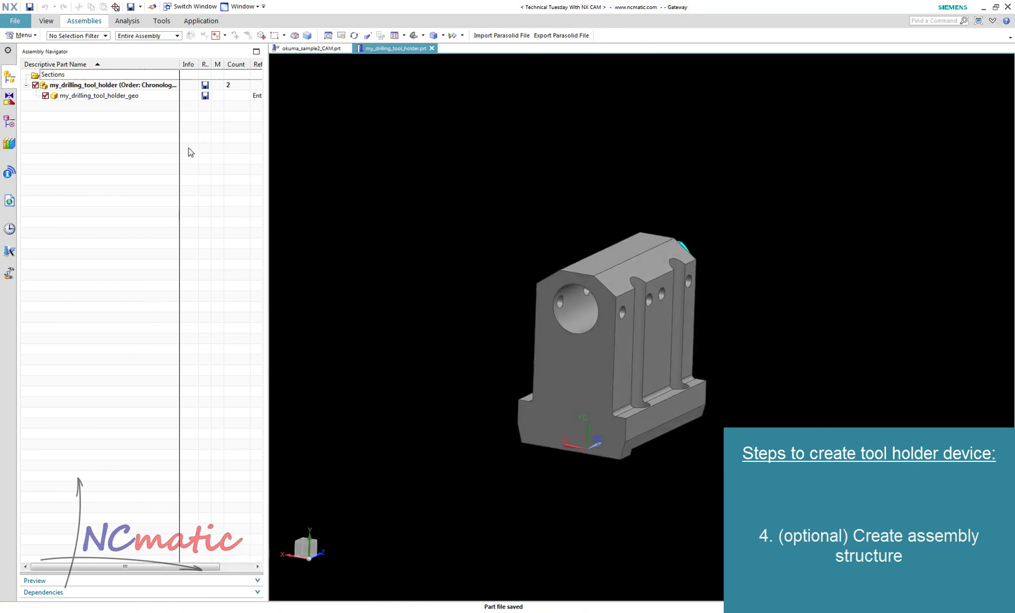
Step: Switch the holder assembly to the Machine Tool Builder application and show its machine tool structure
{"action": "left_click", "coordinate": [200, 21]}
{"action": "left_click", "coordinate": [366, 66]}
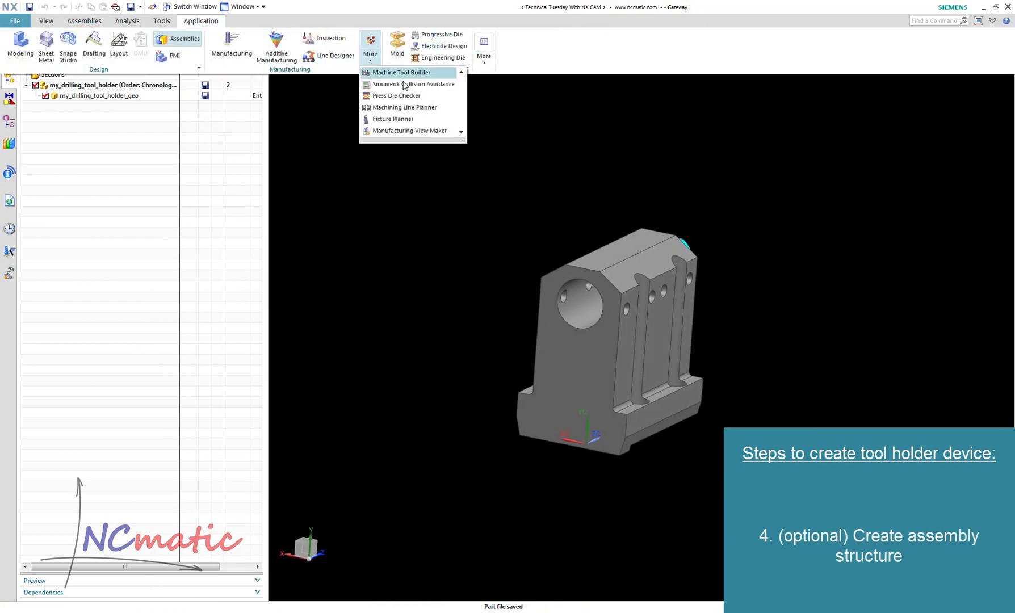
{"action": "left_click", "coordinate": [422, 74]}
{"action": "left_click", "coordinate": [9, 143]}
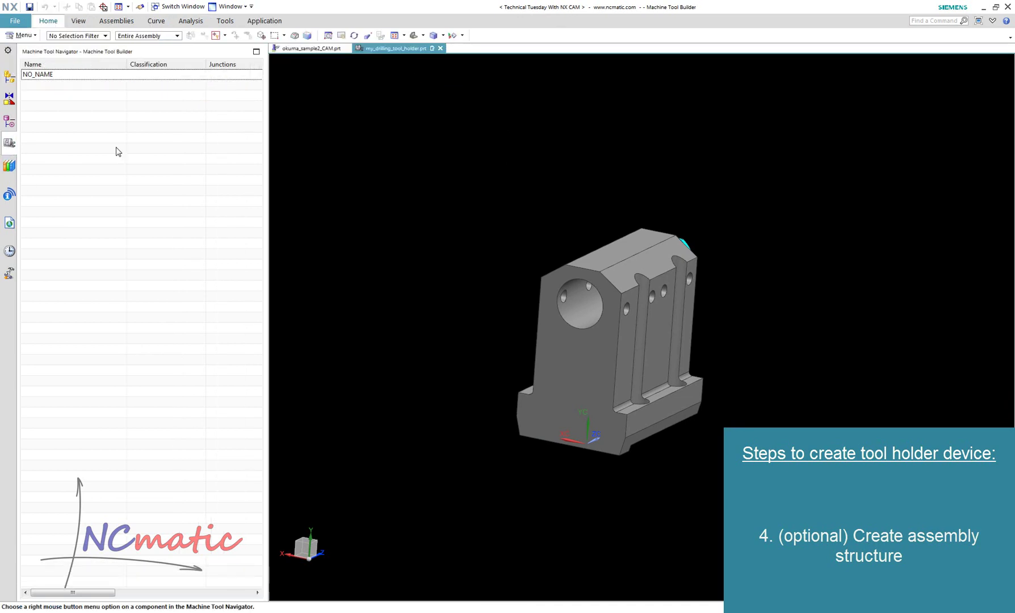
Step: Insert a machine component named my_drilling_tool_holder under NO_NAME, using the my_drilling_tool_holder_geo component as its geometry
{"action": "right_click", "coordinate": [122, 80]}
{"action": "mouse_move", "coordinate": [191, 95]}
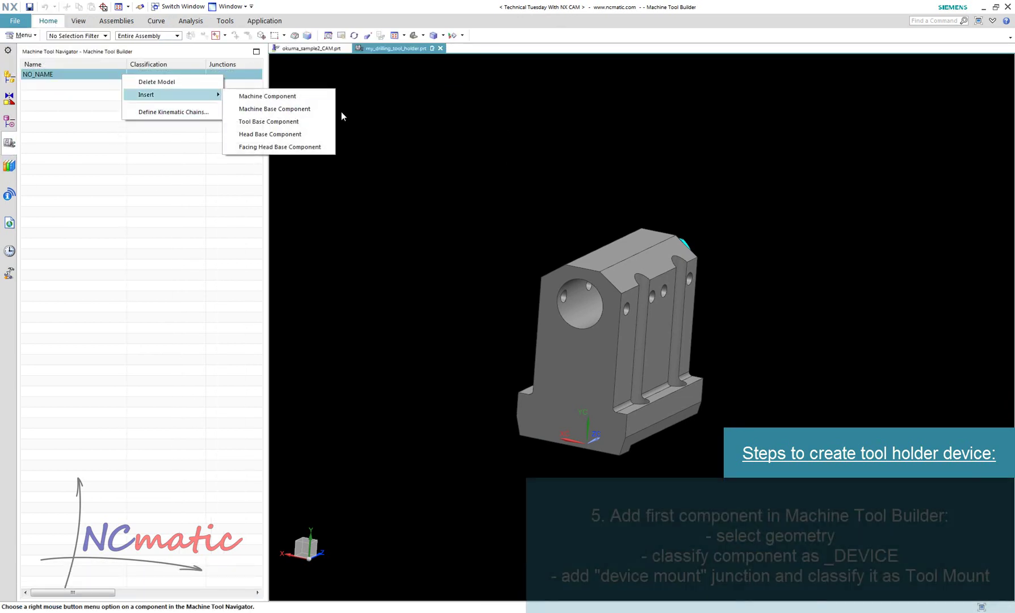
{"action": "left_click", "coordinate": [310, 98]}
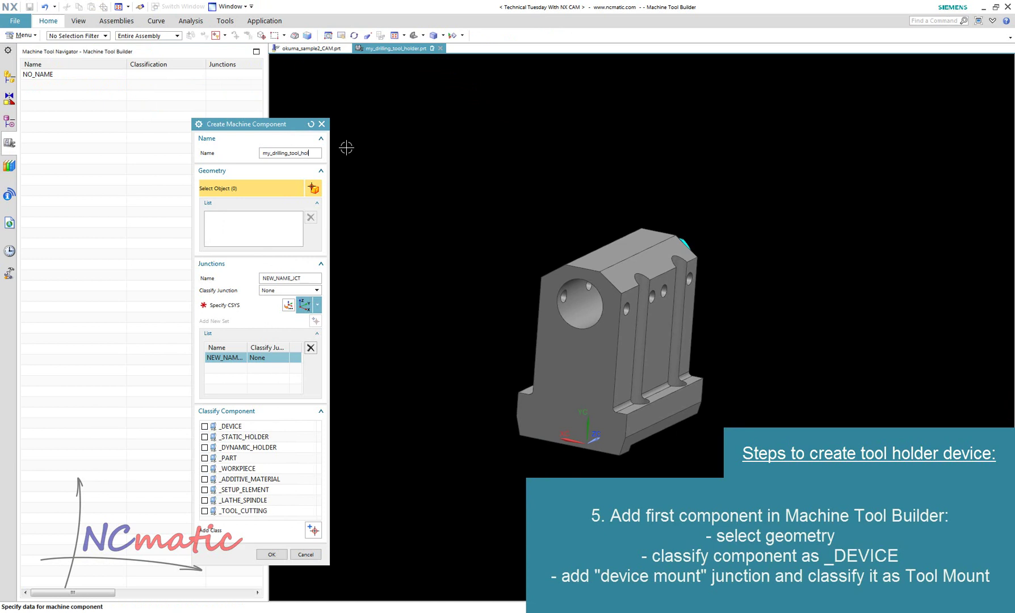
{"action": "middle_click_drag", "start_coordinate": [670, 262], "coordinate": [567, 270]}
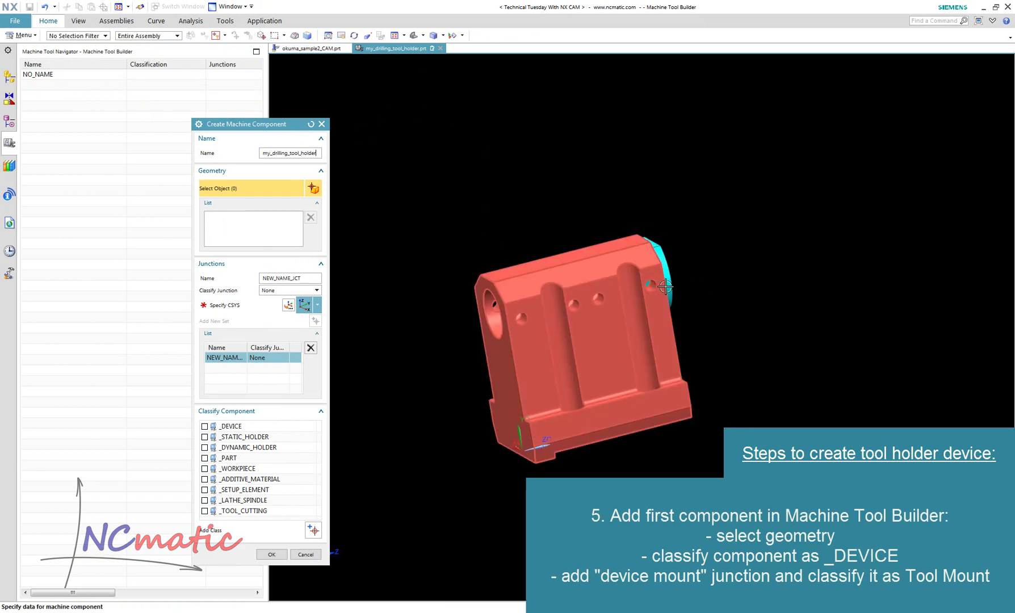
{"action": "left_click", "coordinate": [562, 273]}
{"action": "left_click", "coordinate": [637, 291]}
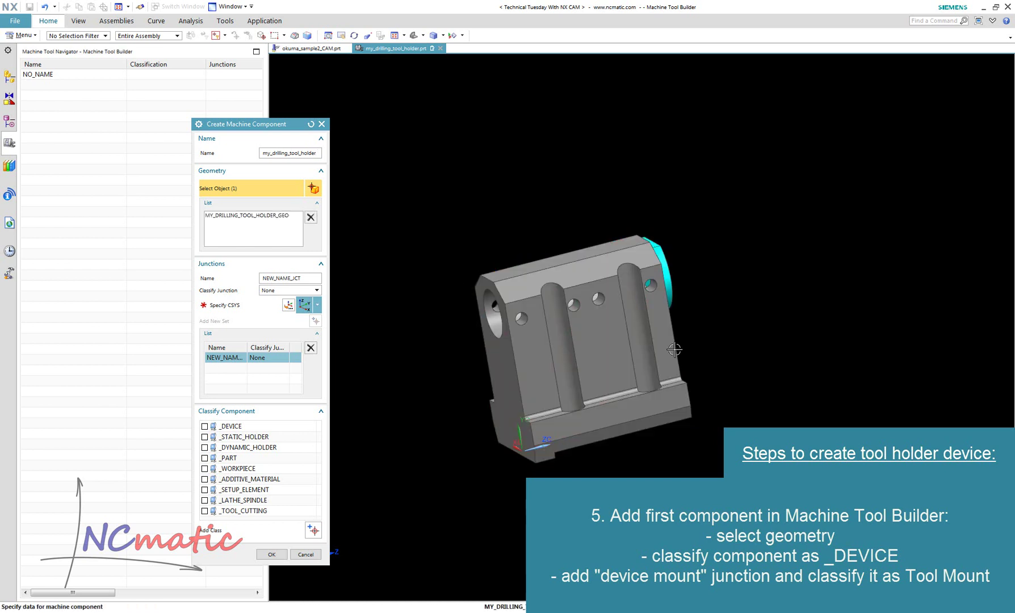
{"action": "middle_click_drag", "start_coordinate": [820, 408], "coordinate": [765, 413]}
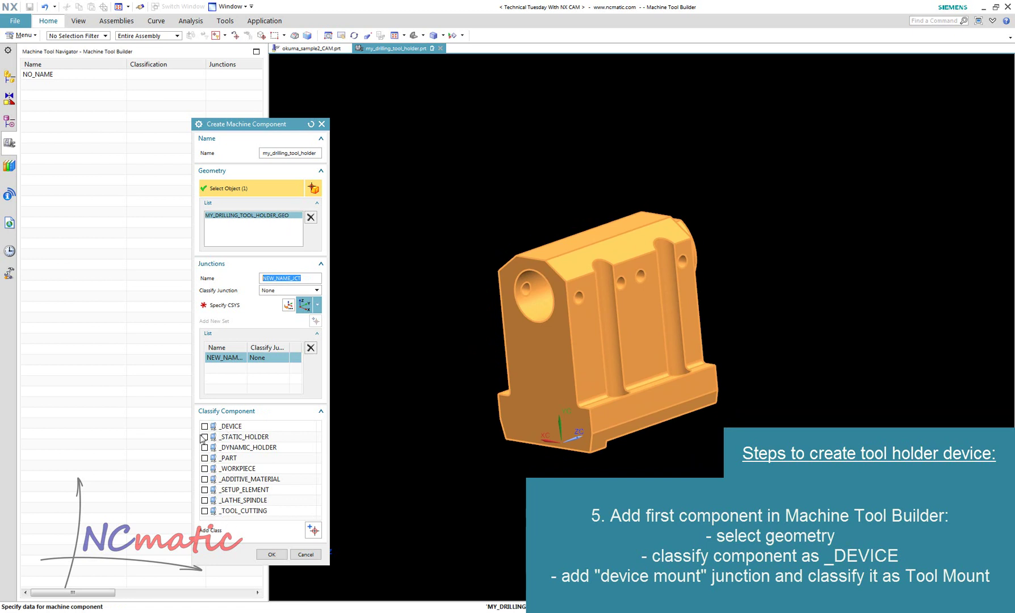
Step: Classify the machine component as _DEVICE and name its junction device_mount_jct
{"action": "left_click", "coordinate": [205, 427]}
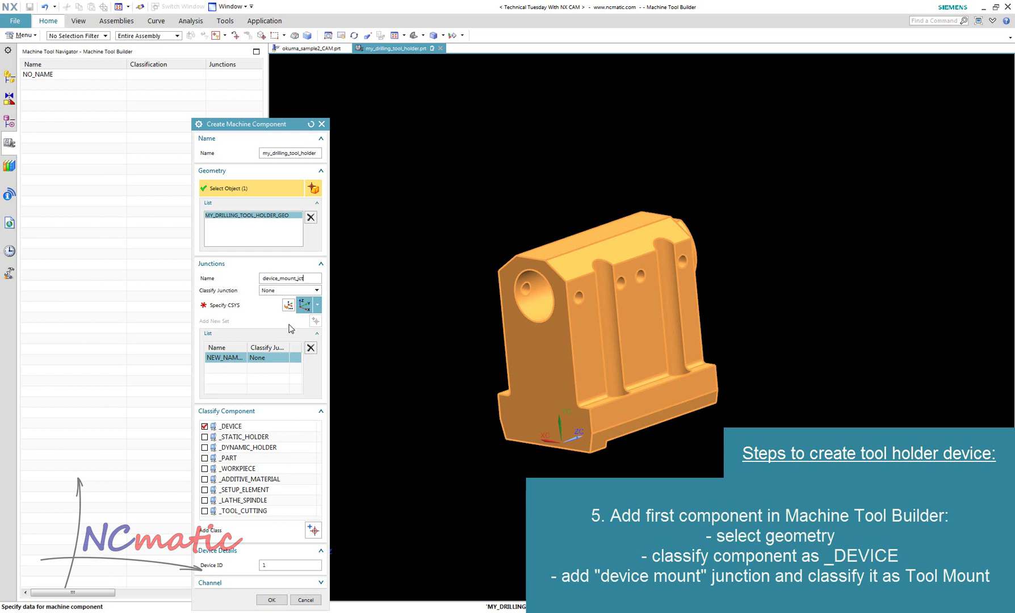
{"action": "left_click", "coordinate": [244, 309]}
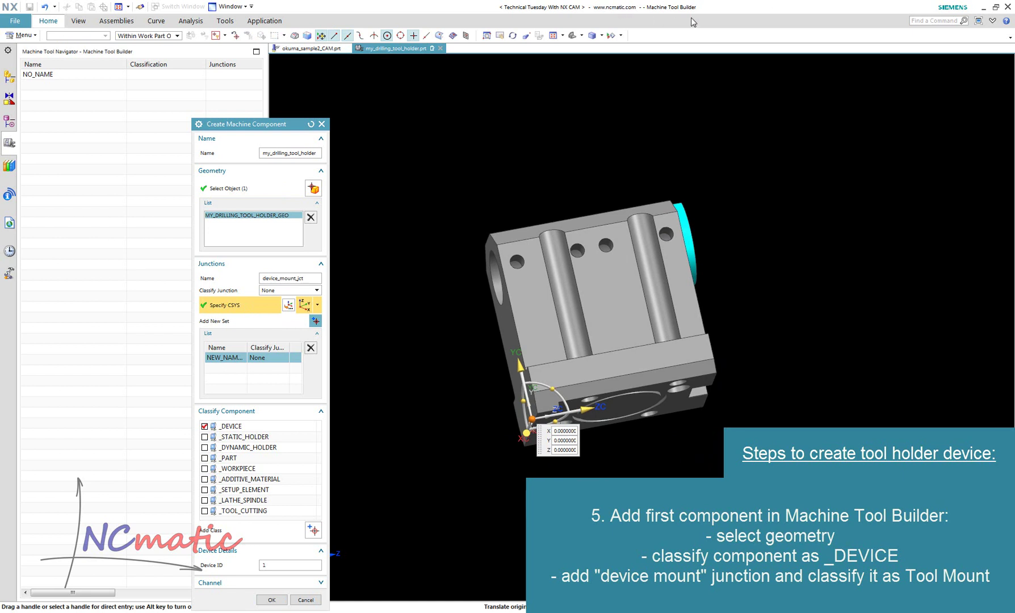
Step: Define the junction's CSYS by X-axis, Y-axis, Origin, with its origin at the centre of the circular recess in the holder's base
{"action": "left_click", "coordinate": [319, 307]}
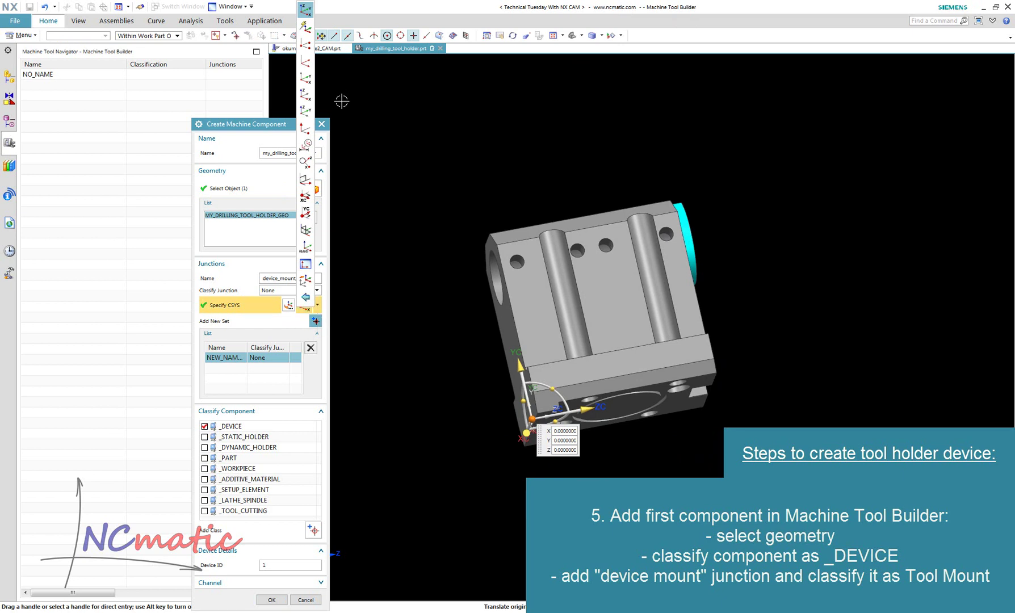
{"action": "left_click", "coordinate": [309, 83]}
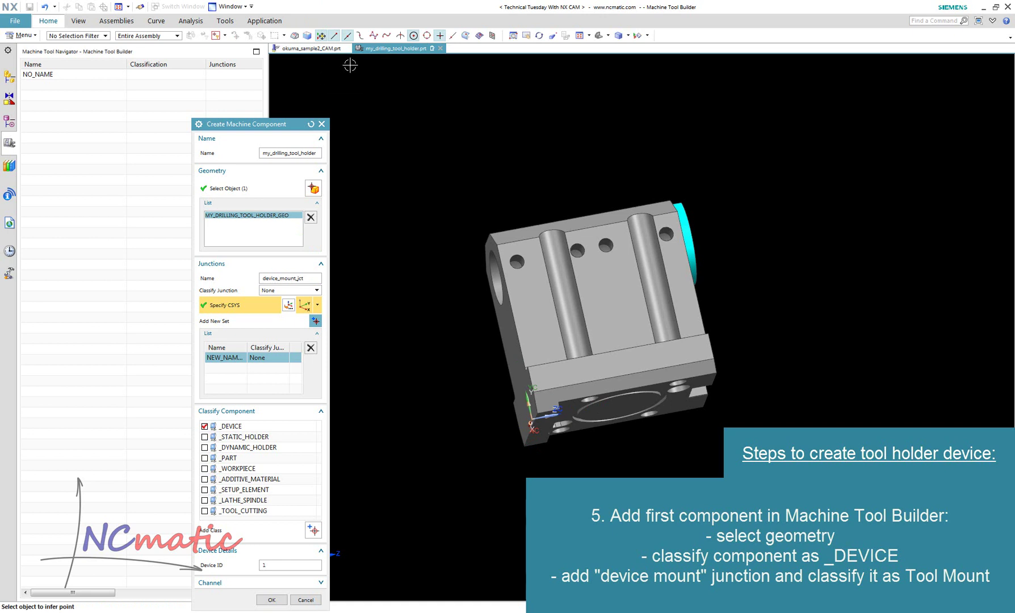
{"action": "left_click", "coordinate": [293, 307]}
{"action": "left_click", "coordinate": [306, 145]}
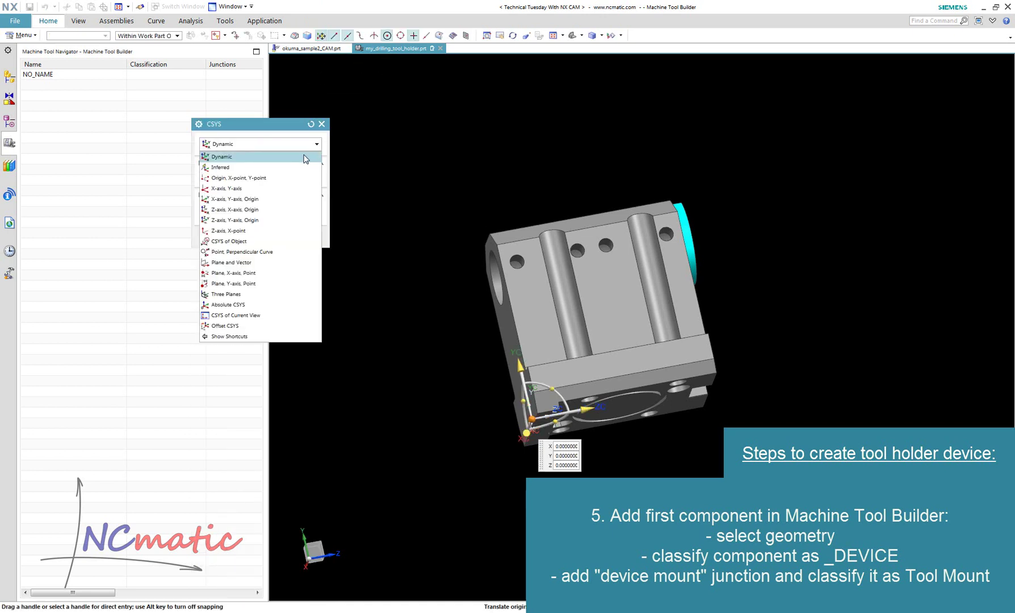
{"action": "left_click", "coordinate": [297, 199]}
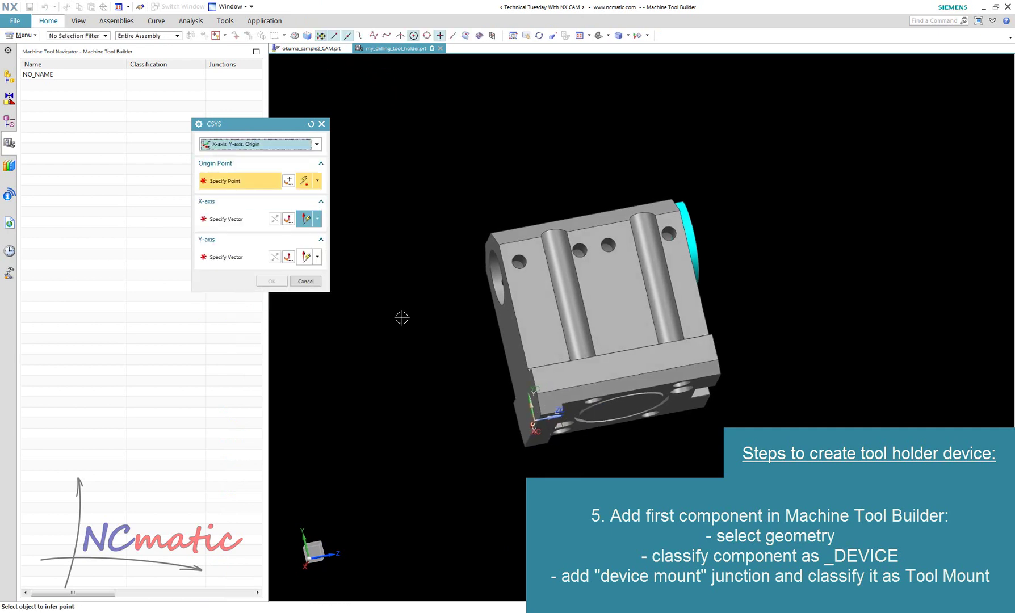
{"action": "middle_click_drag", "start_coordinate": [642, 459], "coordinate": [632, 438]}
{"action": "scroll", "coordinate": [613, 415], "scroll_direction": "up", "scroll_amount": 5}
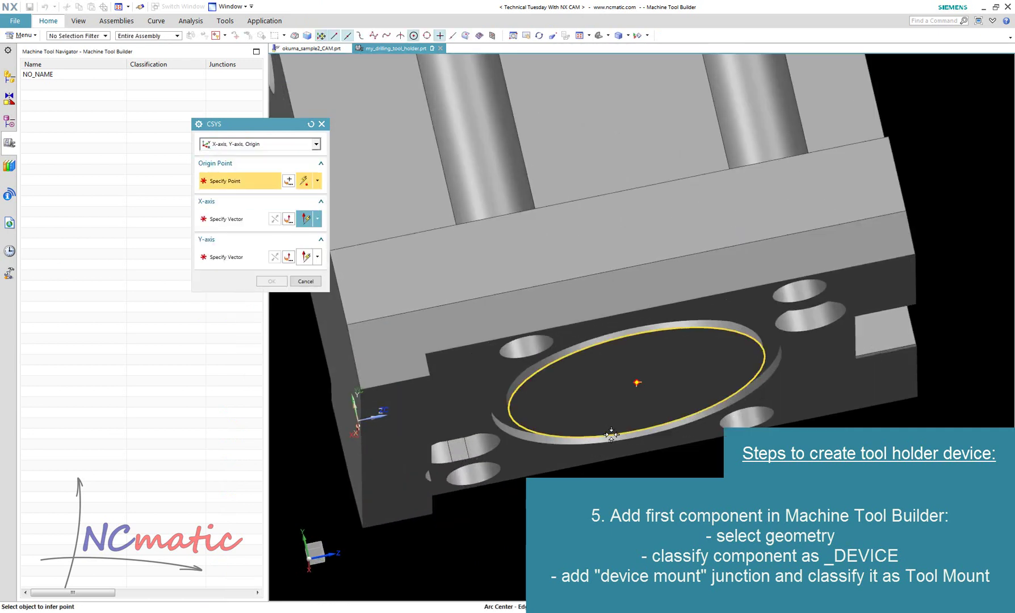
{"action": "left_click", "coordinate": [611, 434]}
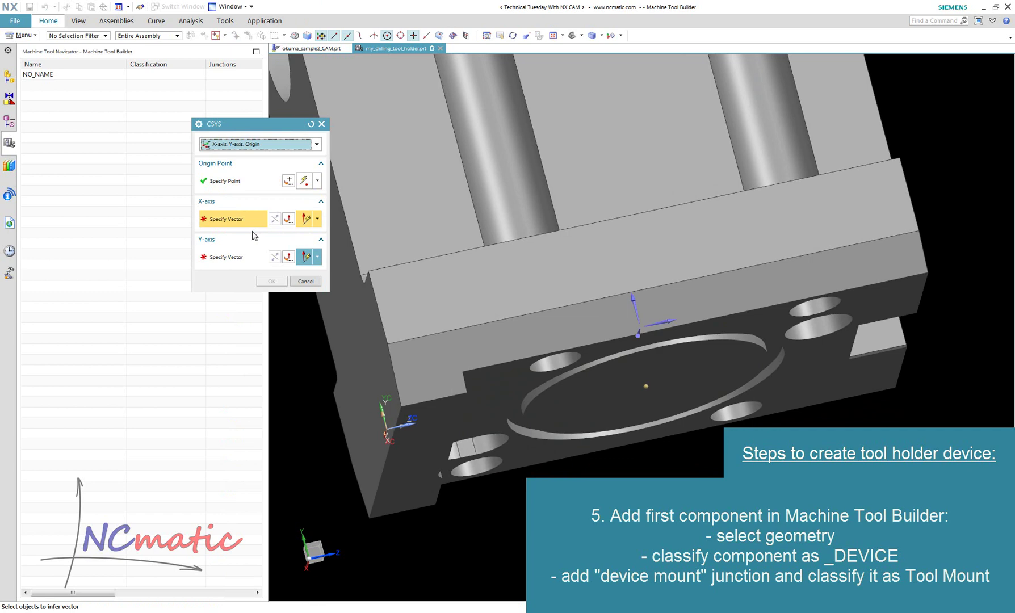
Step: Point the junction's X-axis out of the base face and its Y-axis along the holder's length, and create the machine component
{"action": "left_click", "coordinate": [648, 399]}
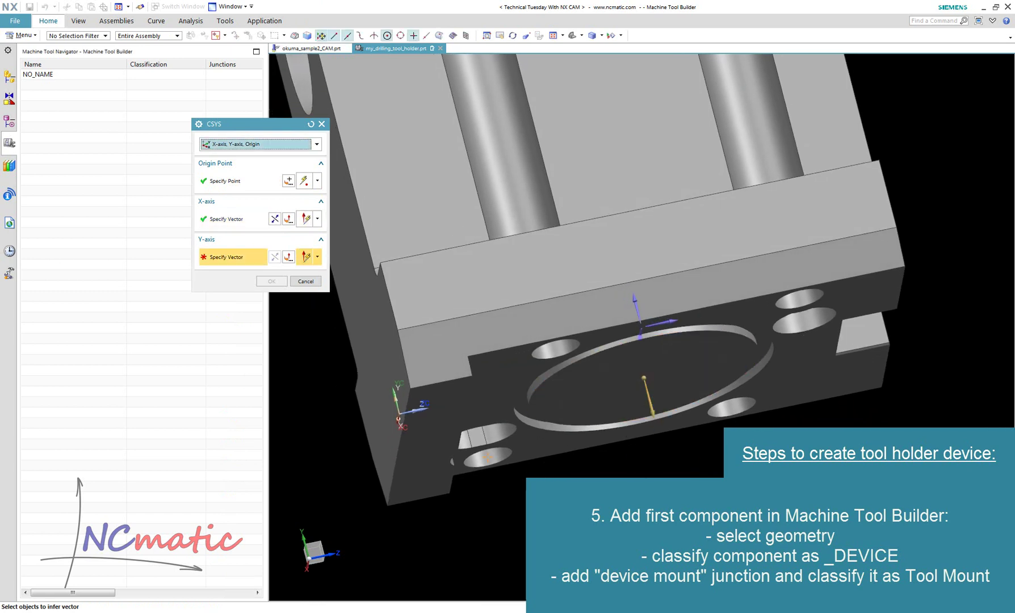
{"action": "middle_click_drag", "start_coordinate": [487, 457], "coordinate": [495, 479]}
{"action": "scroll", "coordinate": [500, 477], "scroll_direction": "down", "scroll_amount": 3}
{"action": "middle_click_drag", "start_coordinate": [812, 204], "coordinate": [277, 368]}
{"action": "left_click", "coordinate": [748, 267]}
{"action": "left_click", "coordinate": [272, 281]}
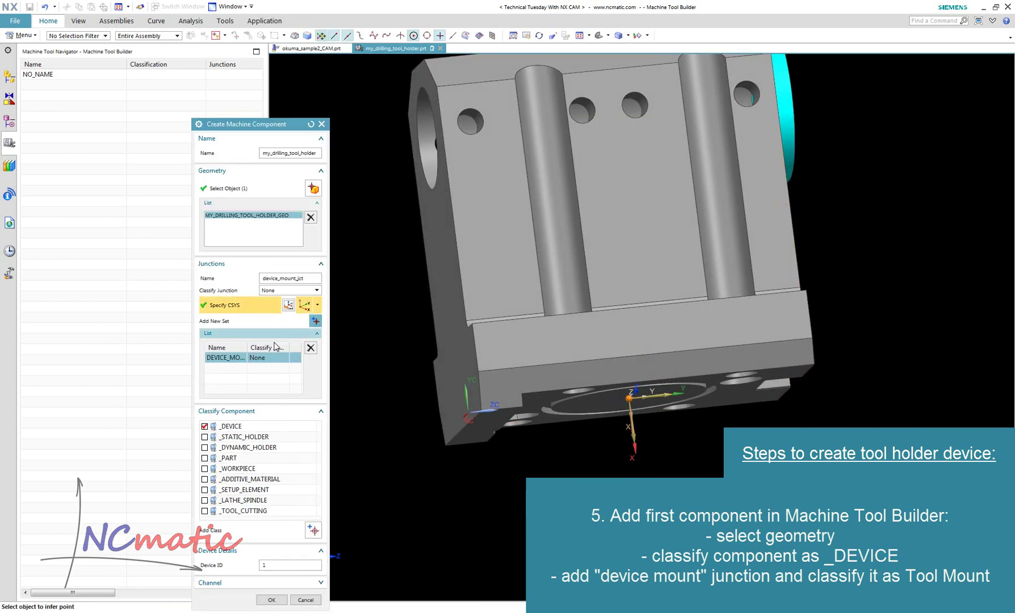
{"action": "left_click", "coordinate": [272, 600]}
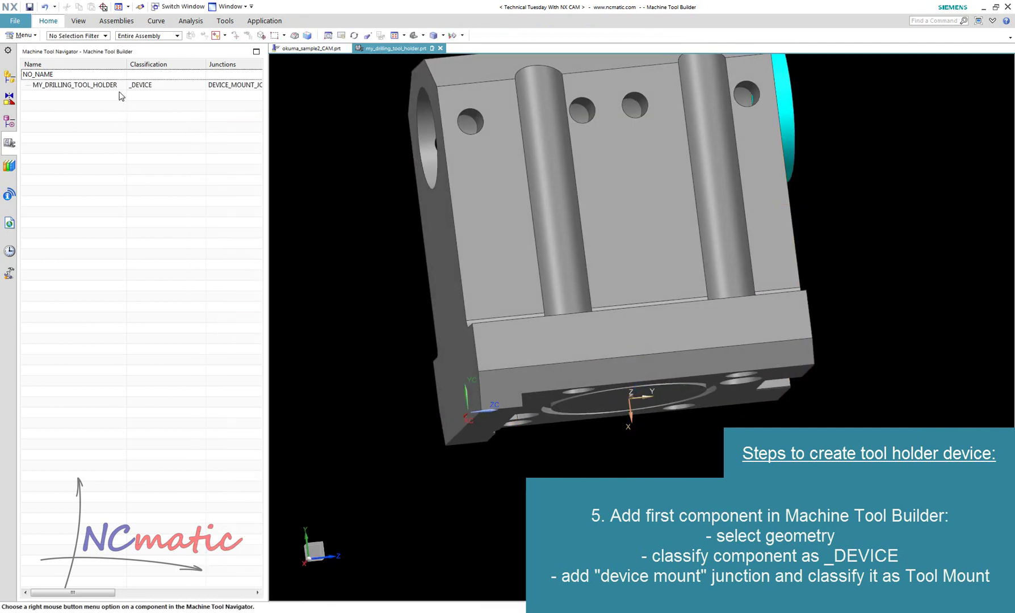
Step: Edit the MY_DRILLING_TOOL_HOLDER machine component and classify its DEVICE_MOUNT_JCT junction as Tool Mount
{"action": "right_click", "coordinate": [125, 86]}
{"action": "mouse_move", "coordinate": [164, 93]}
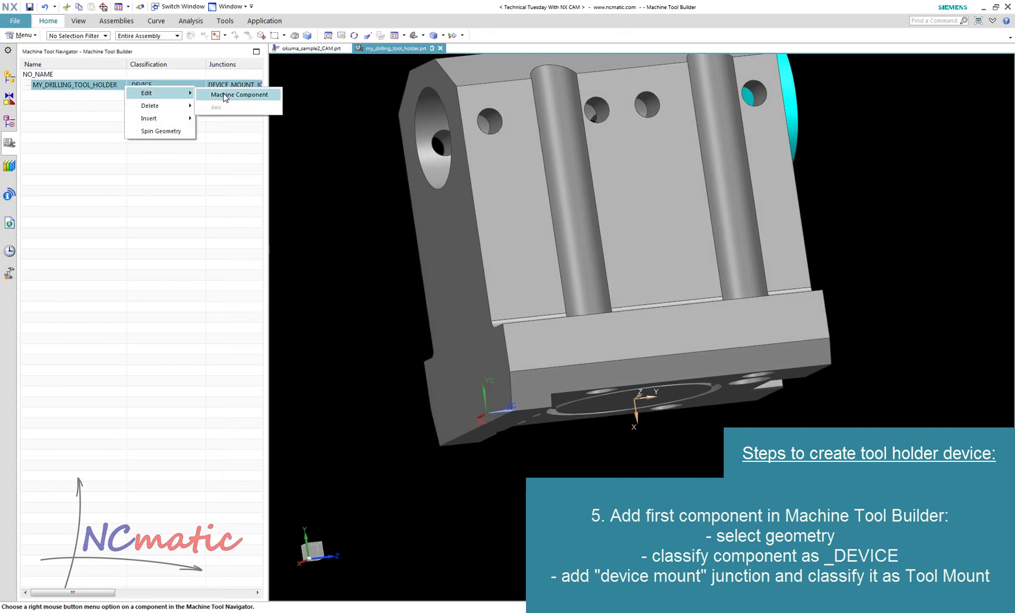
{"action": "left_click", "coordinate": [225, 96]}
{"action": "left_click", "coordinate": [304, 290]}
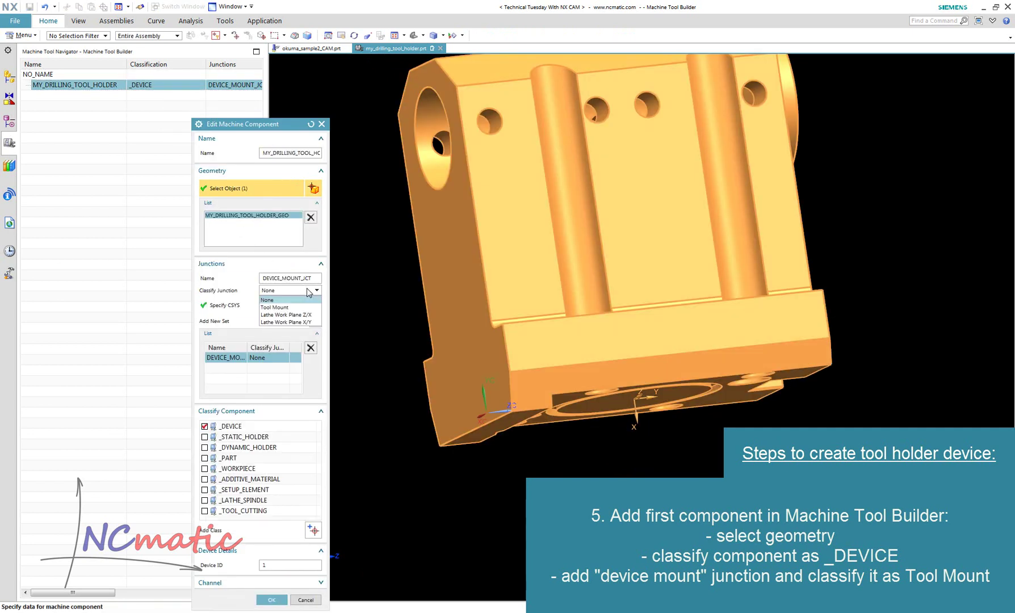
{"action": "left_click", "coordinate": [301, 306]}
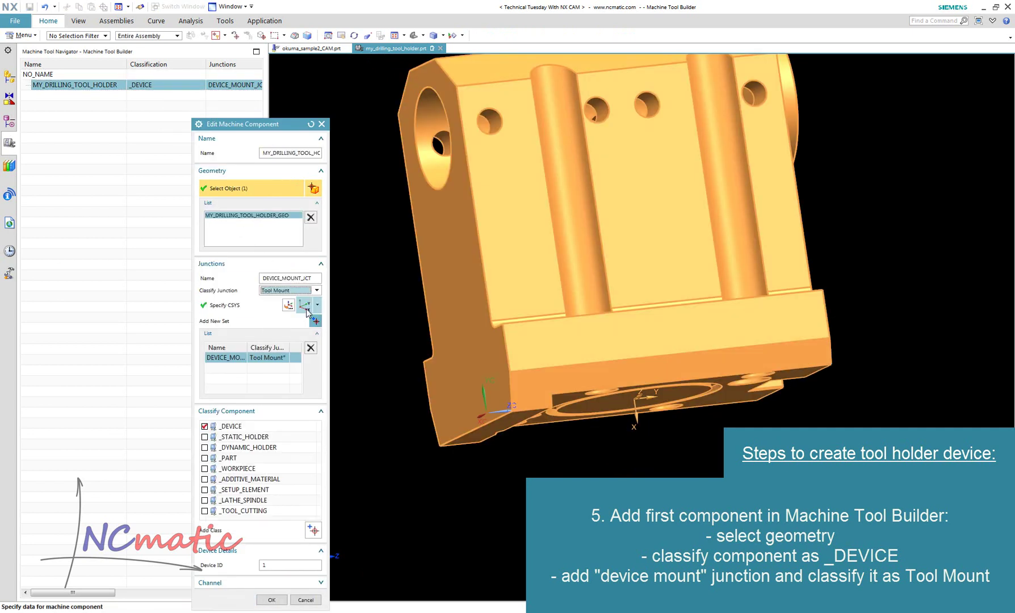
{"action": "left_click", "coordinate": [272, 600]}
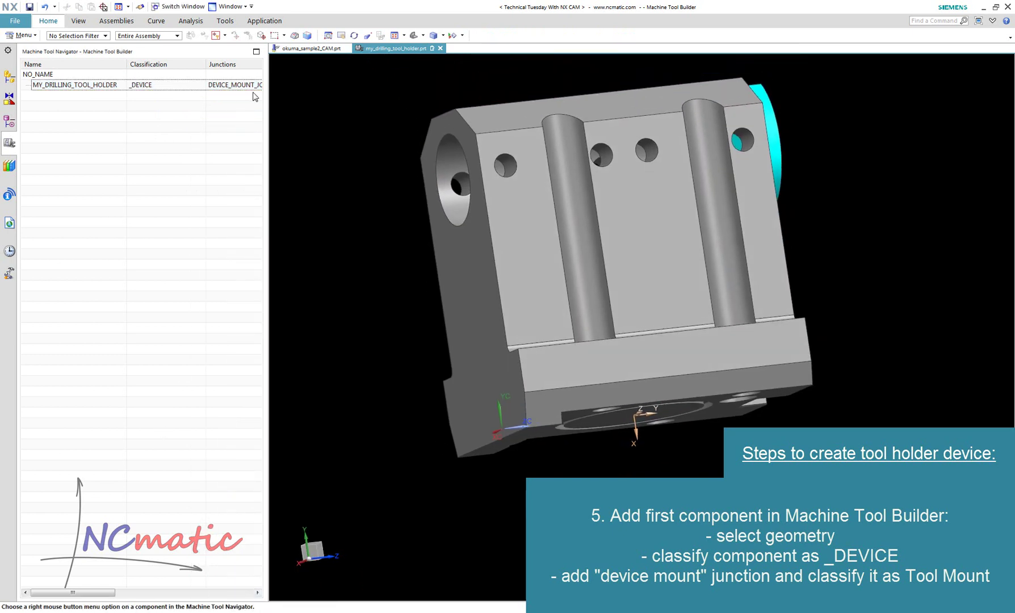
{"action": "left_click_drag", "start_coordinate": [268, 95], "coordinate": [327, 111]}
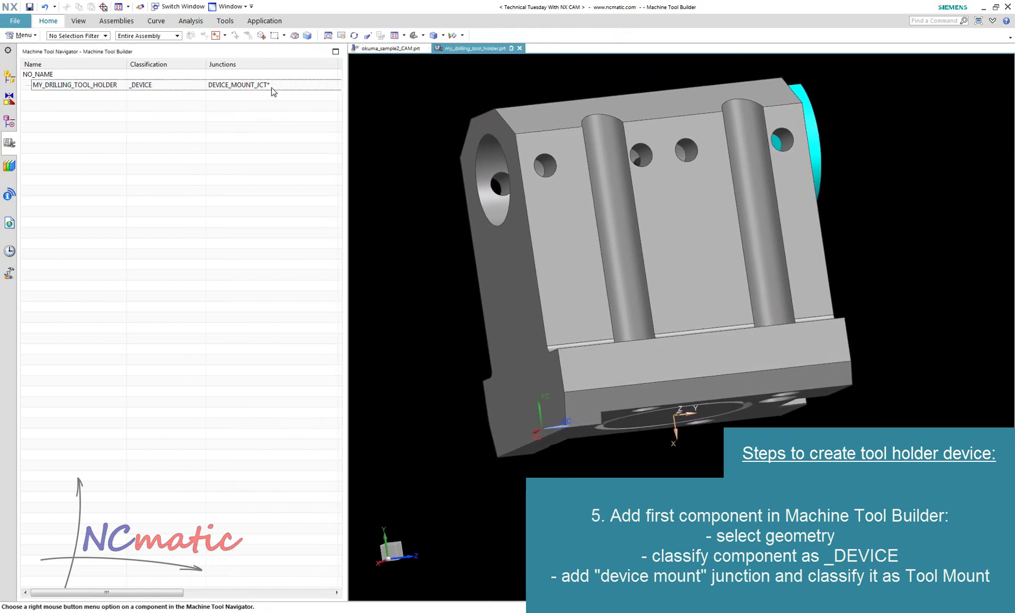
Step: Insert a machine component named my_holder_eample_2 under MY_DRILLING_TOOL_HOLDER and name its junction tmj
{"action": "right_click", "coordinate": [107, 86]}
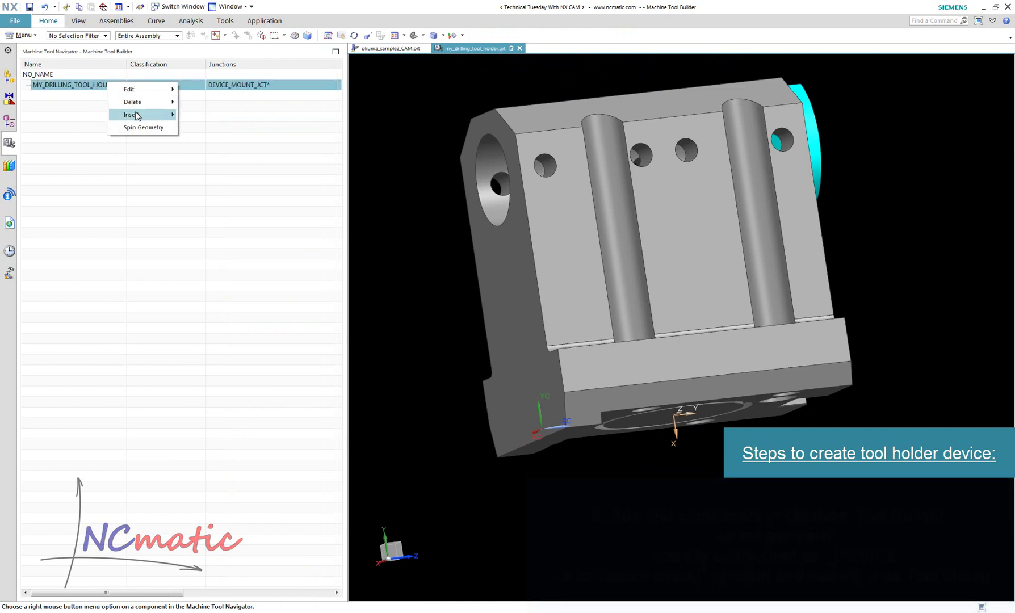
{"action": "mouse_move", "coordinate": [142, 112]}
{"action": "left_click", "coordinate": [235, 118]}
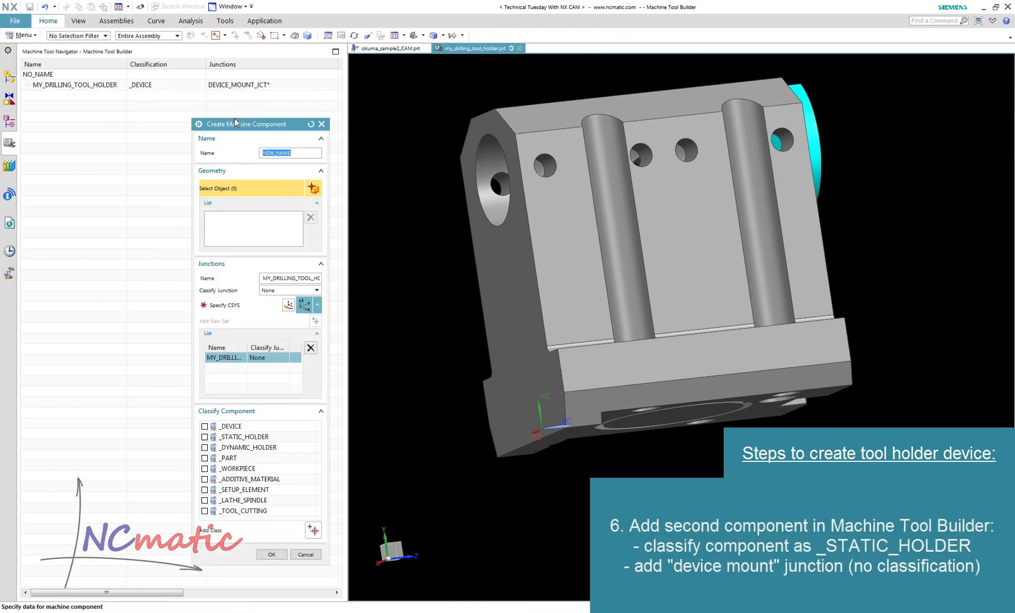
{"action": "type", "text": "my_holder_eample_2"}
{"action": "key", "text": "Tab"}
{"action": "double_click", "coordinate": [290, 281]}
Step: Define the tmj junction's CSYS by X-axis, Y-axis, Origin, with its origin at the centre of the holder's large bore
{"action": "left_click", "coordinate": [304, 305]}
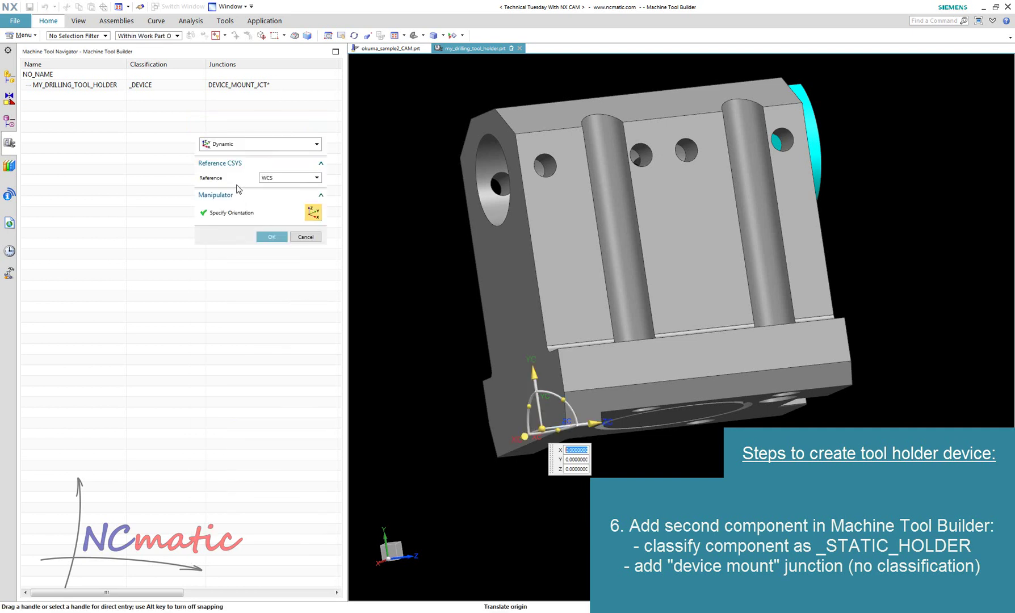
{"action": "left_click", "coordinate": [277, 146]}
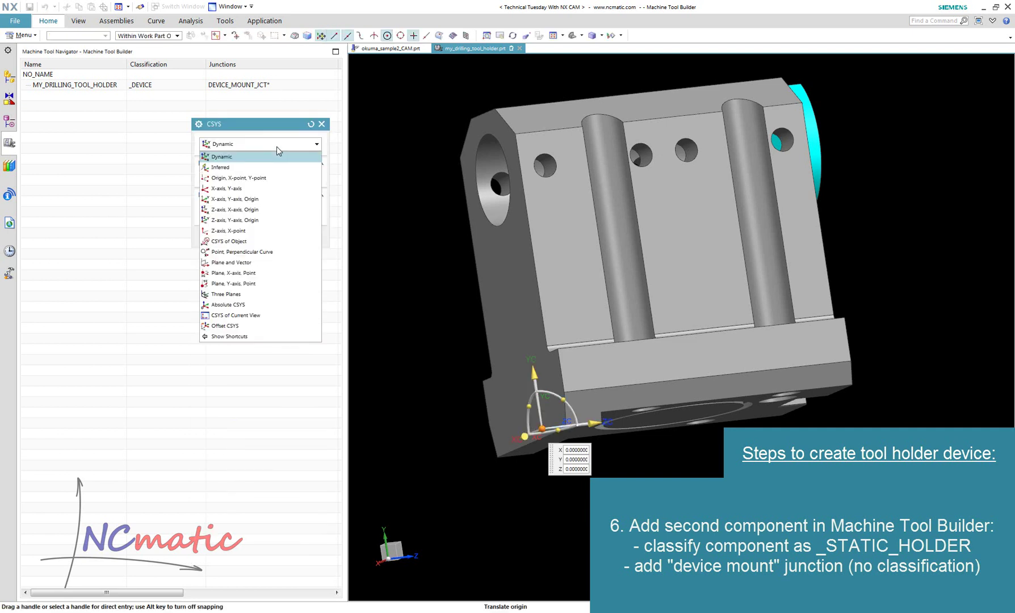
{"action": "left_click", "coordinate": [277, 198]}
{"action": "middle_click_drag", "start_coordinate": [363, 235], "coordinate": [435, 310]}
{"action": "left_click", "coordinate": [500, 183]}
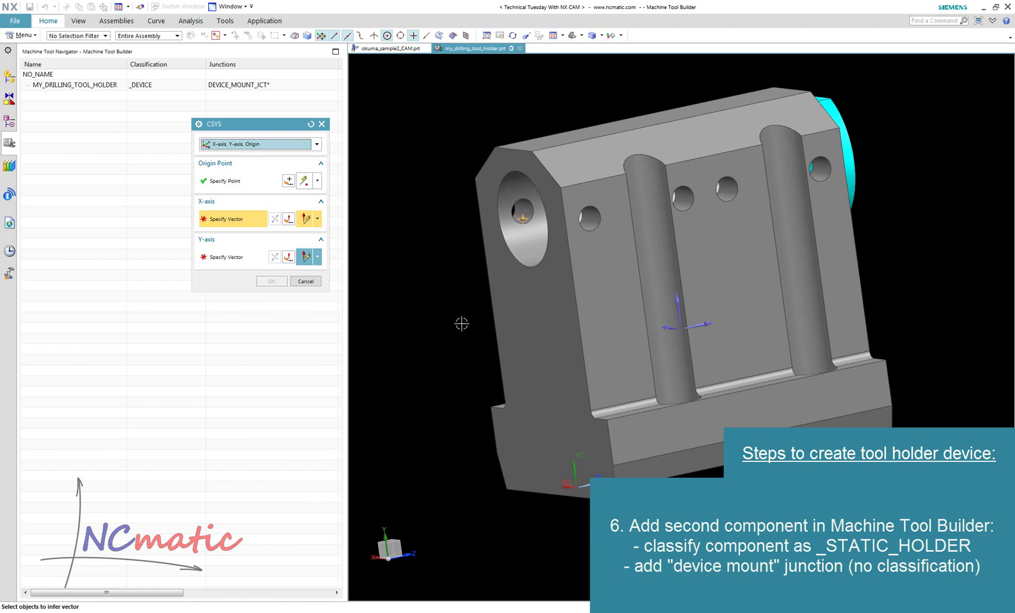
Step: Point the tmj junction's X-axis out of the round cyan face and its Y-axis out of the holder's flat top face
{"action": "middle_click_drag", "start_coordinate": [432, 267], "coordinate": [768, 198]}
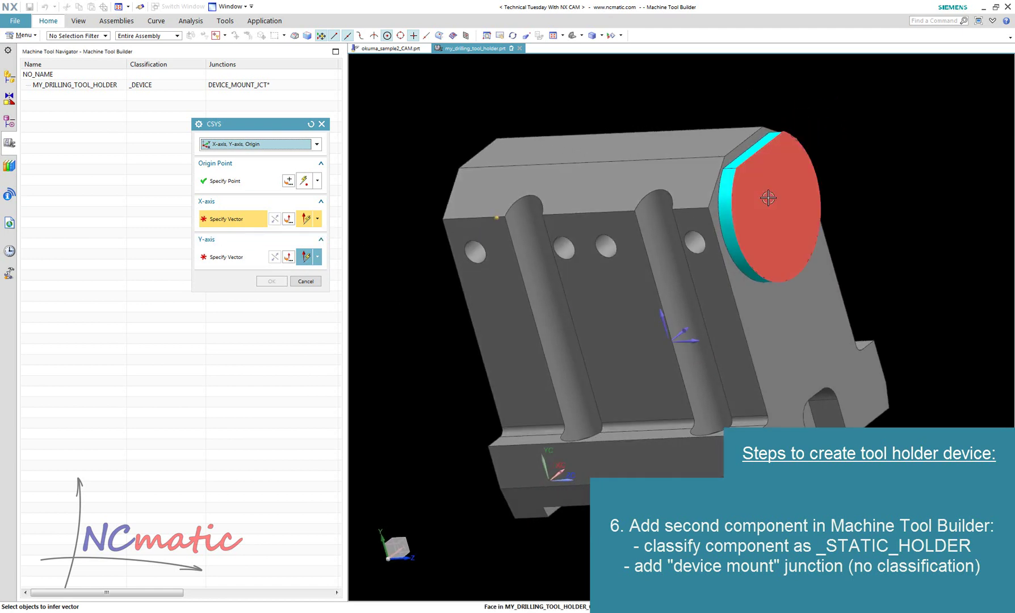
{"action": "left_click", "coordinate": [768, 198]}
{"action": "middle_click_drag", "start_coordinate": [462, 346], "coordinate": [320, 261]}
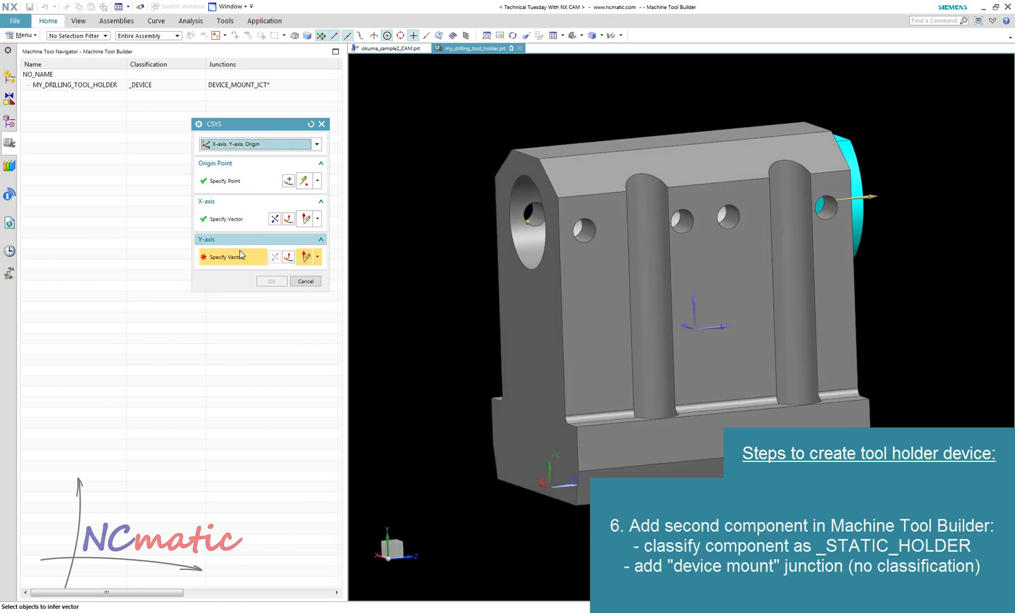
{"action": "middle_click_drag", "start_coordinate": [285, 332], "coordinate": [352, 392]}
{"action": "left_click", "coordinate": [621, 191]}
{"action": "middle_click_drag", "start_coordinate": [446, 135], "coordinate": [401, 178]}
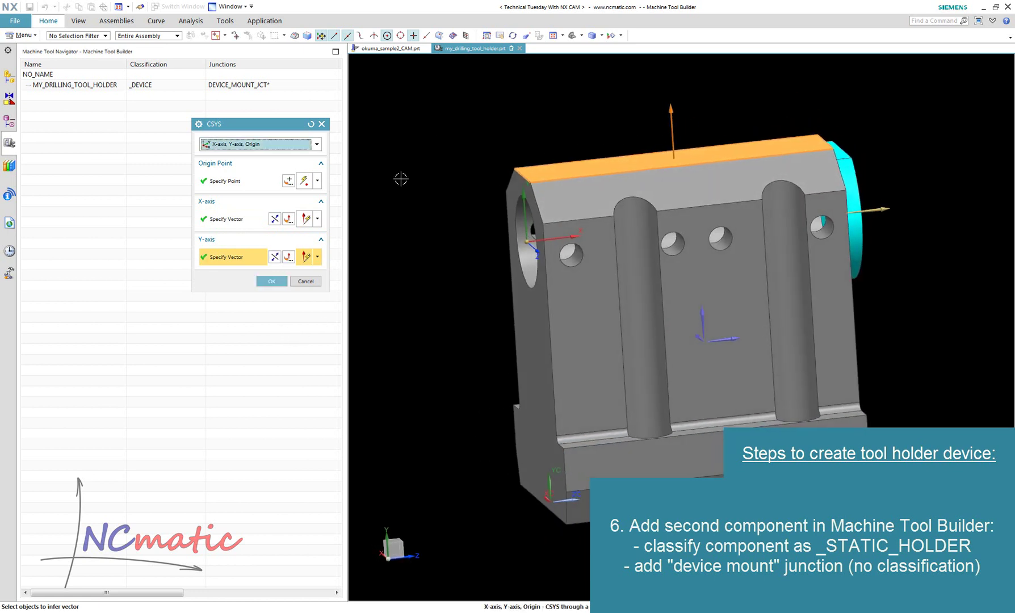
{"action": "left_click", "coordinate": [275, 285]}
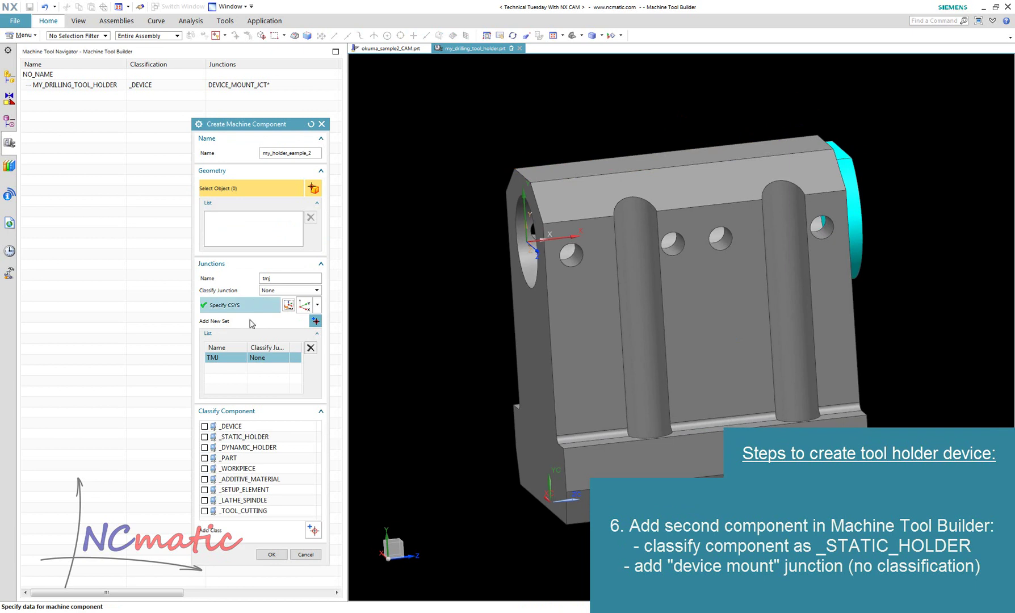
Step: Create the second machine component classified as _STATIC_HOLDER and save the part file
{"action": "left_click", "coordinate": [205, 437]}
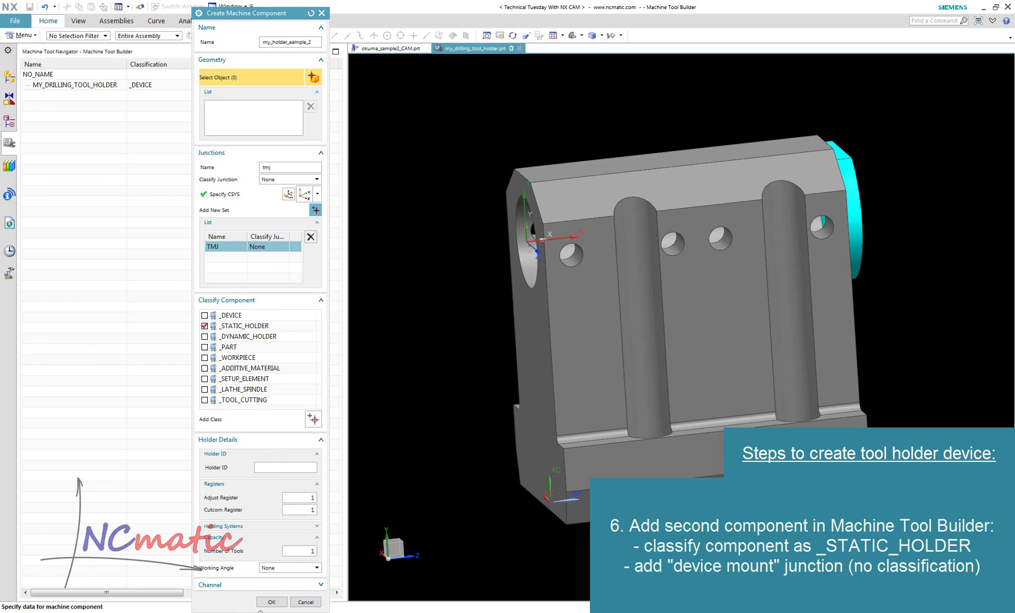
{"action": "left_click", "coordinate": [270, 602]}
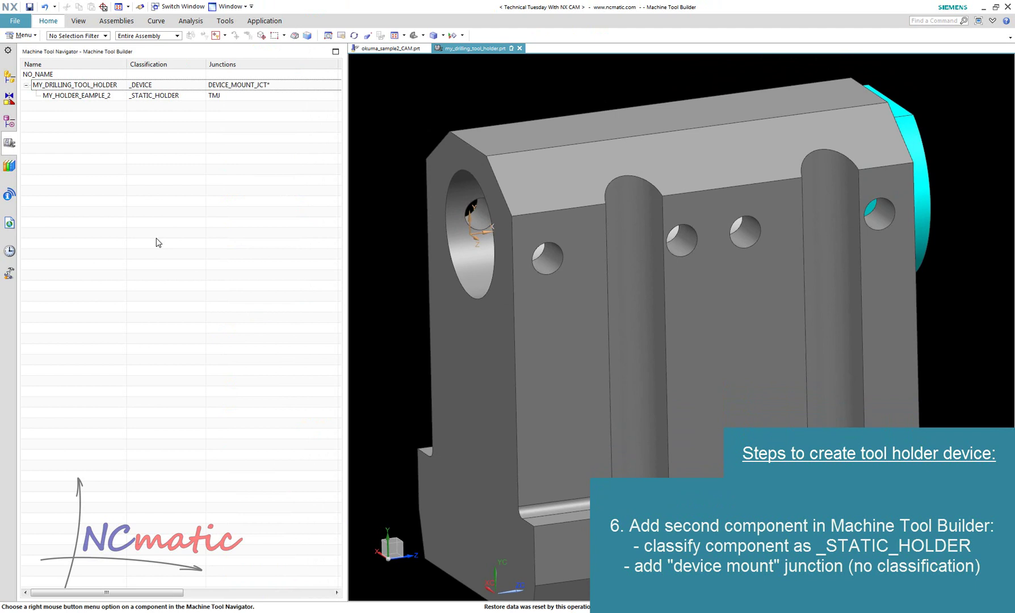
{"action": "left_click", "coordinate": [41, 26]}
{"action": "left_click", "coordinate": [78, 24]}
{"action": "left_click", "coordinate": [128, 170]}
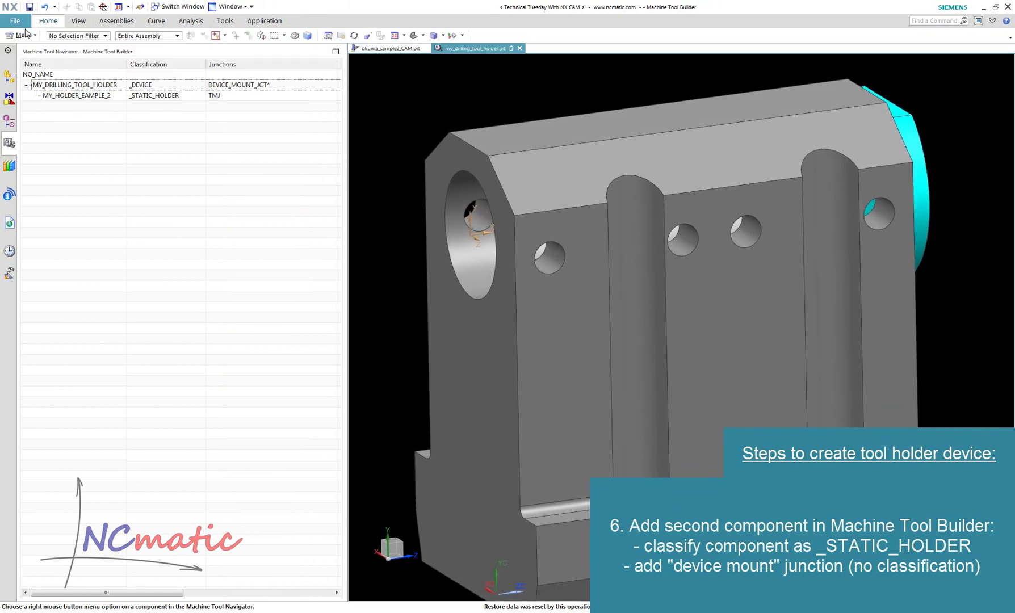
{"action": "left_click", "coordinate": [29, 10]}
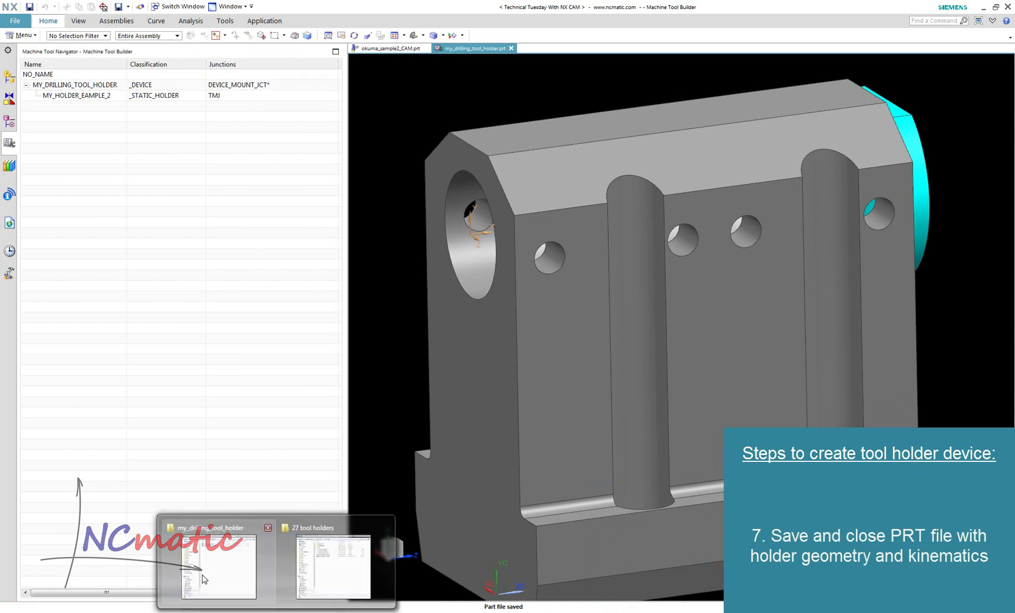
Step: Switch to the file explorer and open device_database.dat from the library's device\ascii folder
{"action": "left_click", "coordinate": [318, 559]}
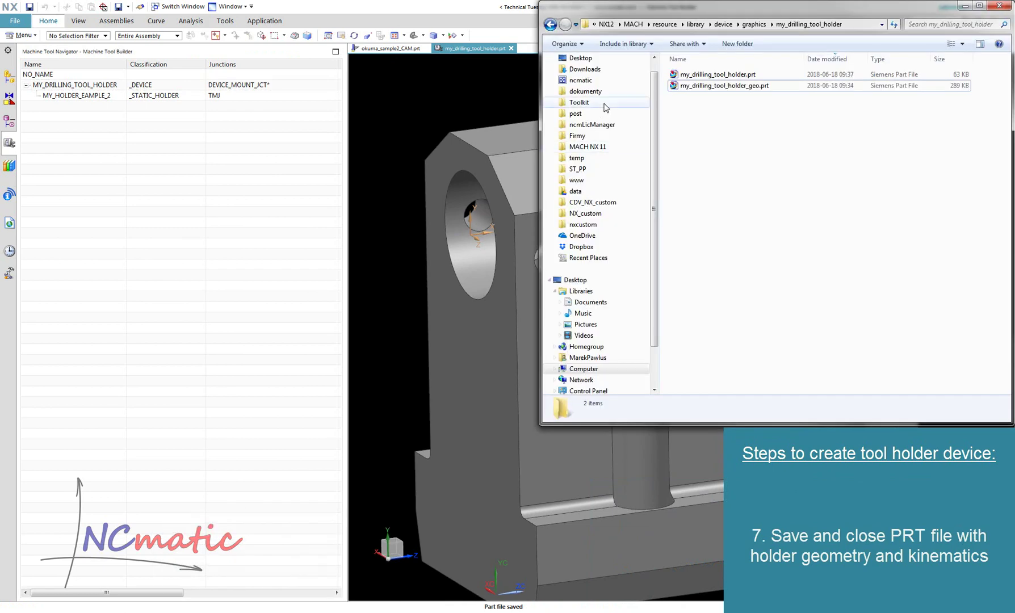
{"action": "left_click", "coordinate": [726, 26]}
{"action": "double_click", "coordinate": [718, 77]}
{"action": "double_click", "coordinate": [721, 97]}
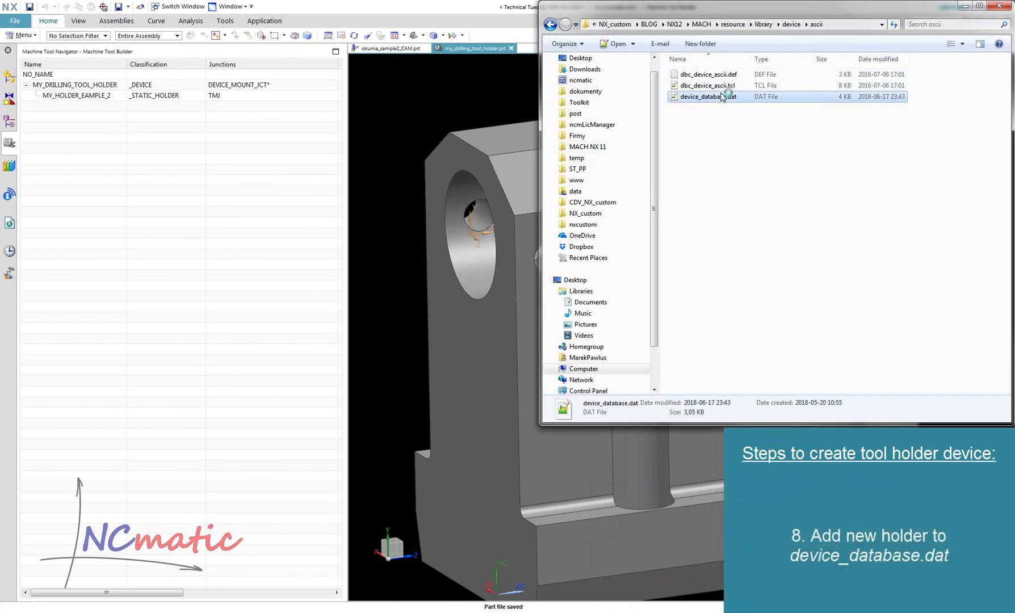
Step: Duplicate the my_lathe_tool_holder DATA line in the device database
{"action": "scroll", "coordinate": [738, 386], "scroll_direction": "down", "scroll_amount": 2}
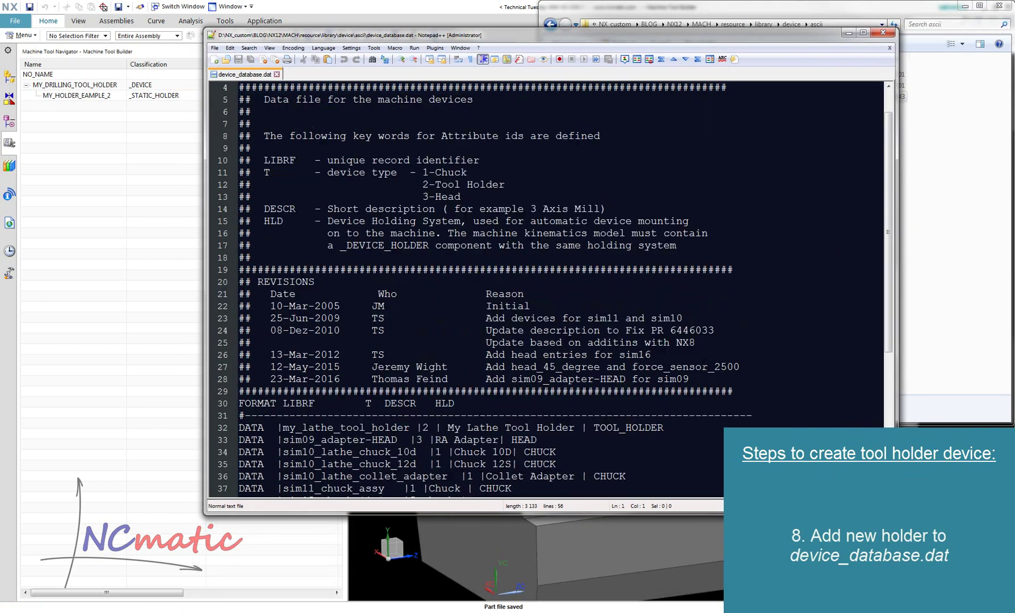
{"action": "left_click_drag", "start_coordinate": [779, 391], "coordinate": [782, 385]}
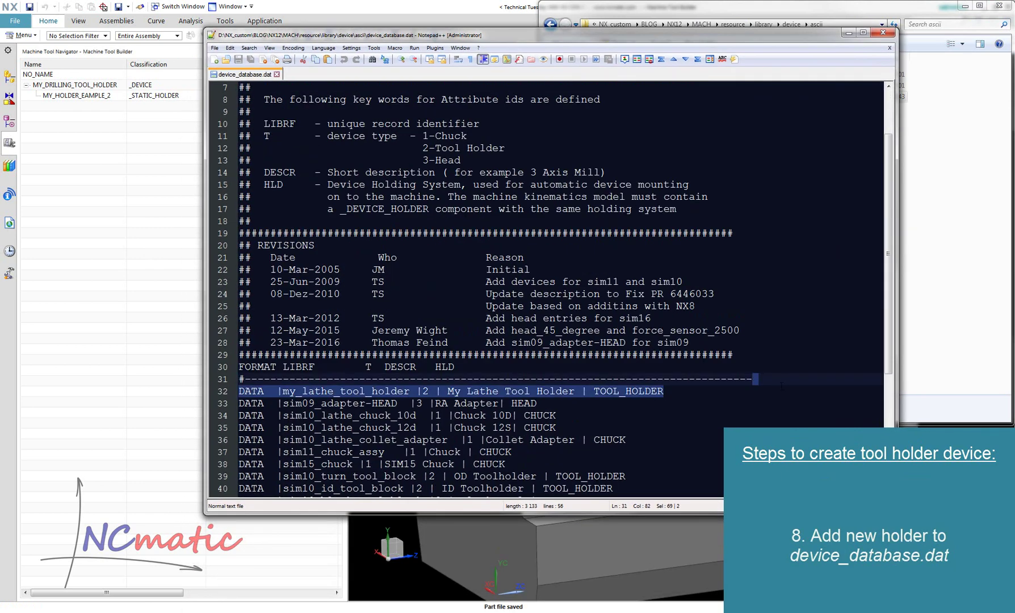
{"action": "key", "text": "ctrl+c"}
{"action": "left_click", "coordinate": [770, 385]}
{"action": "key", "text": "ctrl+v"}
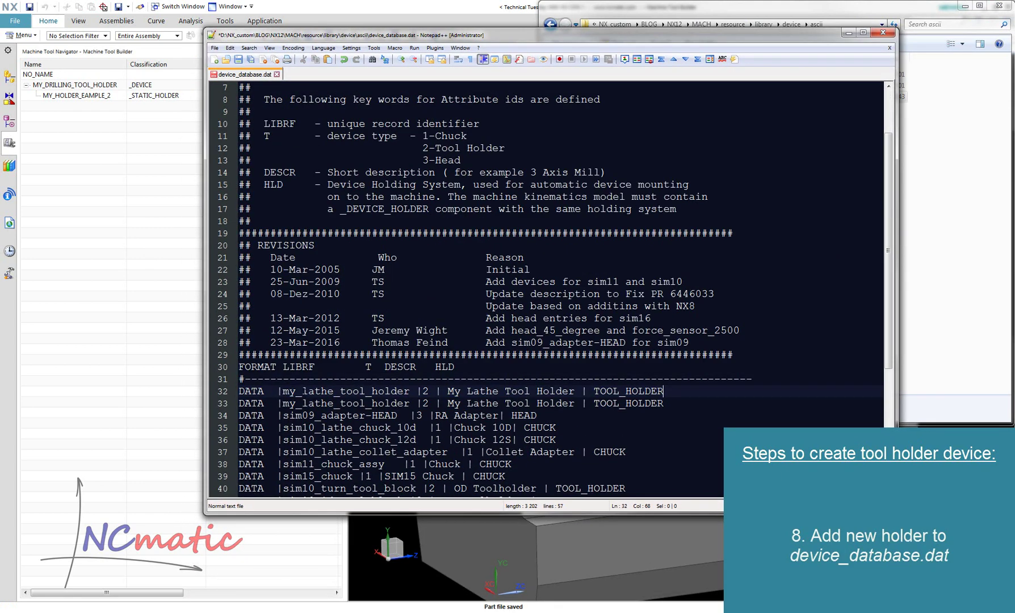
Step: Replace the record identifier in the second my_lathe_tool_holder line with the folder name my_drilling_tool_holder, copied from the device\graphics folder
{"action": "left_click", "coordinate": [954, 151]}
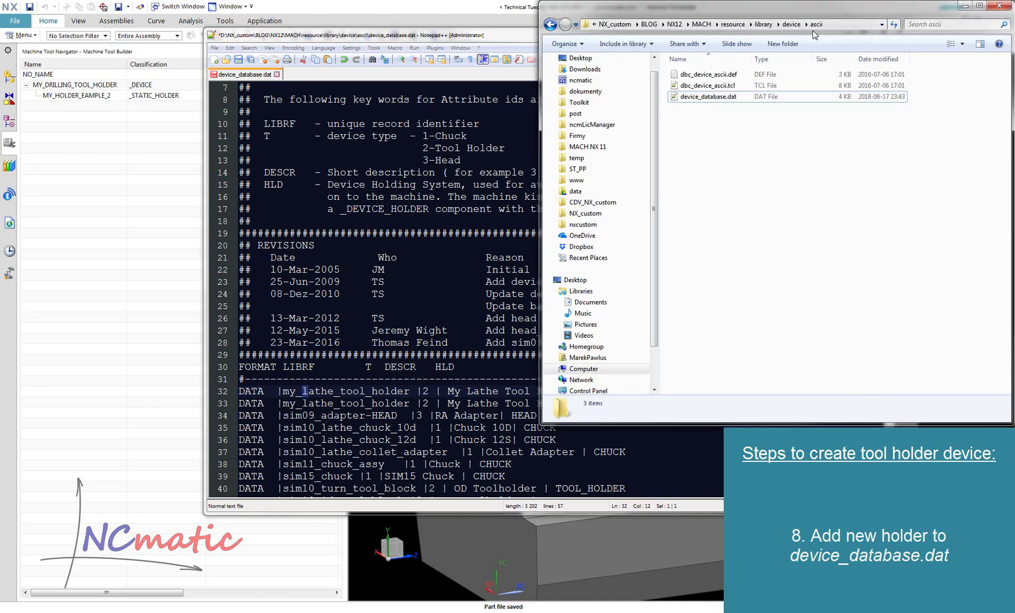
{"action": "left_click", "coordinate": [792, 24]}
{"action": "left_click", "coordinate": [697, 89]}
{"action": "double_click", "coordinate": [697, 87]}
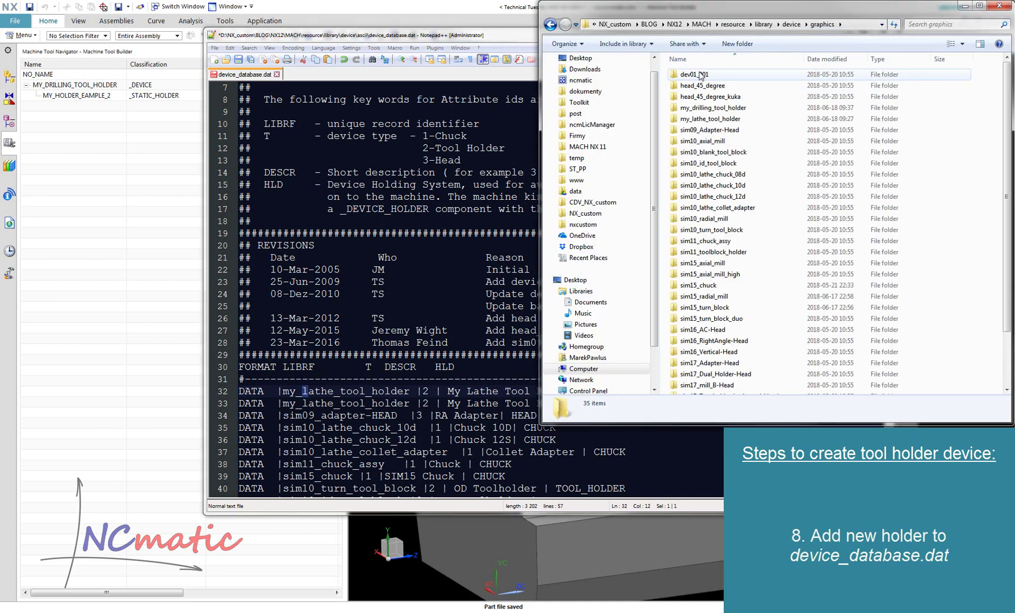
{"action": "left_click", "coordinate": [704, 108]}
{"action": "left_click", "coordinate": [717, 108]}
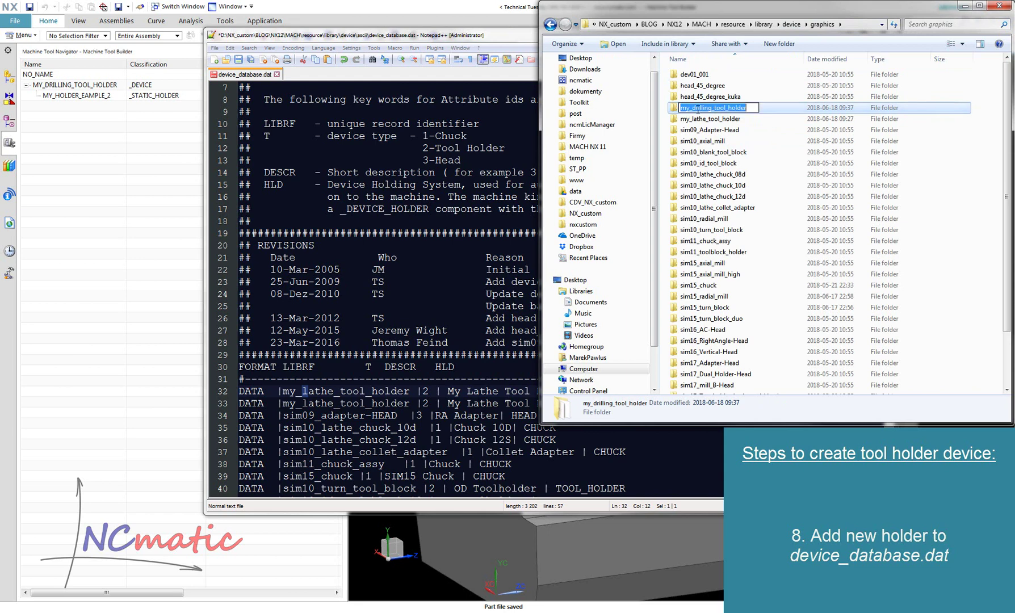
{"action": "double_click", "coordinate": [343, 391]}
{"action": "double_click", "coordinate": [338, 403]}
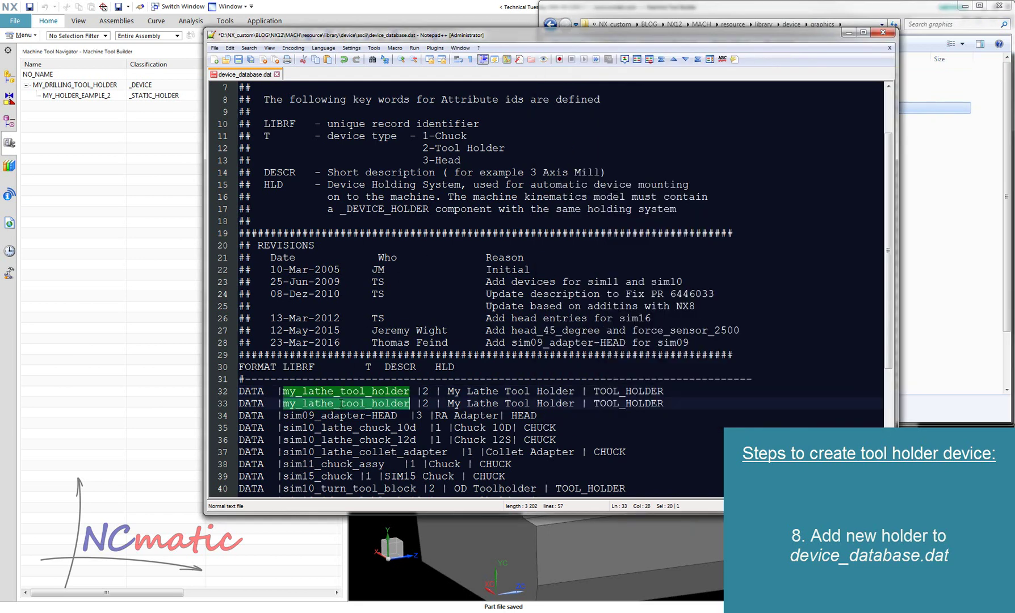
{"action": "key", "text": "ctrl+v"}
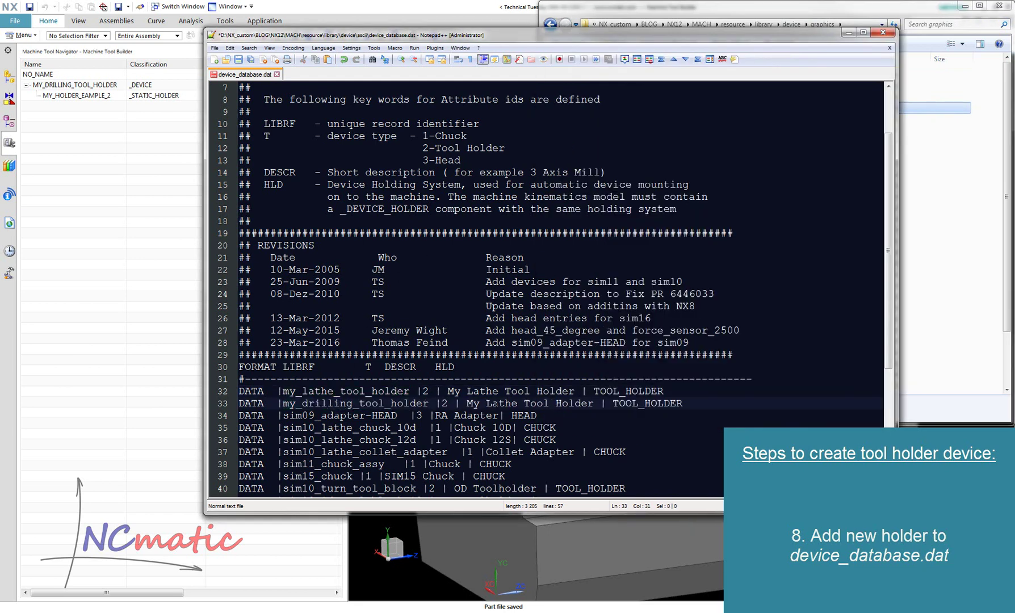
Step: Change the new entry's description to My Drilling Tool Holder and save the device database file
{"action": "double_click", "coordinate": [495, 404]}
{"action": "type", "text": "Drilling"}
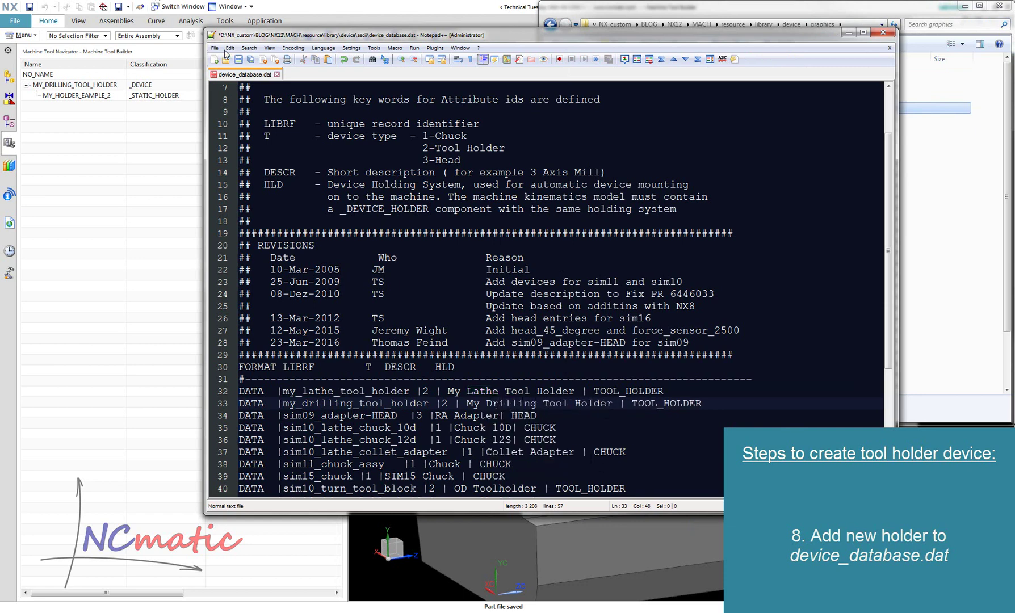
{"action": "left_click", "coordinate": [239, 64]}
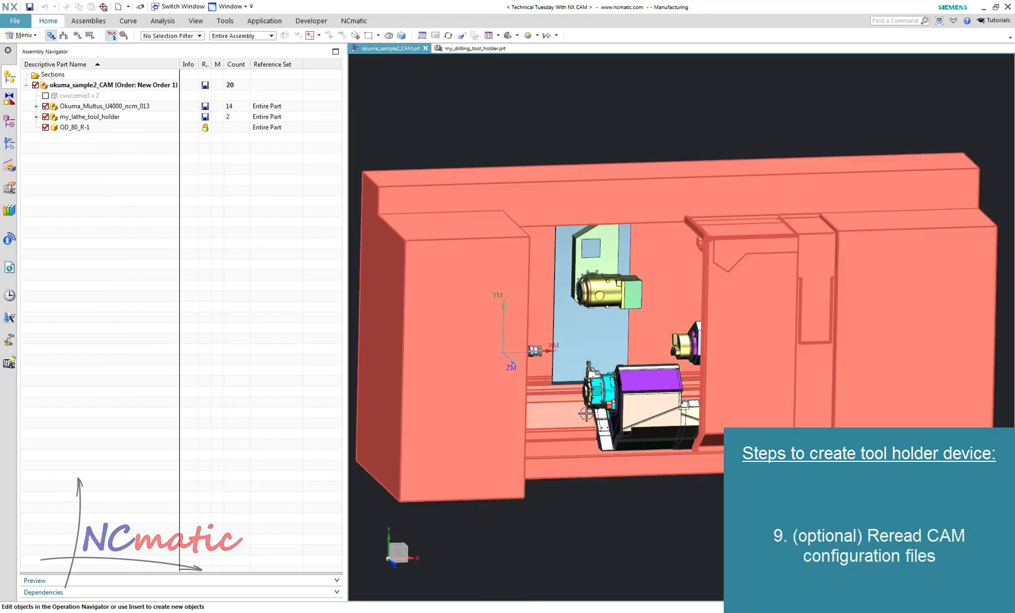
Step: Display the operation navigator in the machine tool view to list the turret pockets
{"action": "scroll", "coordinate": [715, 409], "scroll_direction": "up", "scroll_amount": 5}
{"action": "scroll", "coordinate": [715, 410], "scroll_direction": "down", "scroll_amount": 2}
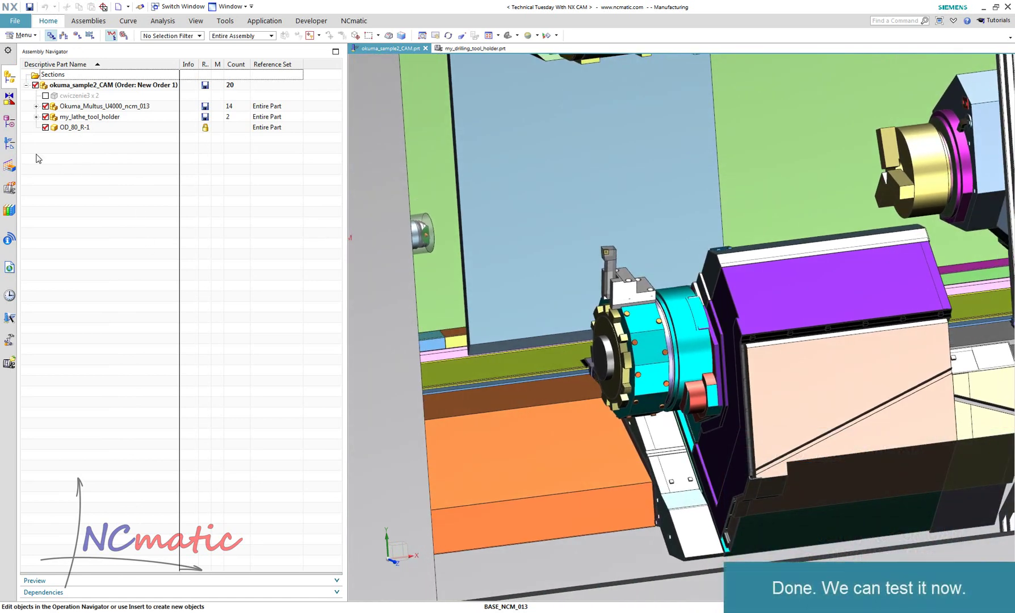
{"action": "left_click", "coordinate": [9, 143]}
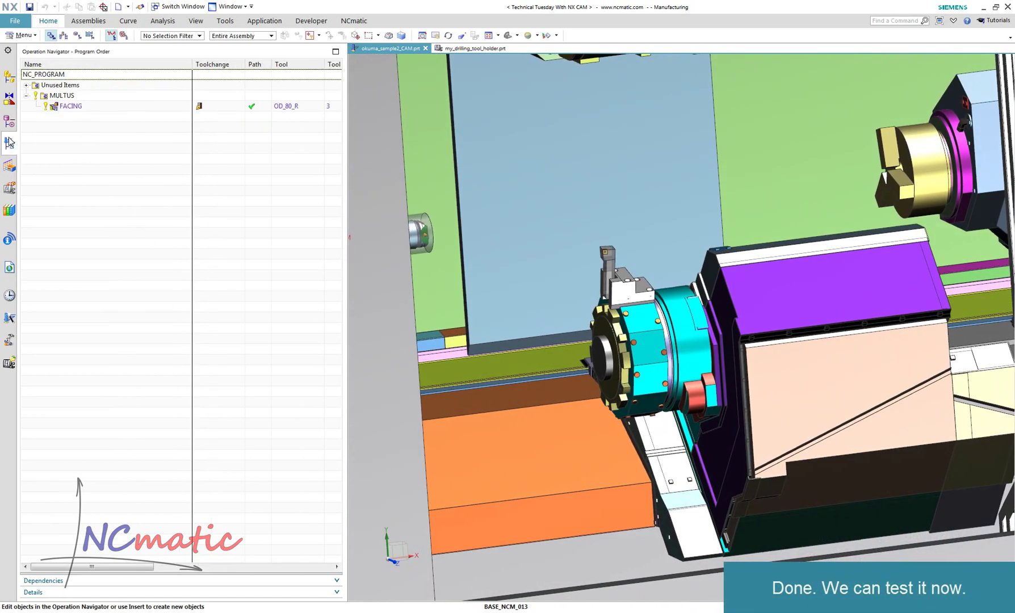
{"action": "left_click", "coordinate": [62, 34]}
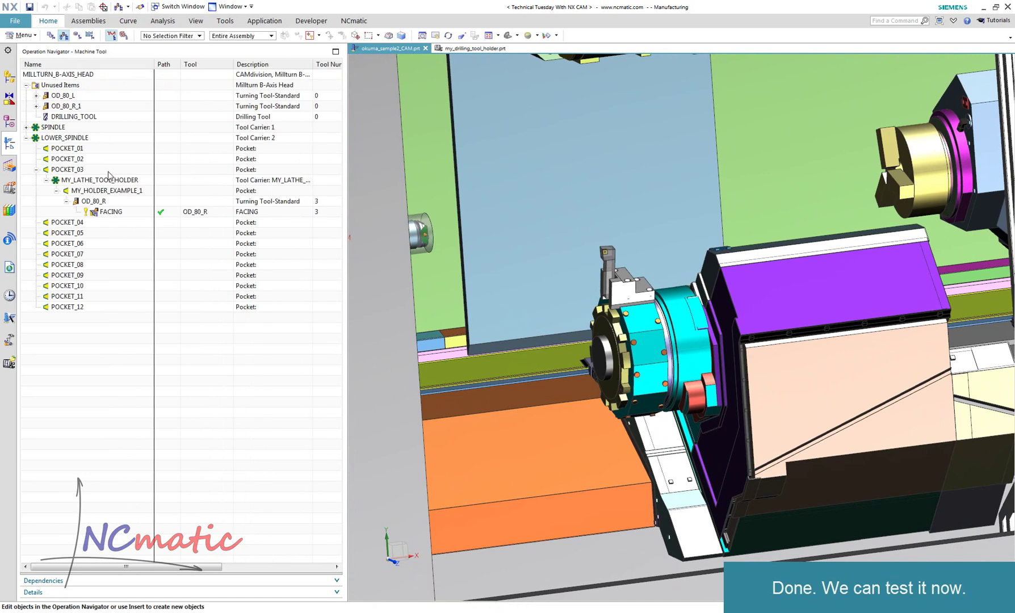
Step: Insert the my_drilling_tool_holder device from the library's Toolholder class into POCKET_06 of LOWER_SPINDLE, closing the tool creation dialog
{"action": "right_click", "coordinate": [80, 249]}
{"action": "mouse_move", "coordinate": [114, 314]}
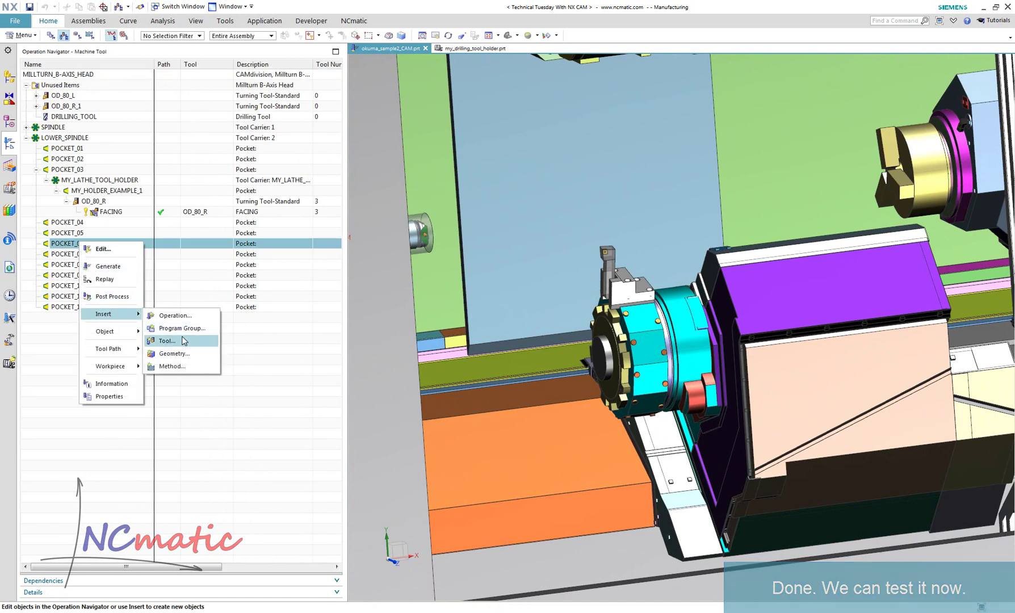
{"action": "left_click", "coordinate": [199, 341]}
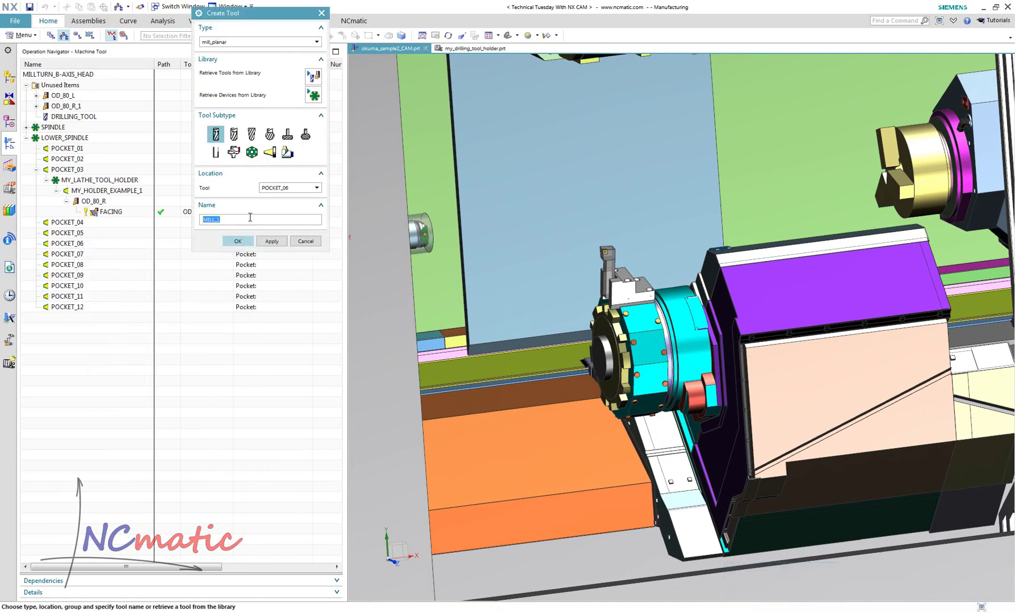
{"action": "left_click", "coordinate": [309, 94]}
{"action": "double_click", "coordinate": [226, 65]}
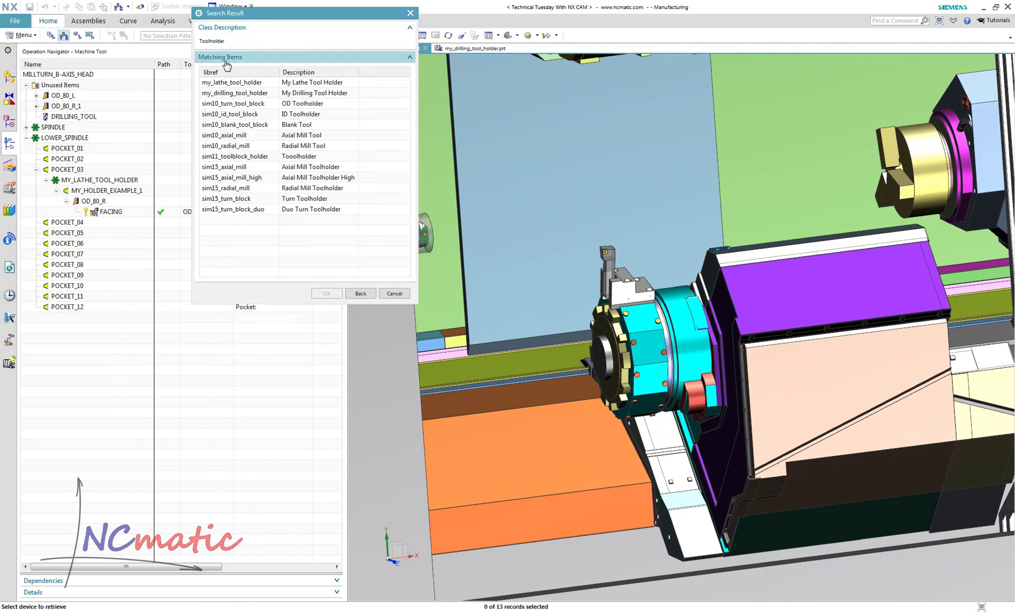
{"action": "left_click", "coordinate": [264, 93]}
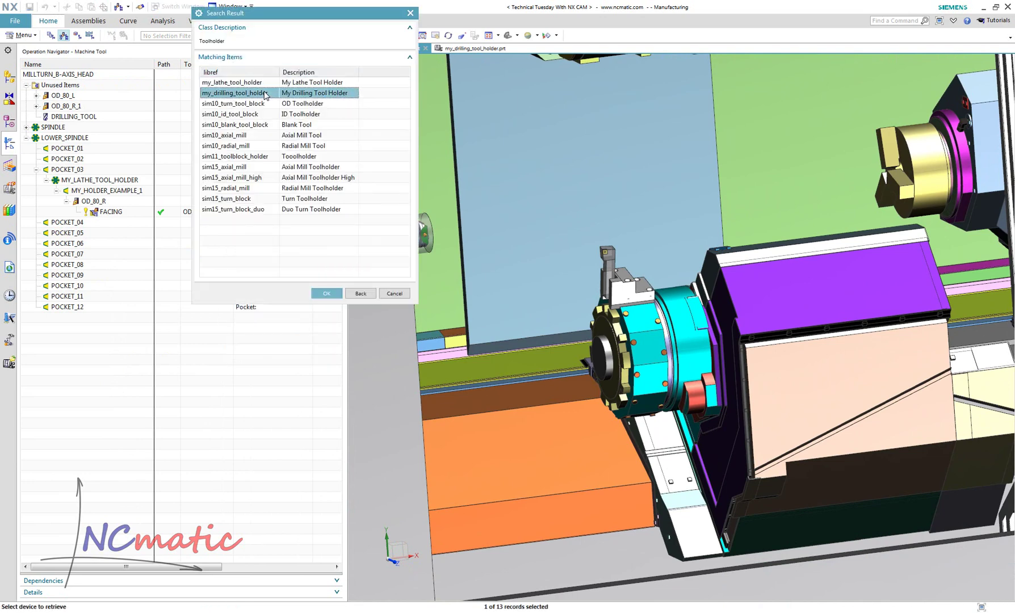
{"action": "left_click", "coordinate": [327, 294]}
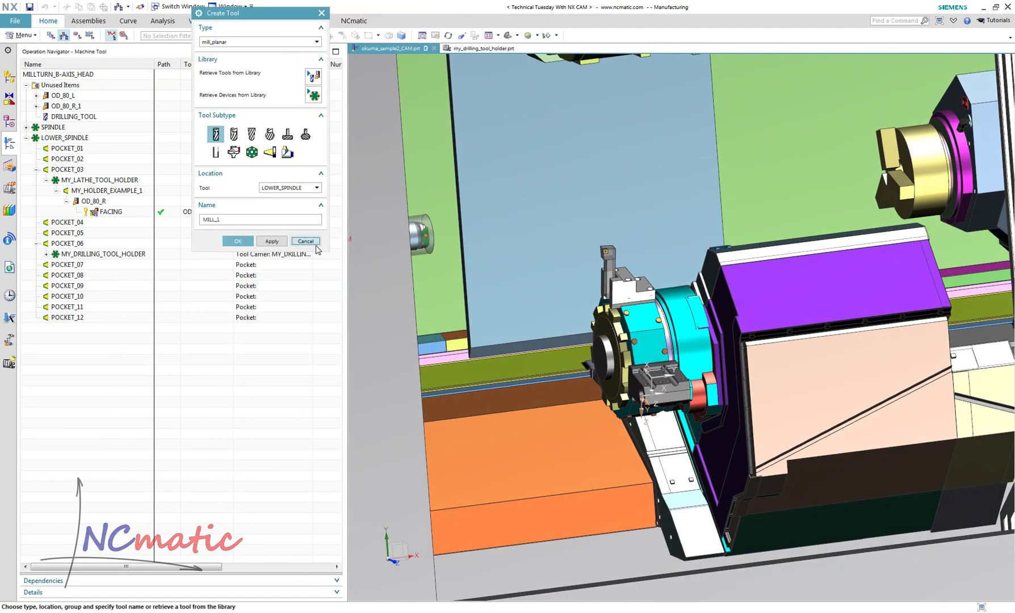
{"action": "left_click", "coordinate": [307, 242]}
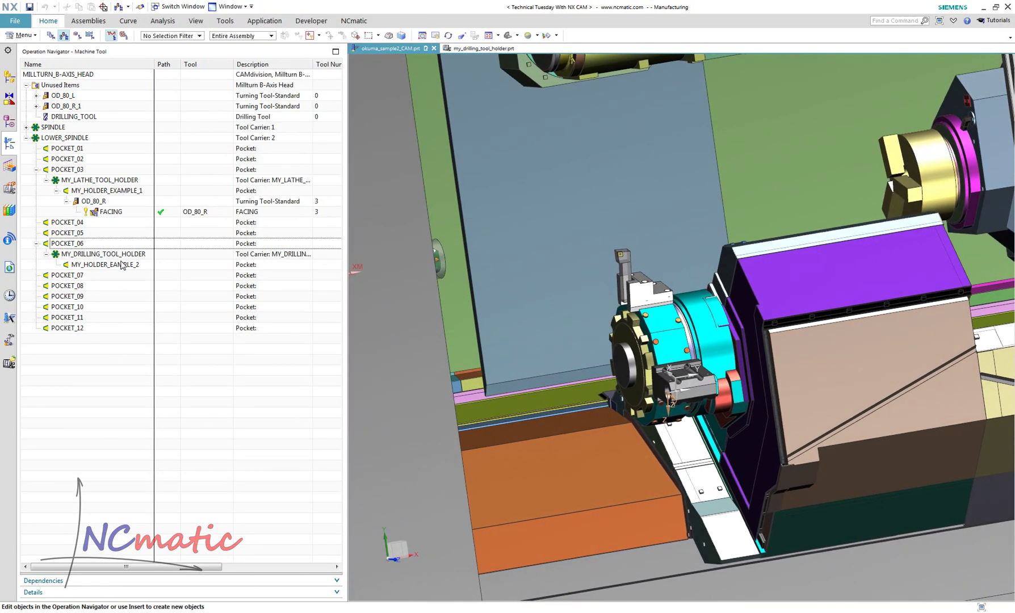
Step: Move MY_DRILLING_TOOL_HOLDER from POCKET_06 to POCKET_05 on the lower-spindle turret
{"action": "left_click", "coordinate": [113, 254]}
{"action": "left_click_drag", "start_coordinate": [114, 254], "coordinate": [133, 296]}
{"action": "left_click_drag", "start_coordinate": [95, 251], "coordinate": [95, 234]}
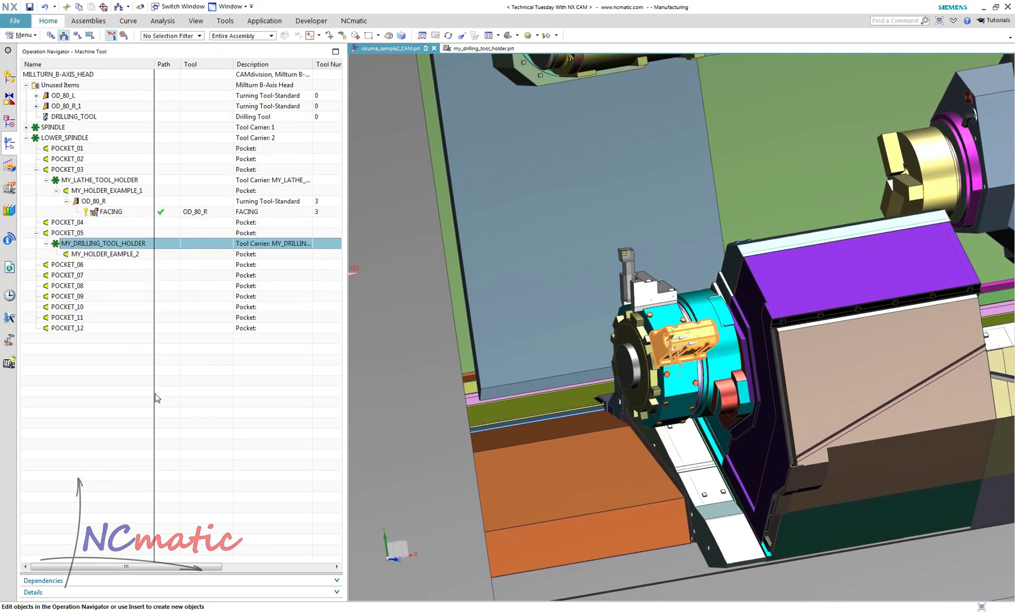
Step: Hide all datums in the machine assembly display
{"action": "key", "text": "ctrl+w"}
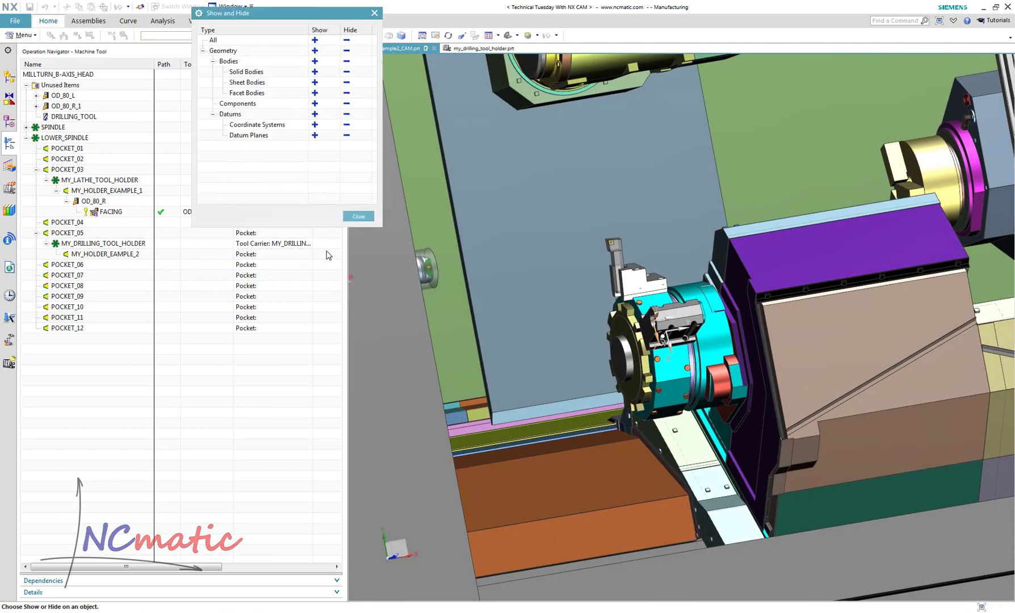
{"action": "left_click", "coordinate": [346, 113]}
{"action": "left_click", "coordinate": [358, 216]}
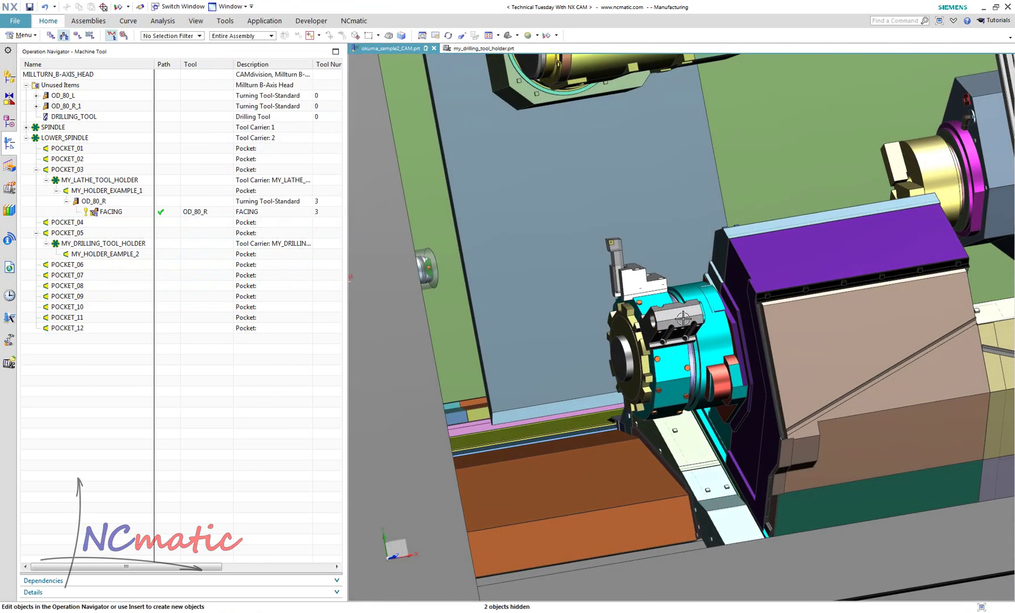
Step: Move DRILLING_TOOL from the unused items into the MY_HOLDER_EAMPLE_2 pocket of the drilling tool holder
{"action": "scroll", "coordinate": [653, 369], "scroll_direction": "up", "scroll_amount": 3}
{"action": "middle_click_drag", "start_coordinate": [647, 374], "coordinate": [675, 392]}
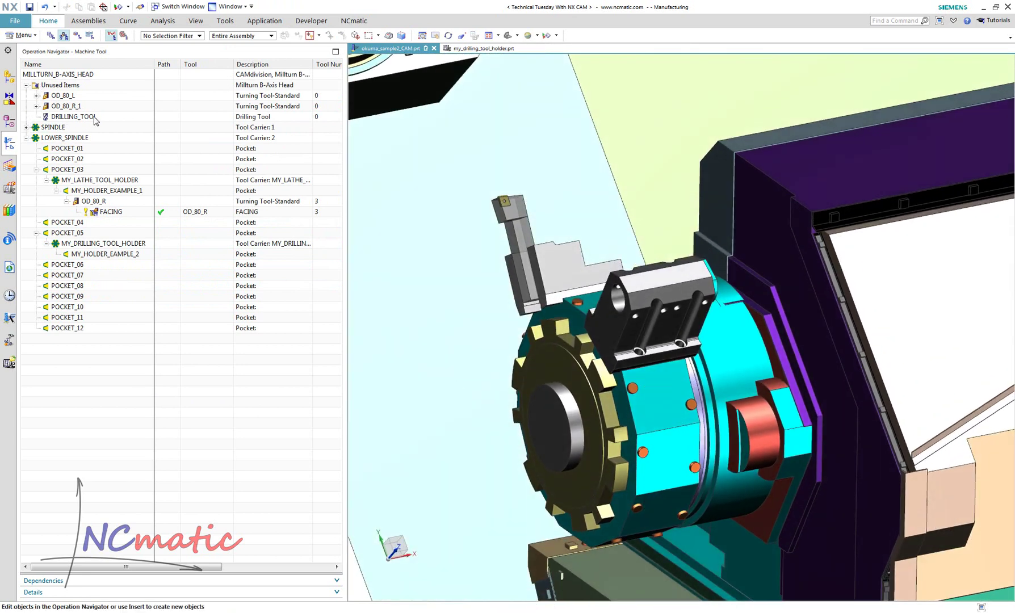
{"action": "left_click_drag", "start_coordinate": [104, 117], "coordinate": [135, 256]}
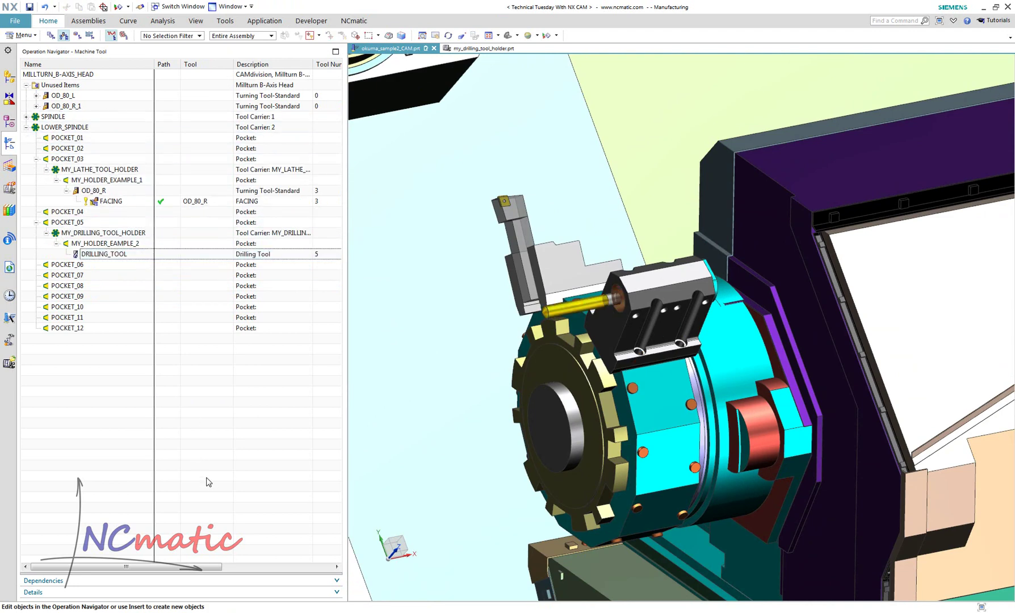